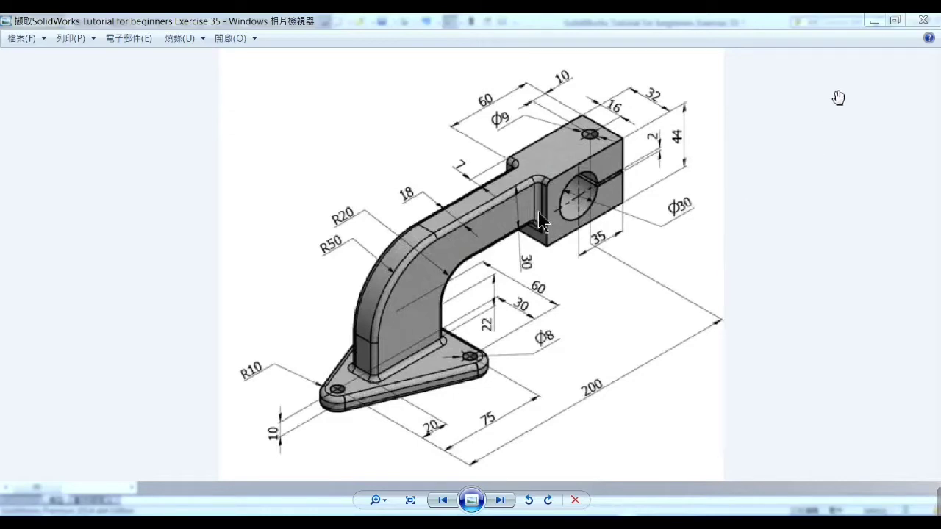
Set the reference drawing aside and orbit the bracket to a fresh viewing angle
click(874, 21)
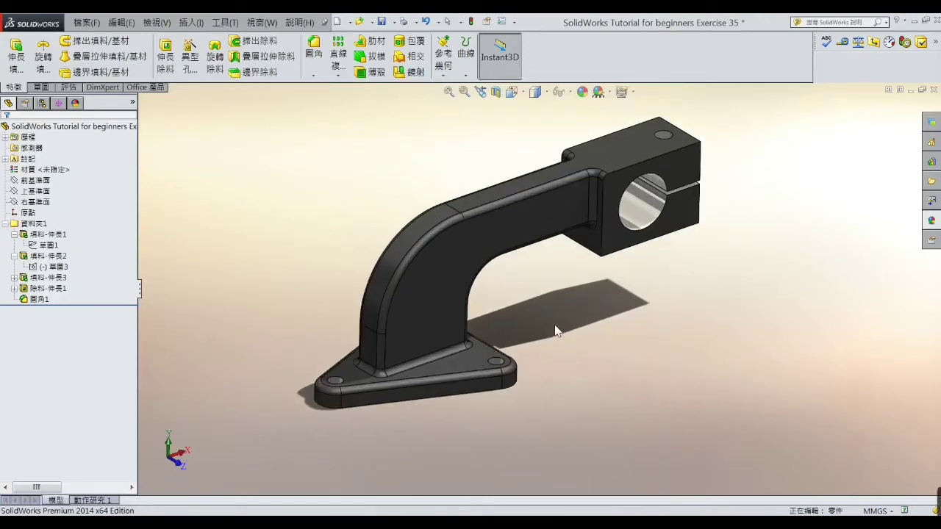
mouse_move(558, 333)
middle_down()
mouse_move(565, 295)
mouse_move(660, 287)
mouse_move(669, 317)
mouse_move(695, 283)
mouse_move(622, 306)
mouse_move(527, 288)
mouse_move(500, 319)
mouse_move(500, 328)
mouse_move(527, 301)
mouse_move(513, 409)
mouse_move(515, 387)
mouse_move(584, 291)
mouse_move(554, 349)
mouse_move(561, 360)
mouse_move(566, 335)
middle_up()
Show the base flange and curved arm dimensions: 210 length and R50/R20 arm radii
click(481, 367)
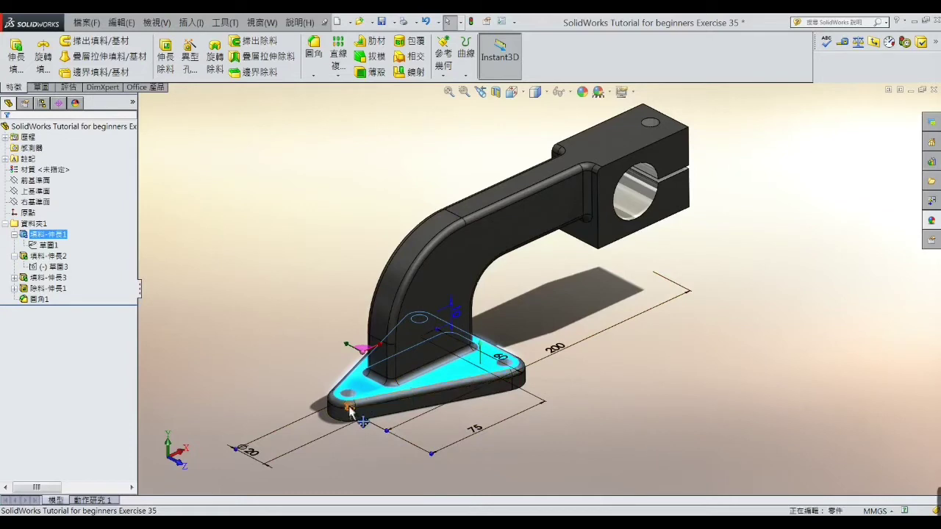
click(559, 297)
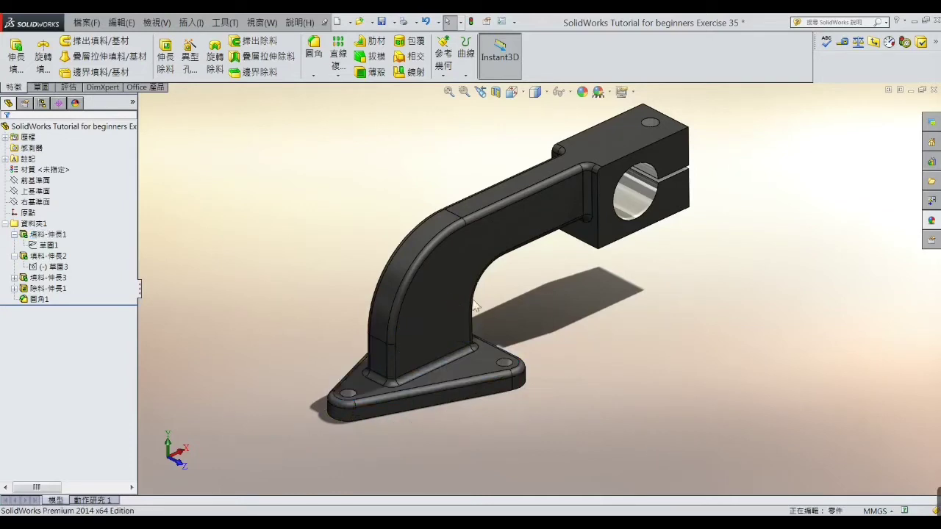
click(457, 322)
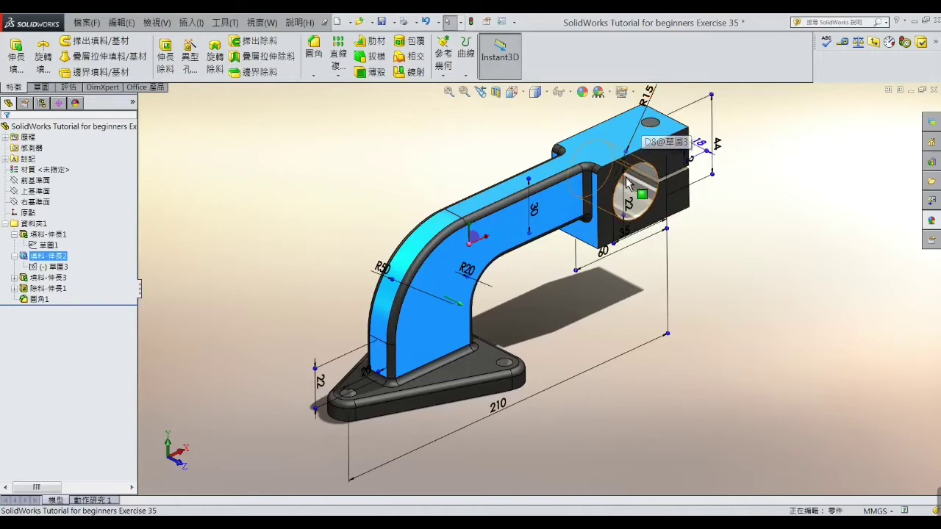
mouse_move(626, 184)
middle_down()
mouse_move(718, 253)
mouse_move(652, 285)
middle_up()
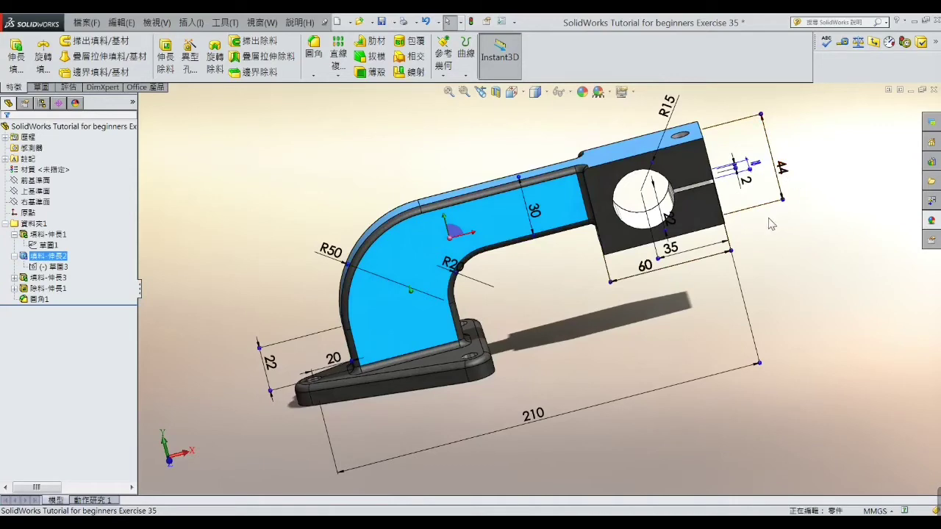
mouse_move(770, 224)
middle_down()
mouse_move(800, 248)
mouse_move(798, 269)
middle_up()
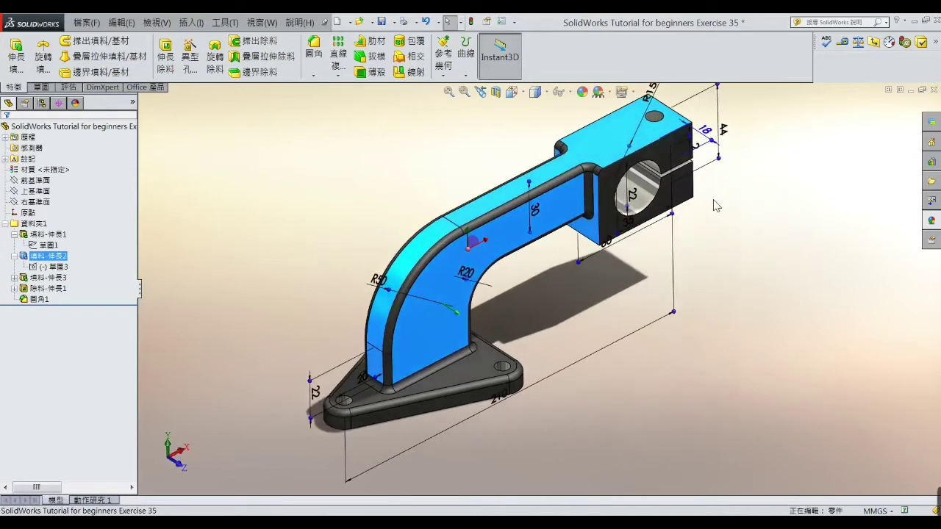
mouse_move(717, 205)
middle_down()
mouse_move(678, 157)
mouse_move(657, 172)
mouse_move(647, 315)
mouse_move(650, 207)
middle_up()
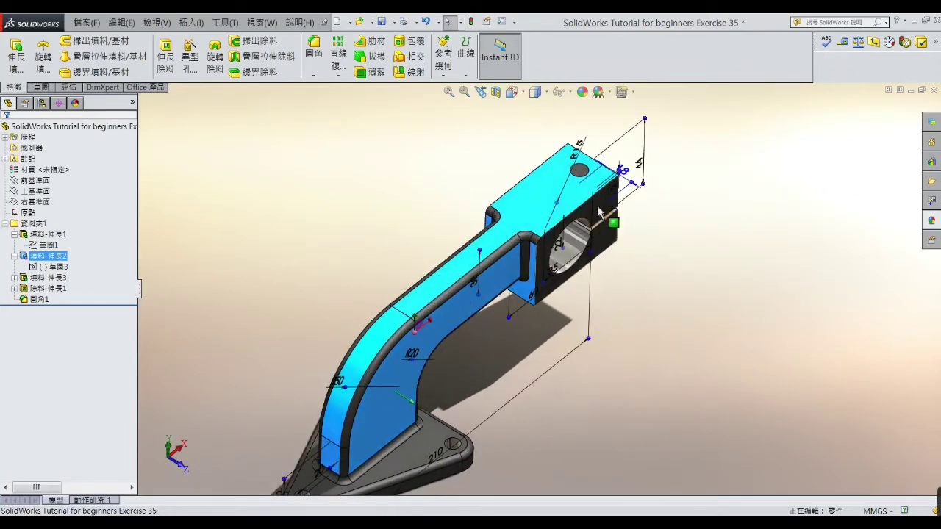
click(675, 214)
click(581, 197)
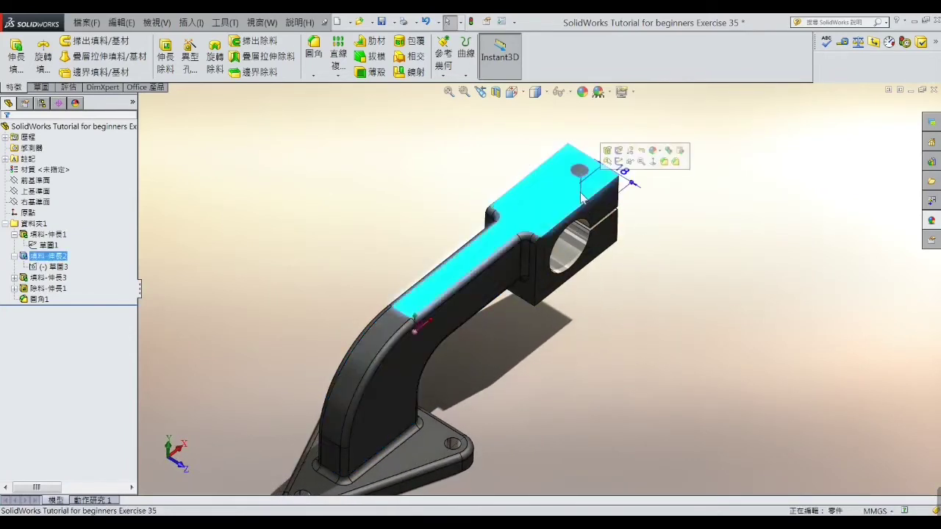
mouse_move(581, 197)
middle_down()
mouse_move(617, 246)
mouse_move(683, 241)
middle_up()
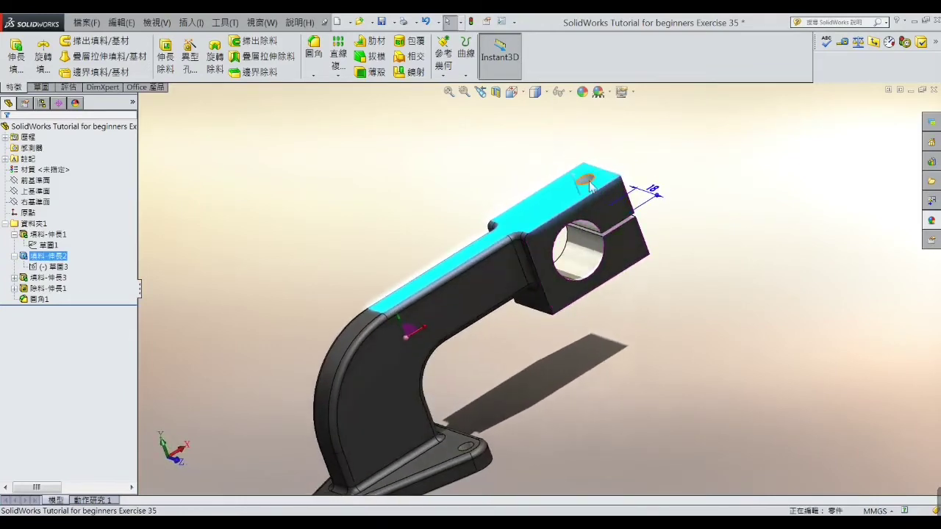
click(684, 240)
scroll(597, 245, down, 3)
click(574, 242)
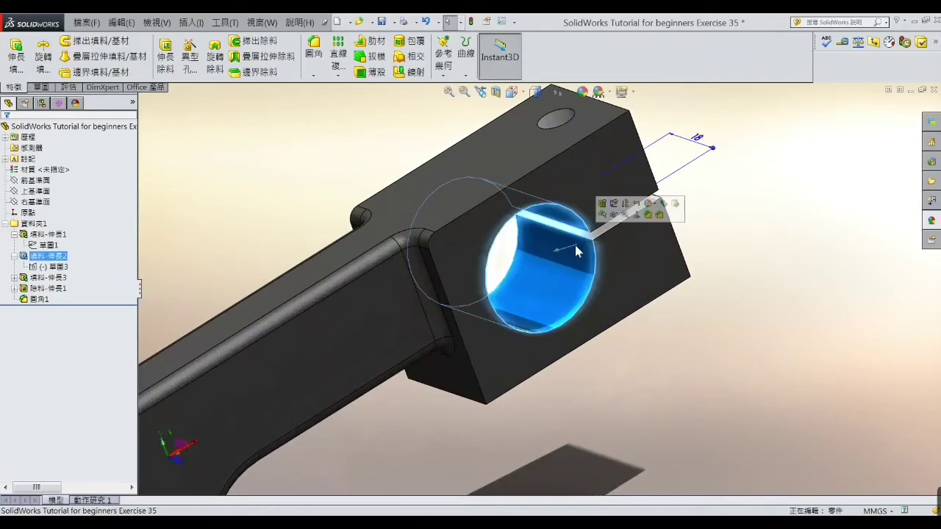
scroll(581, 249, up, 1)
click(431, 488)
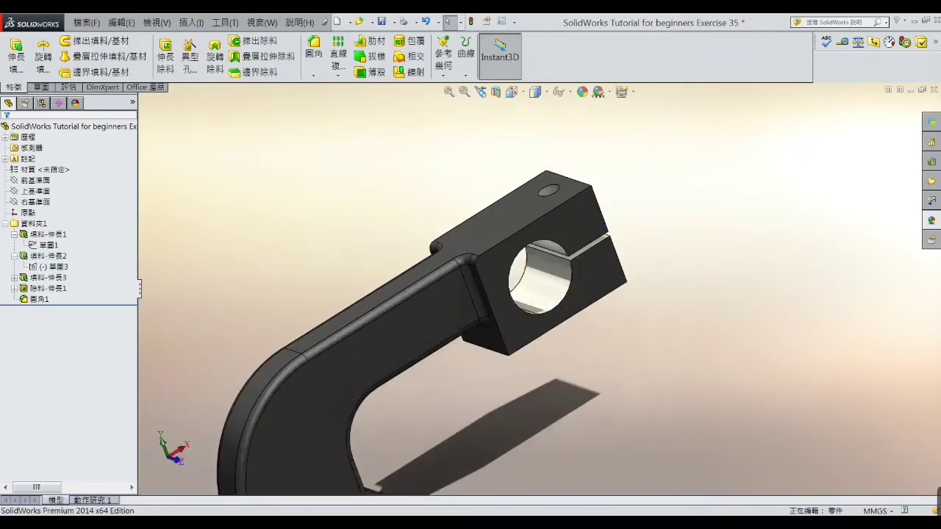
key(alt+Tab)
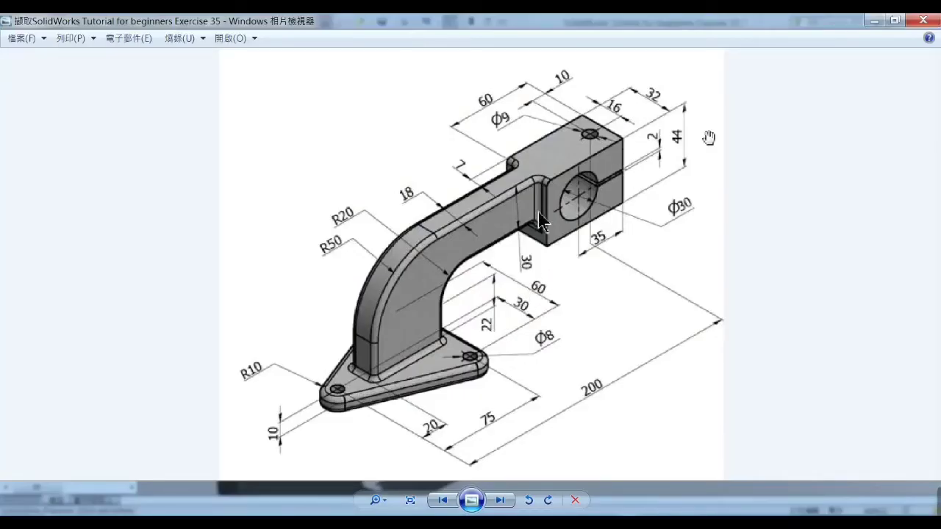
click(874, 21)
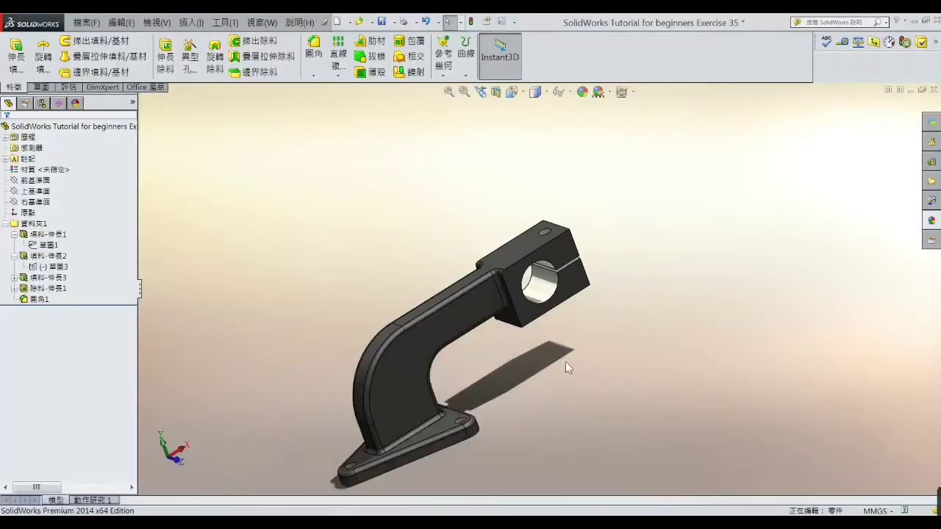
middle_drag(542, 342, 491, 378)
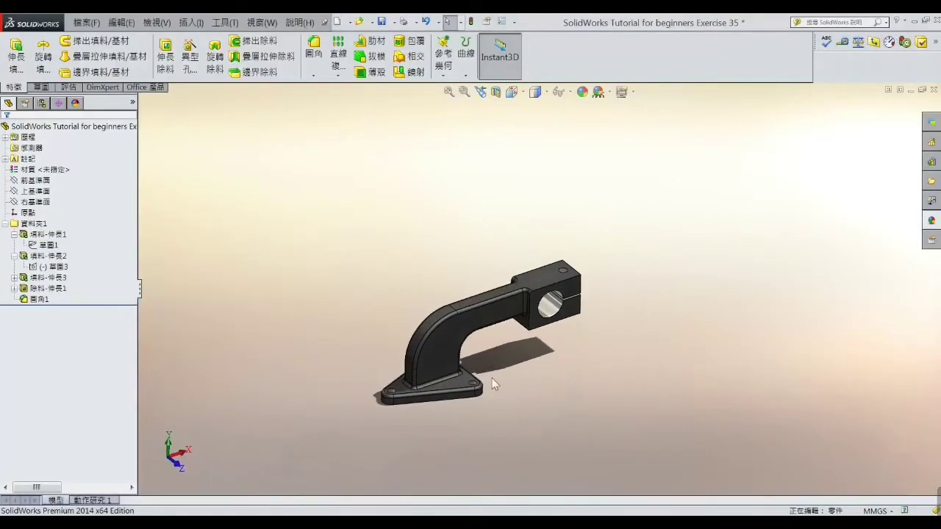
scroll(482, 348, down, 3)
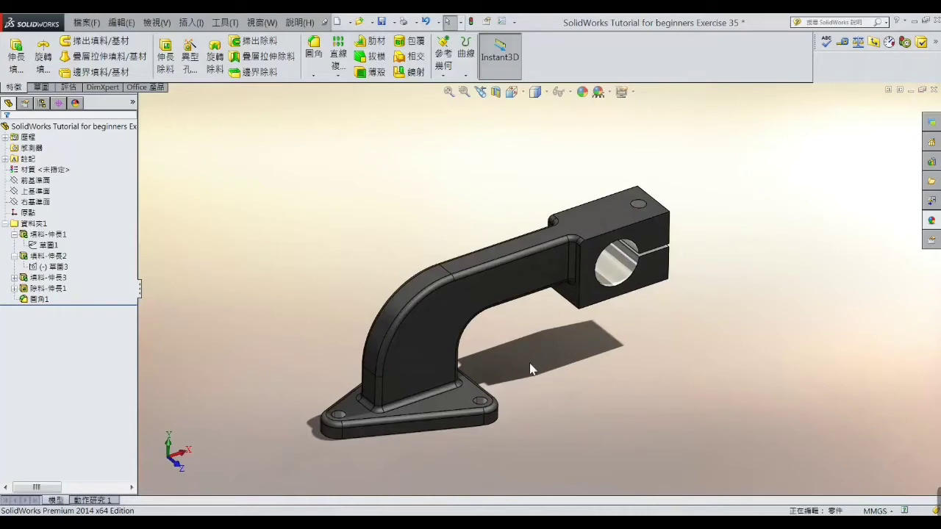
scroll(535, 356, up, 2)
scroll(530, 349, down, 4)
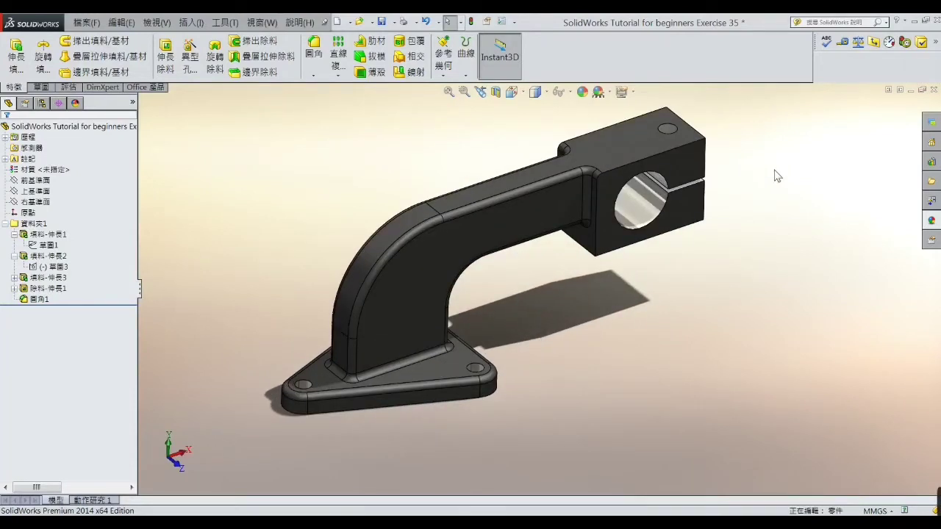
click(911, 90)
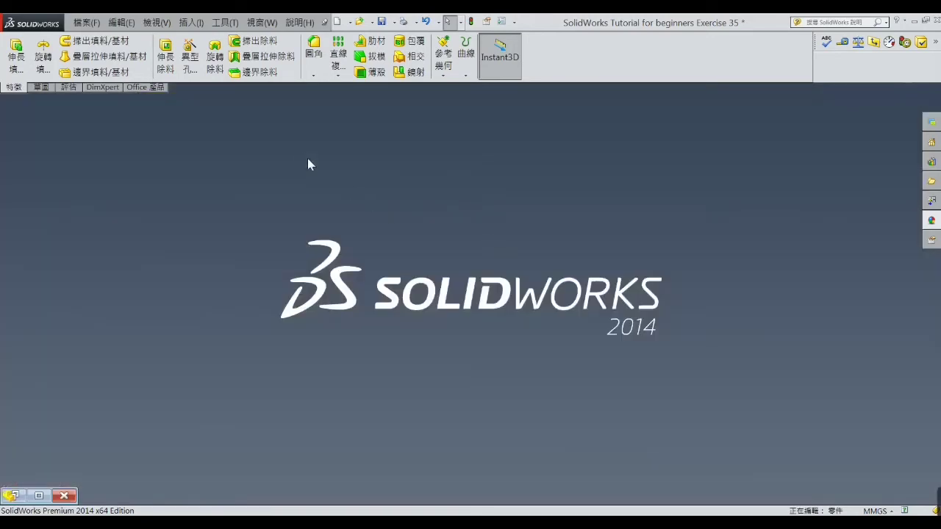
Create a new blank part document, 零件4
click(339, 25)
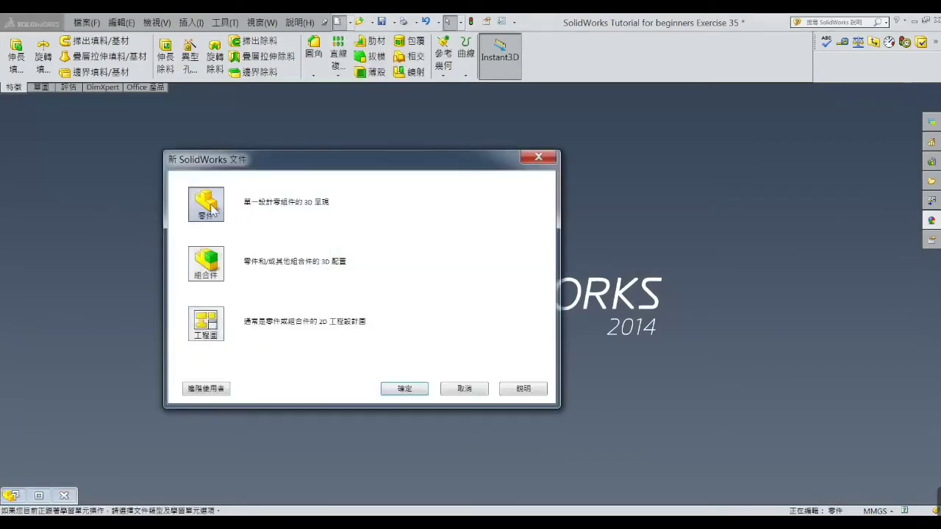
click(404, 388)
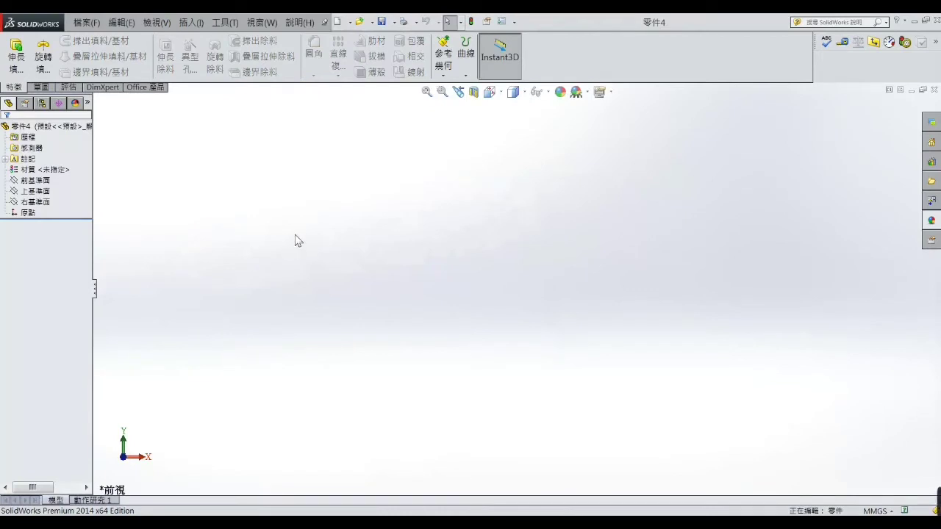
Sketch on the Top plane with horizontal and vertical construction lines from the origin
click(37, 192)
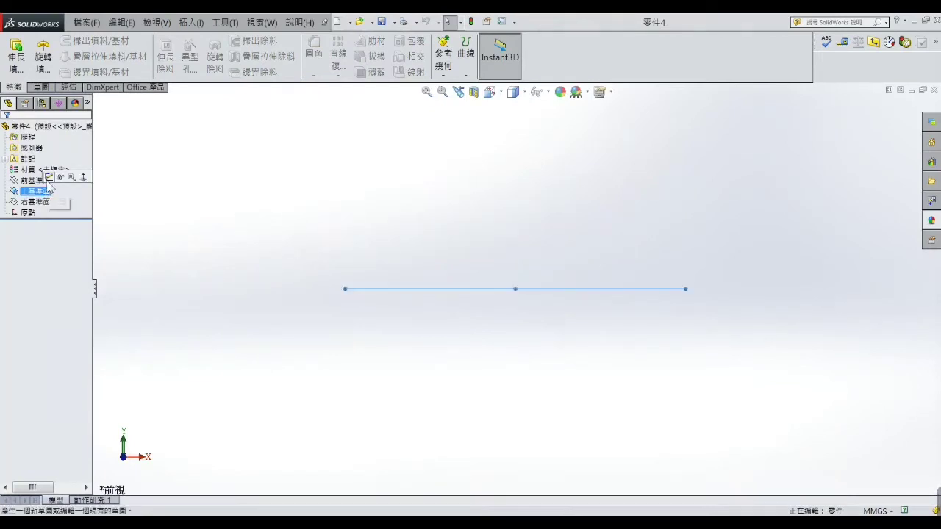
click(55, 176)
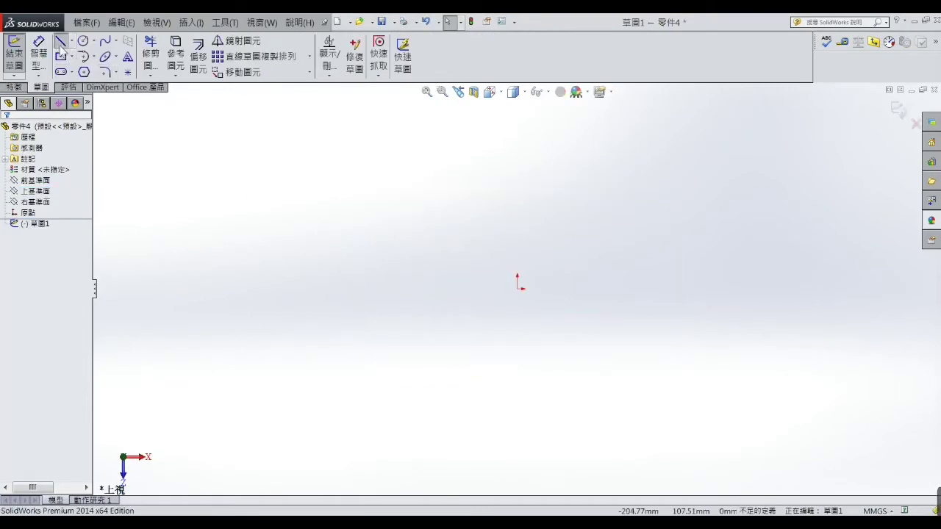
click(61, 42)
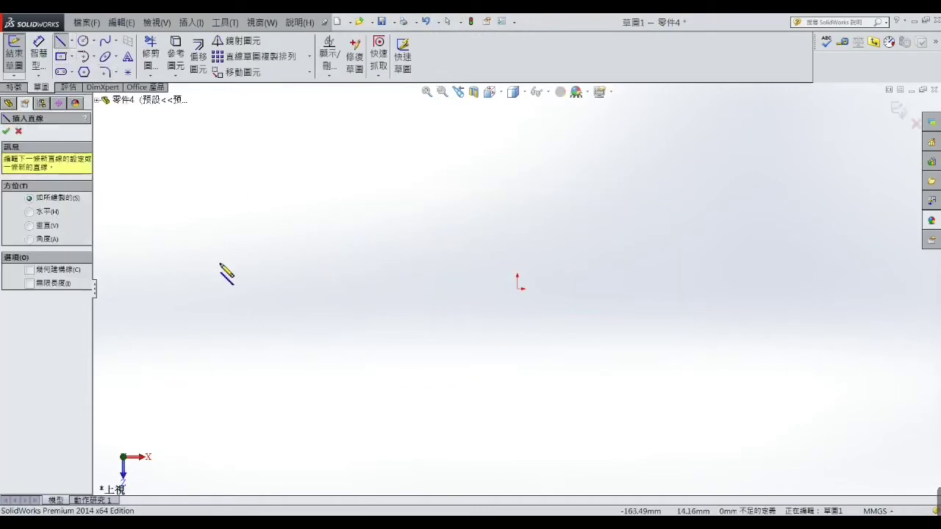
click(29, 270)
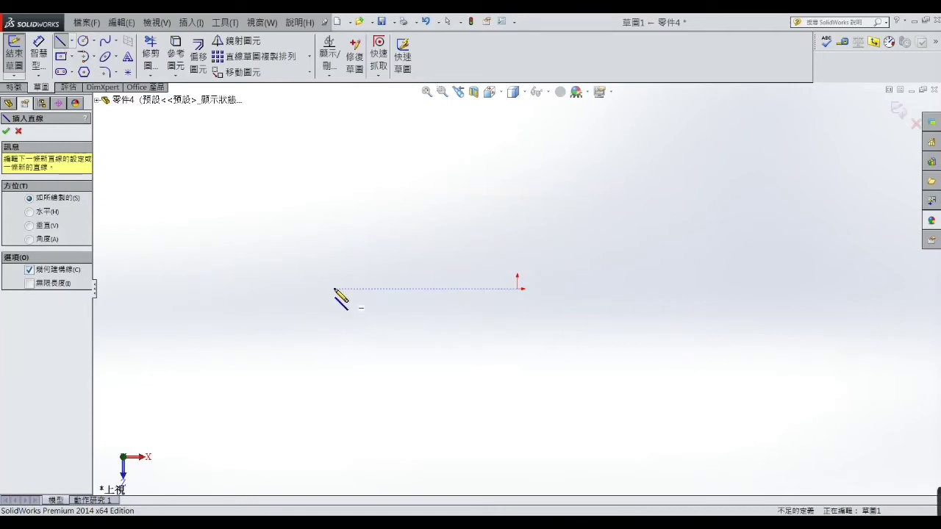
click(334, 289)
click(518, 289)
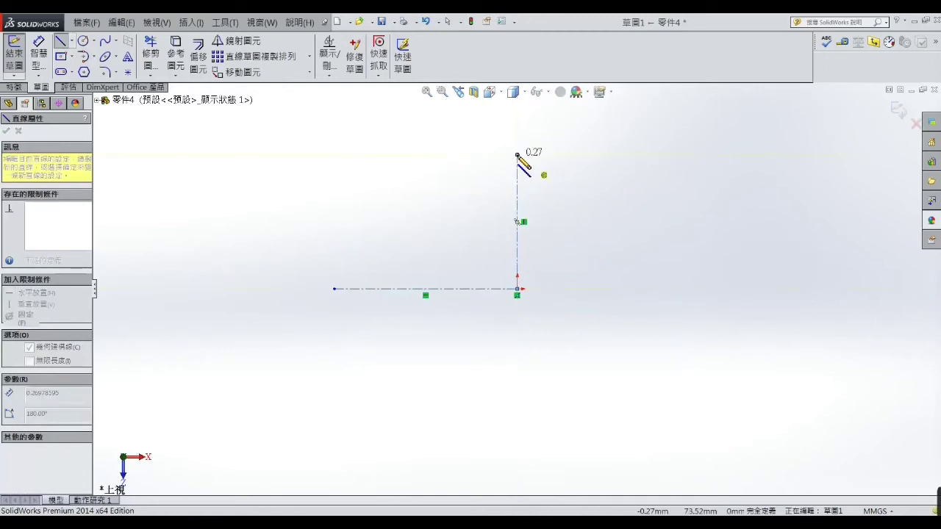
click(517, 155)
right_click(517, 155)
click(525, 163)
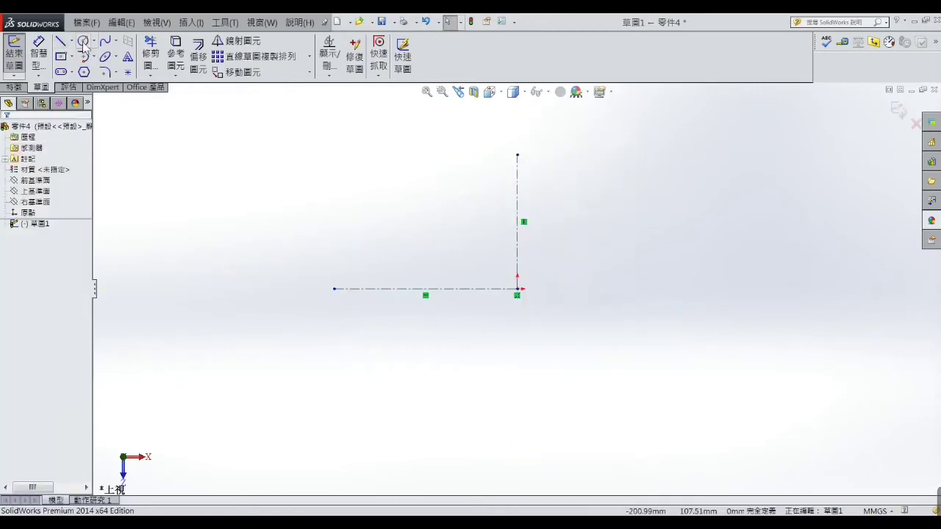
Draw equal circles on the horizontal and vertical construction lines, left and upper
click(83, 41)
click(397, 289)
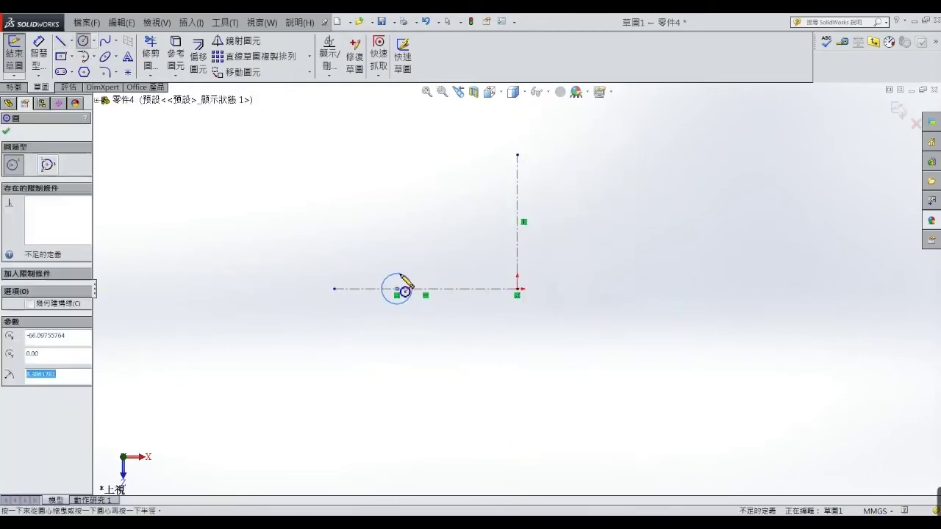
click(401, 275)
click(517, 208)
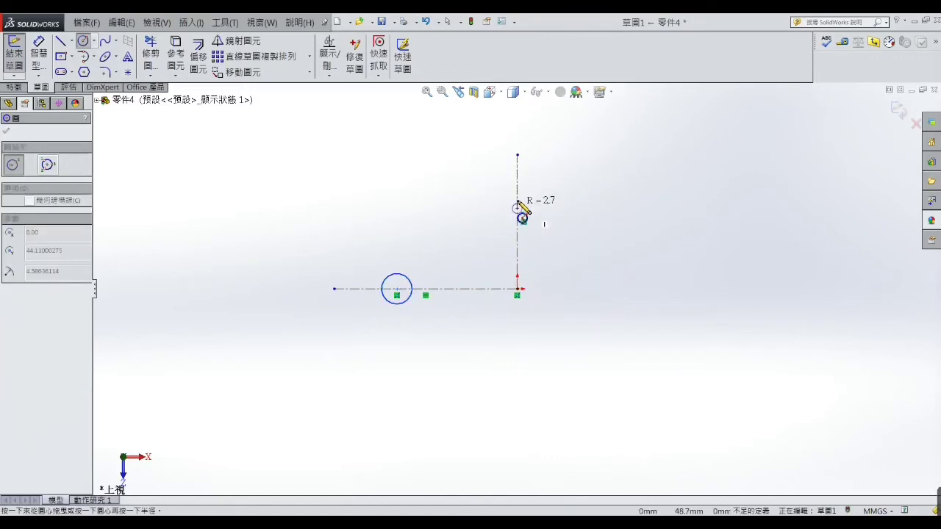
click(535, 203)
right_click(535, 200)
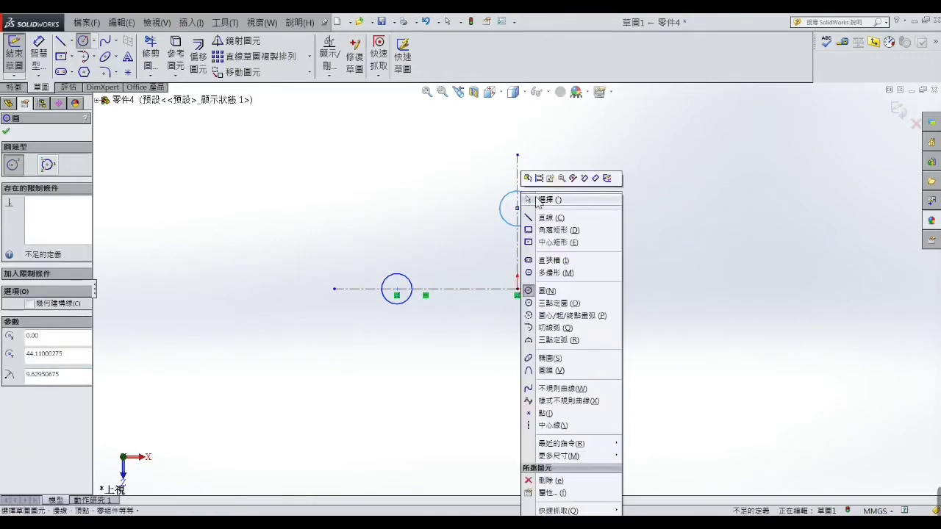
click(547, 200)
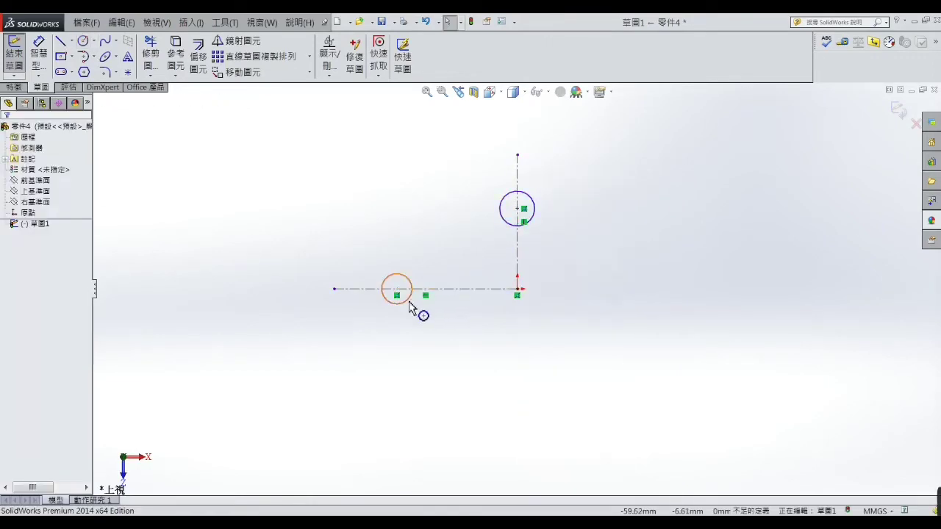
click(409, 303)
ctrl+click(510, 225)
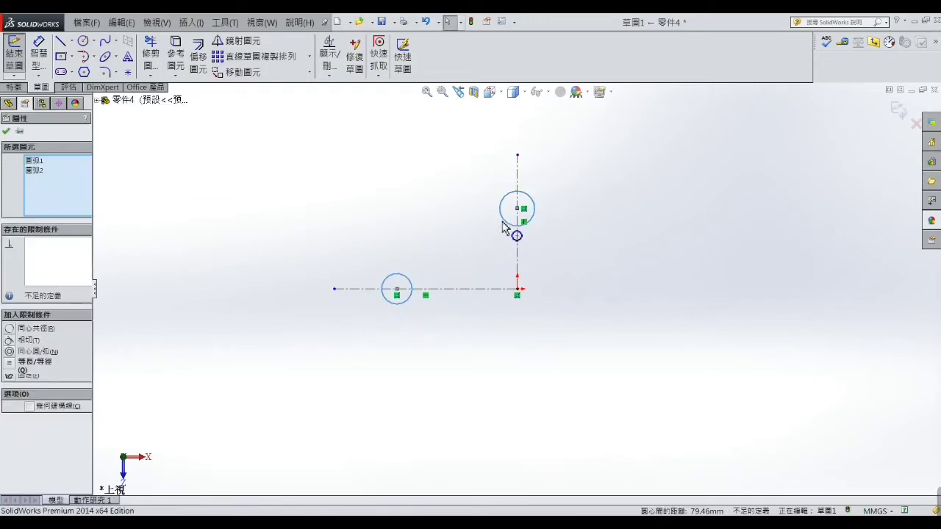
click(10, 362)
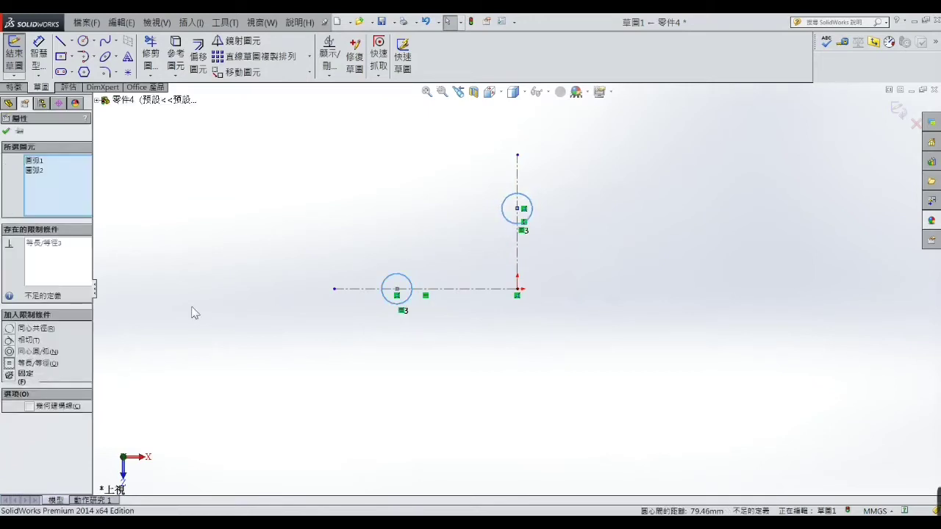
click(191, 263)
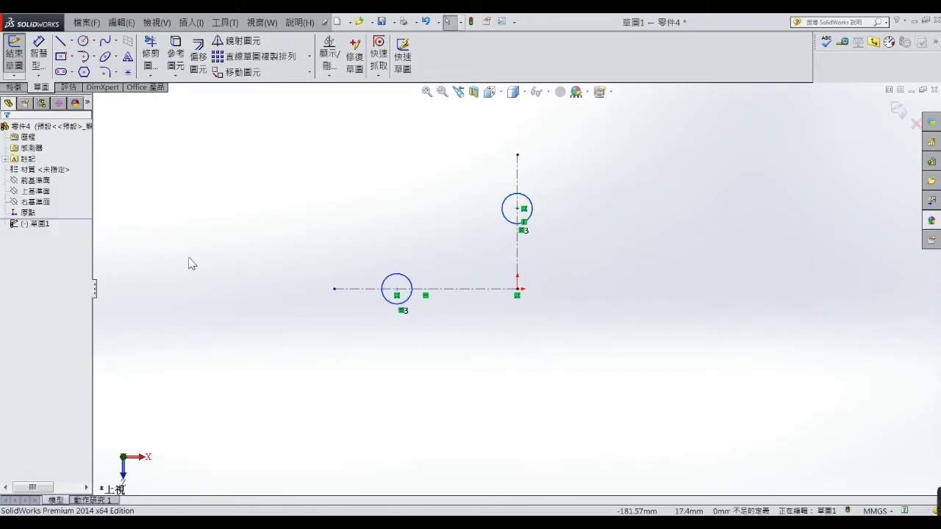
Mirror the upper circle across the horizontal centerline to create a lower circle
click(237, 40)
click(504, 225)
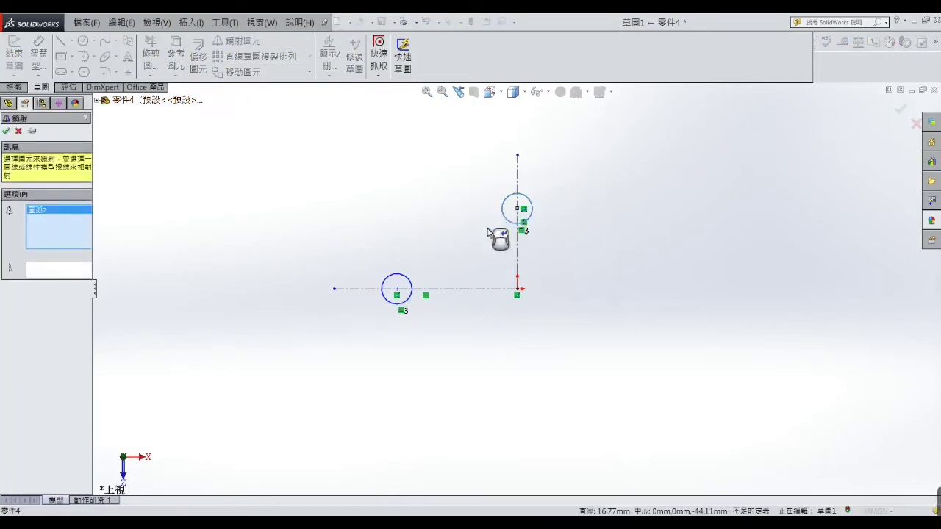
click(63, 274)
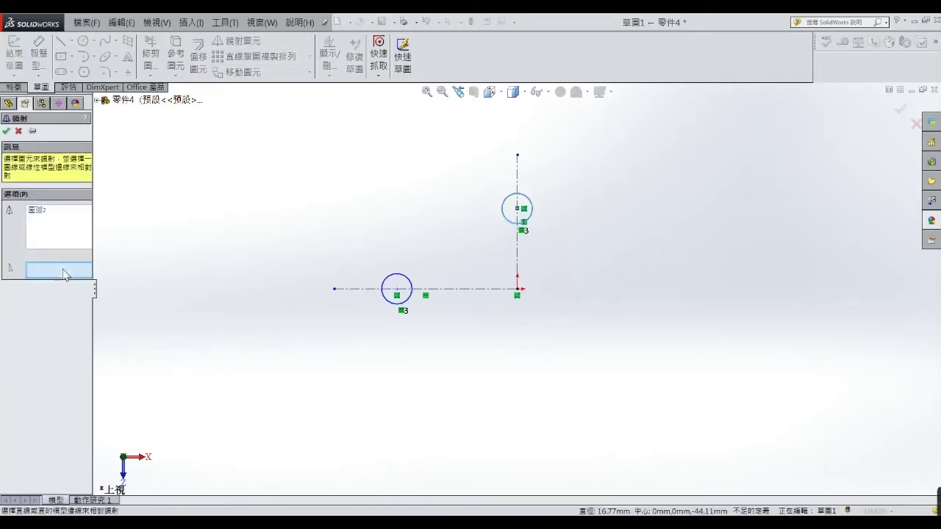
click(458, 289)
click(5, 131)
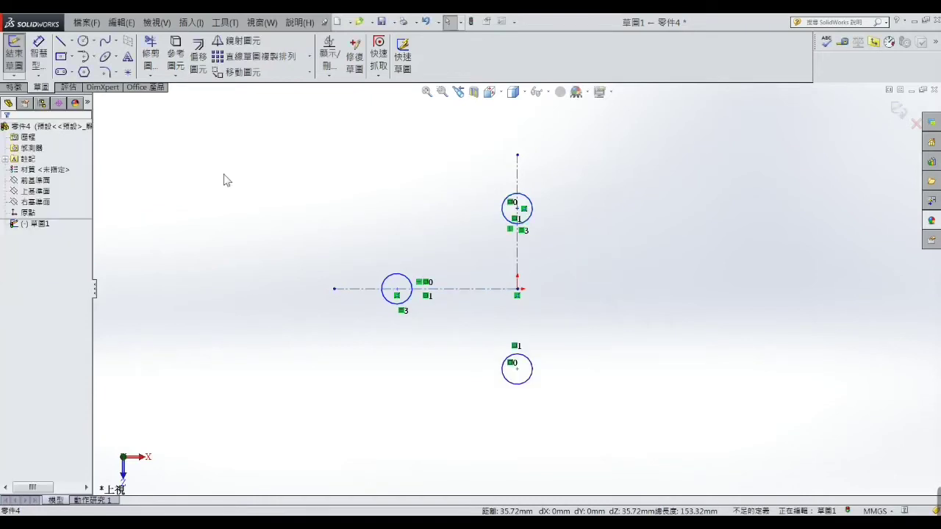
Dimension the horizontal distance from the left circle to the upper circle, currently 66.10 mm
click(38, 50)
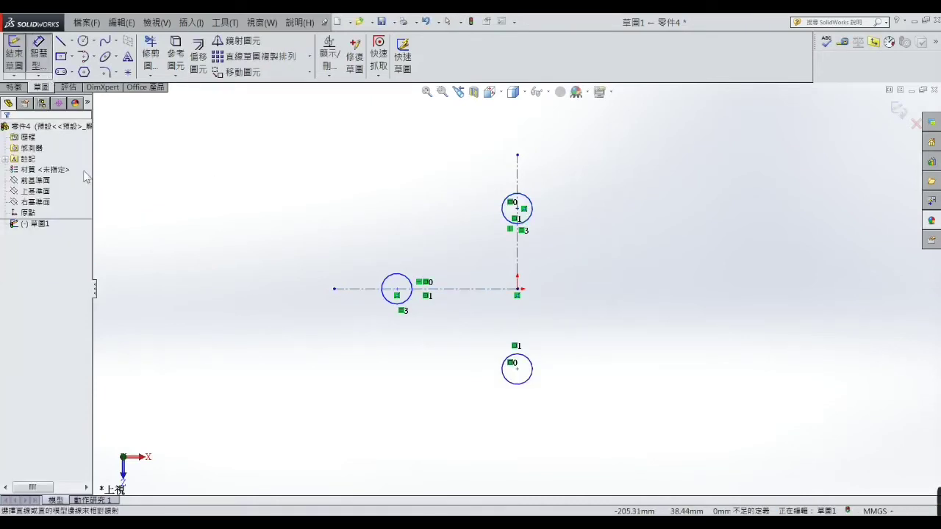
click(398, 309)
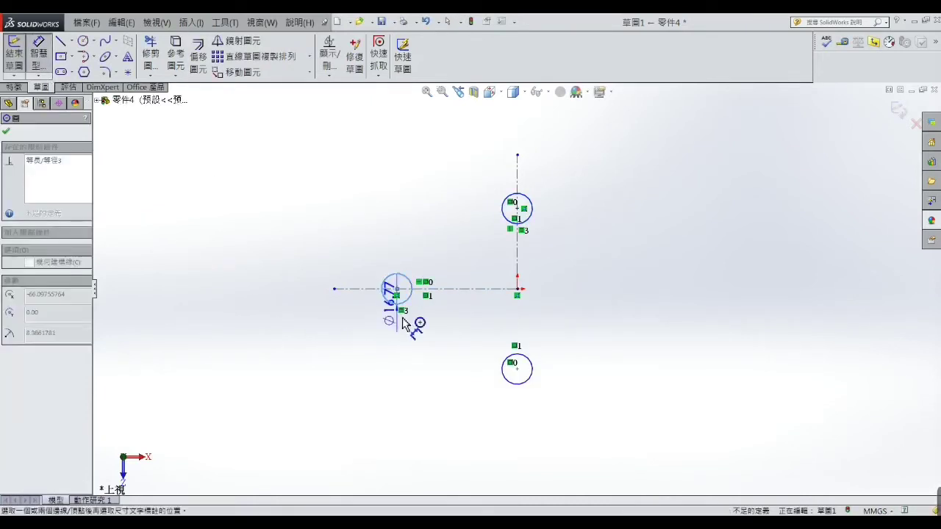
click(530, 214)
click(466, 440)
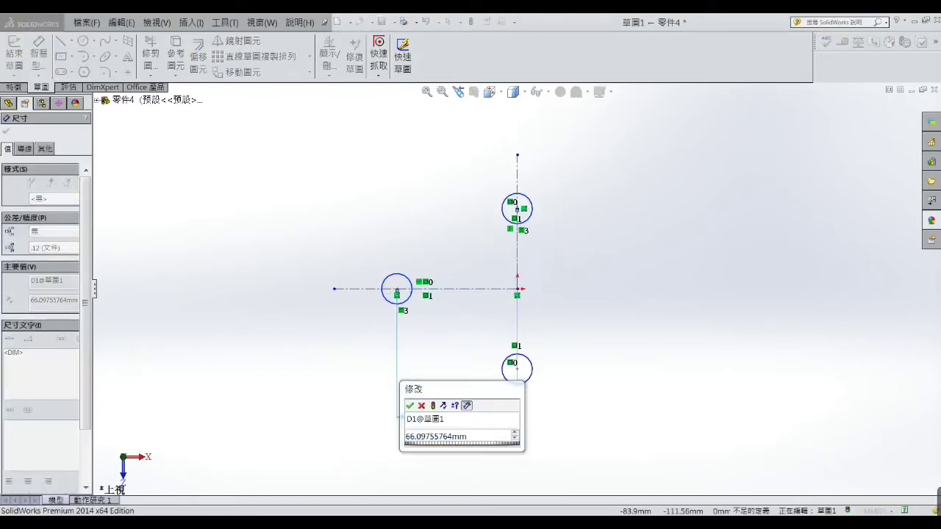
Check the reference drawing, then set the horizontal distance to 75 mm and the left circle to Ø8
key(alt+Tab)
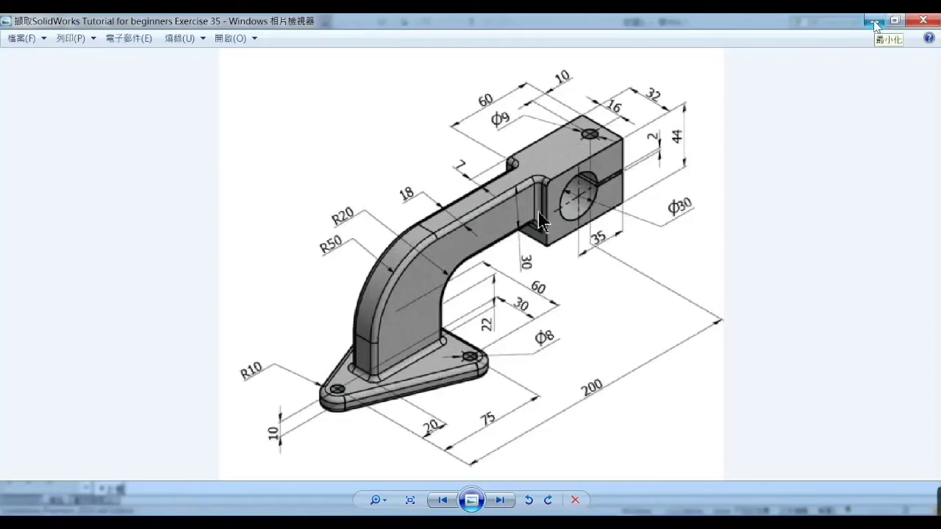
click(873, 21)
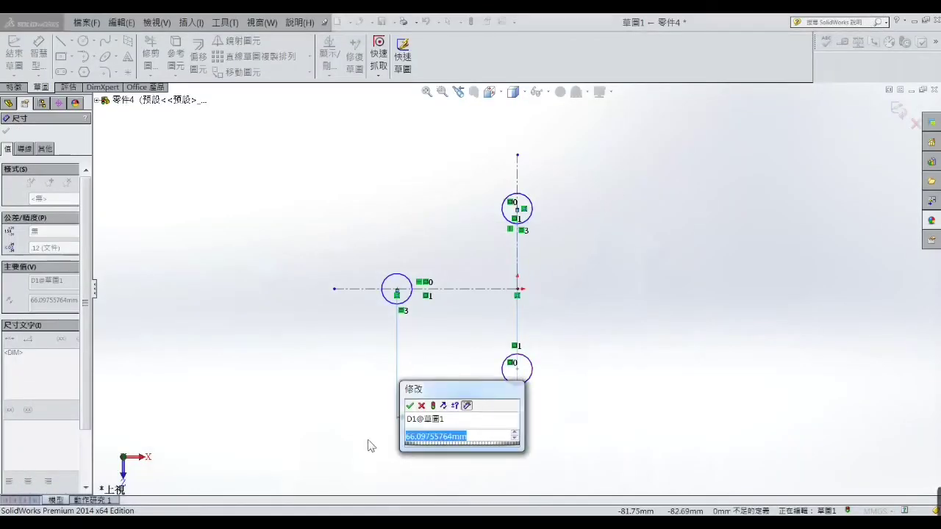
text(75)
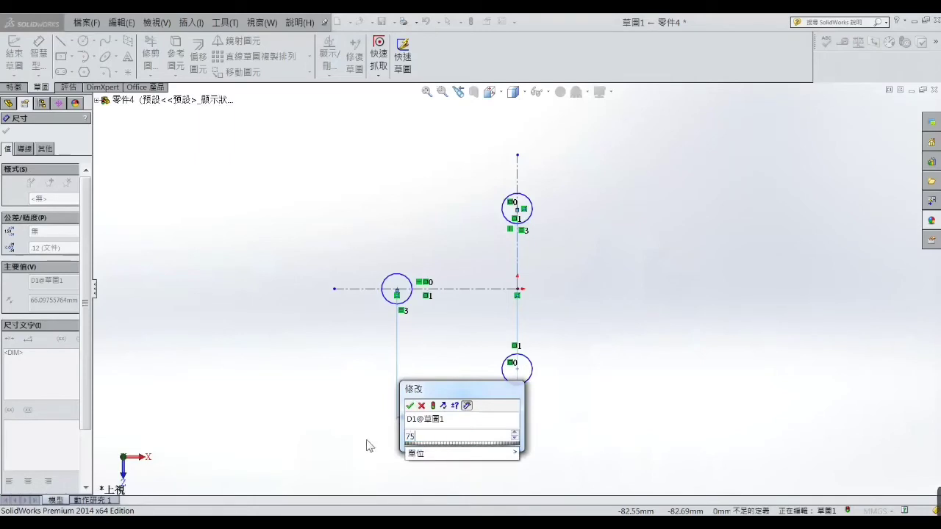
key(Return)
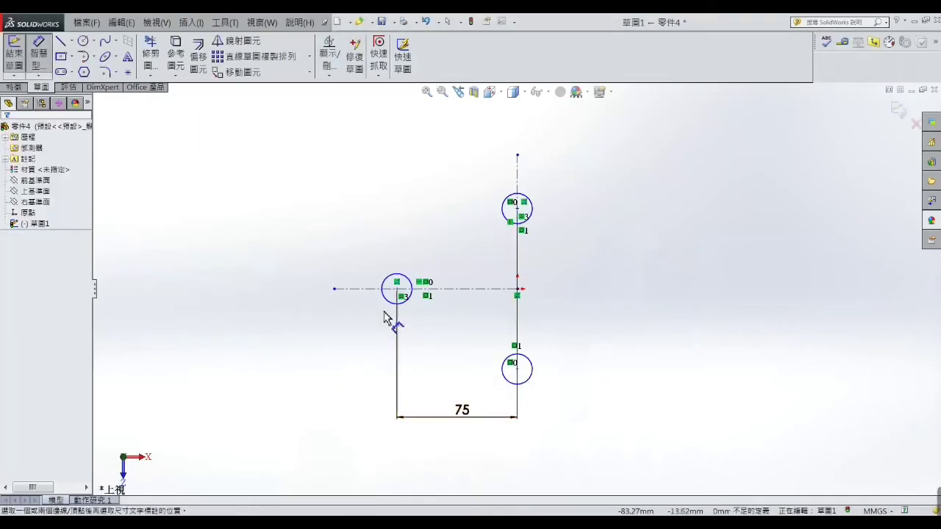
click(388, 302)
click(372, 323)
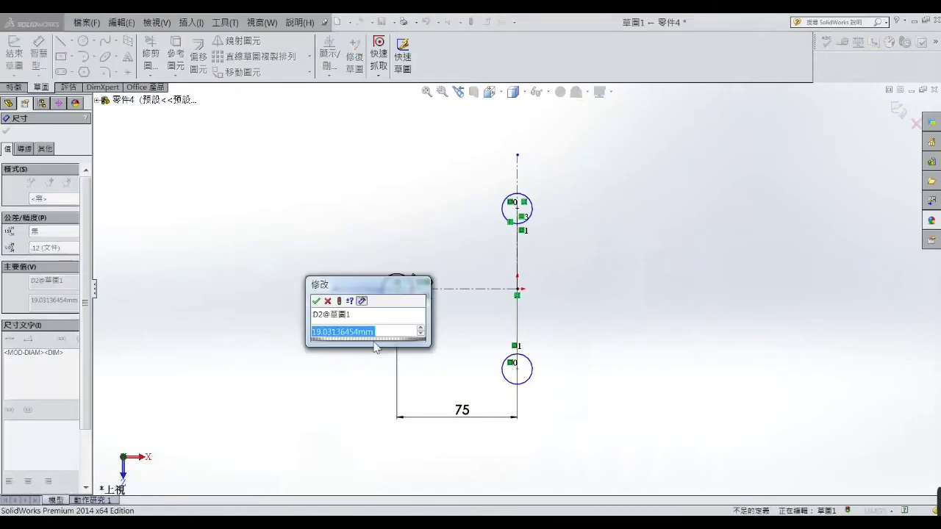
text(8)
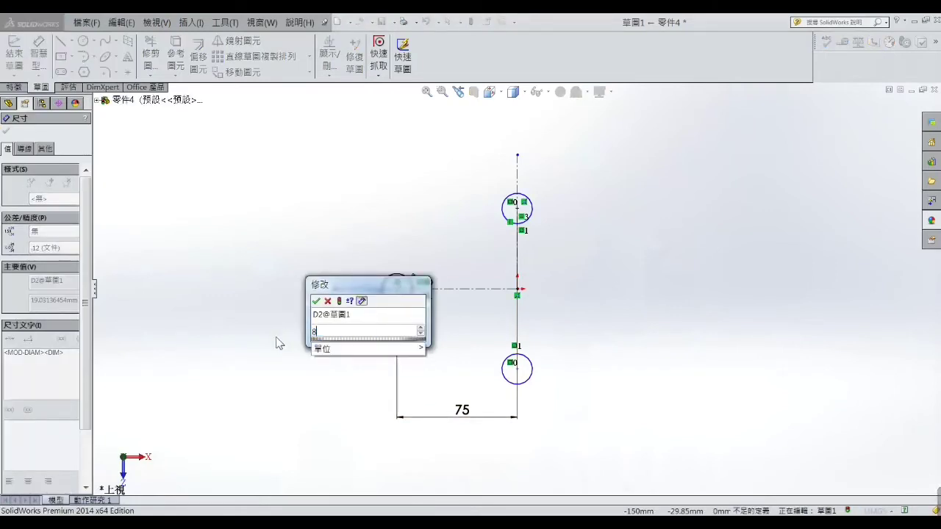
key(Return)
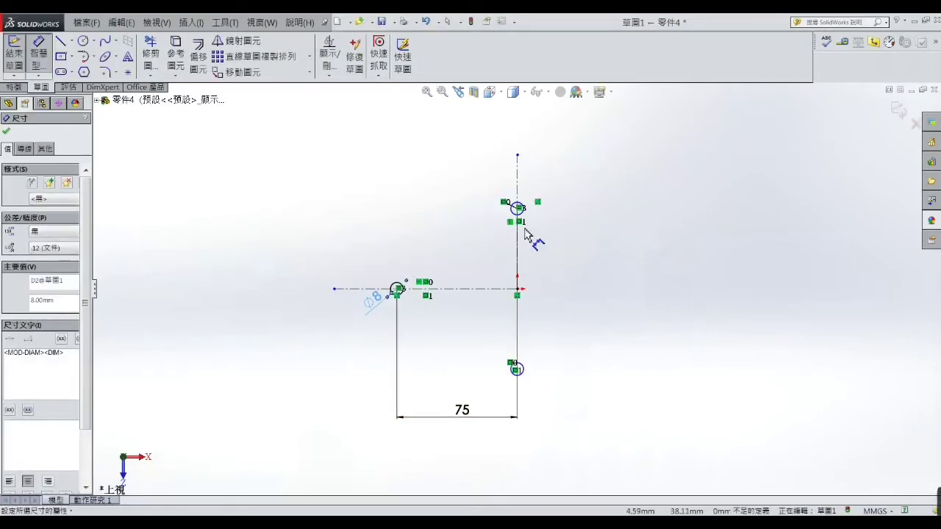
Dimension the upper-to-lower circle spacing to 60 mm
scroll(557, 244, down, 2)
click(505, 219)
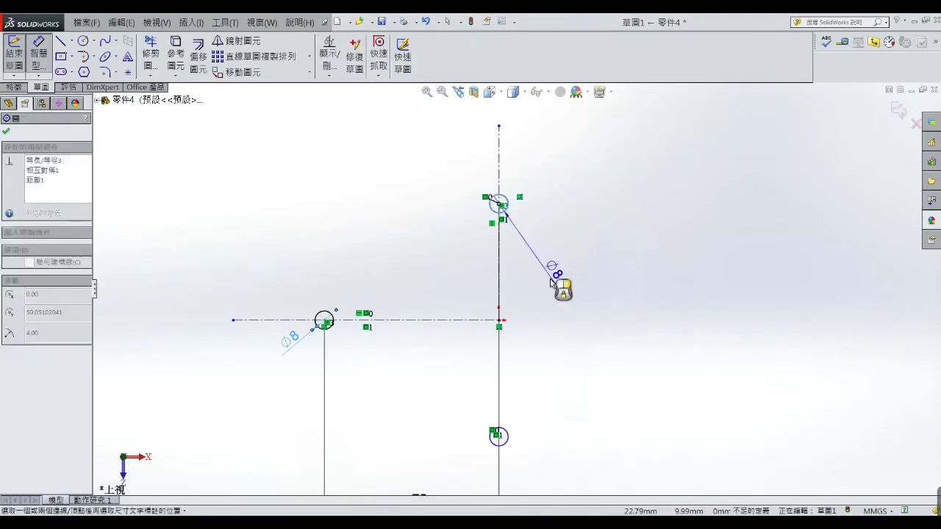
click(497, 435)
click(594, 352)
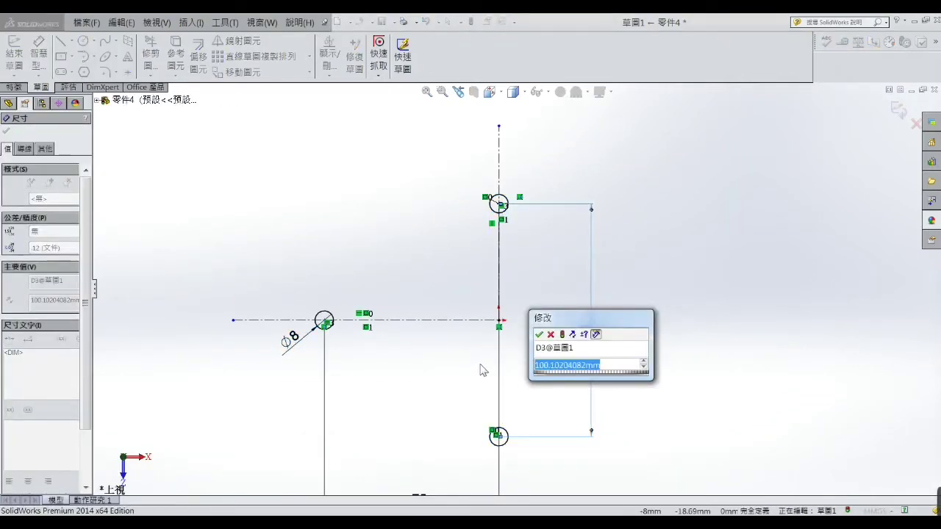
text(60)
key(Return)
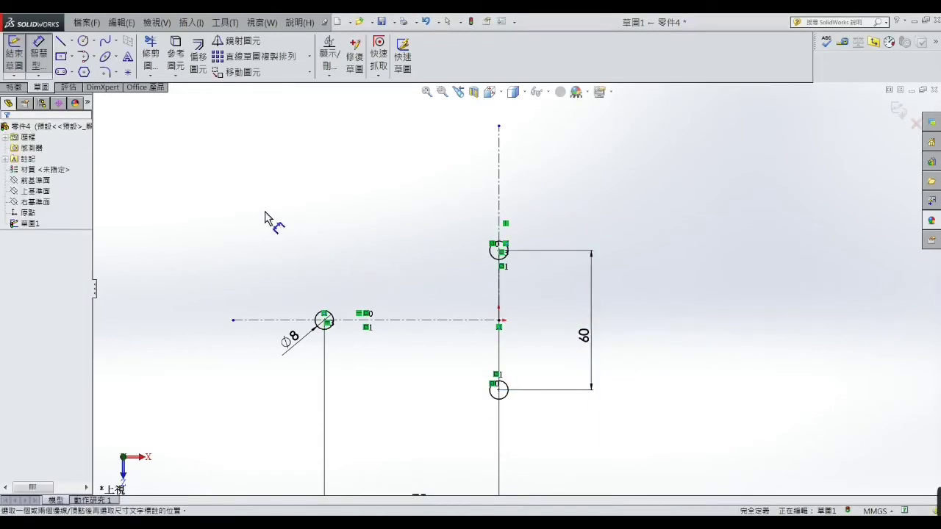
Draw concentric outer circles around the left, upper and lower holes
click(84, 42)
scroll(323, 324, down, 3)
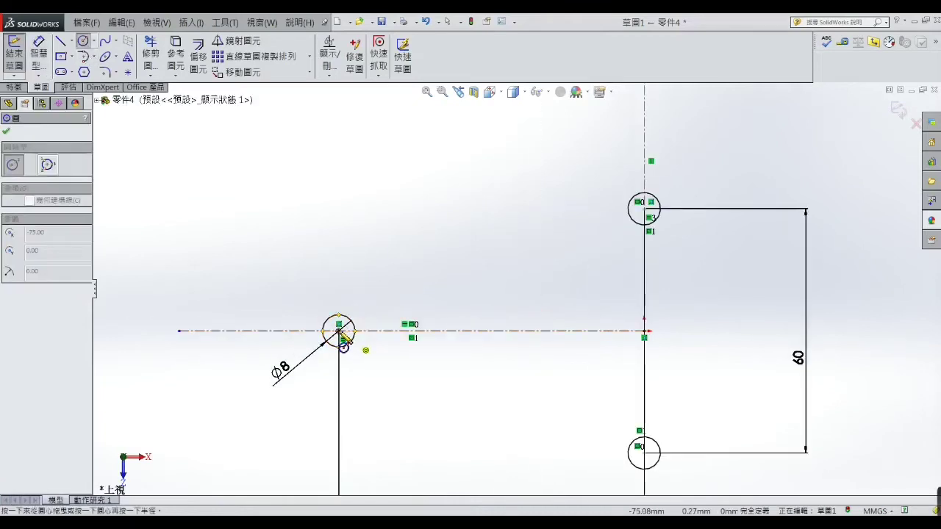
click(339, 330)
click(339, 287)
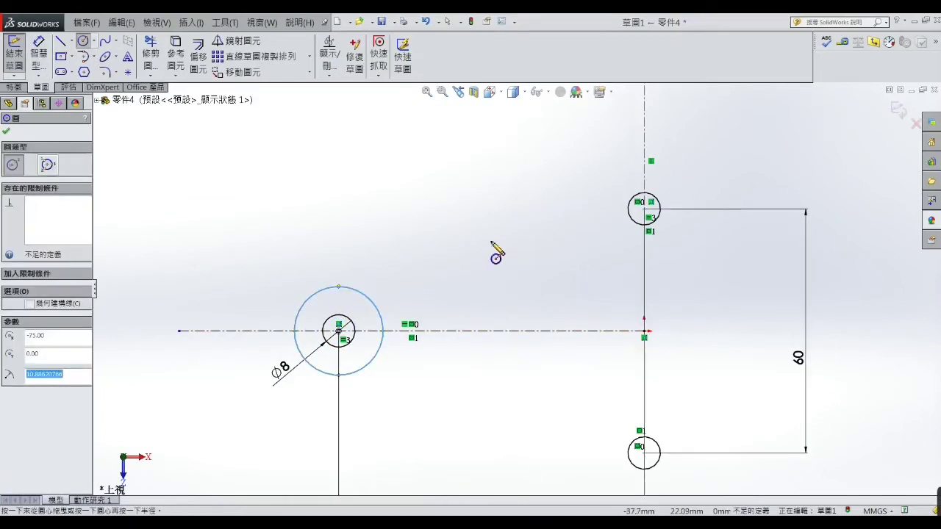
click(644, 209)
click(670, 218)
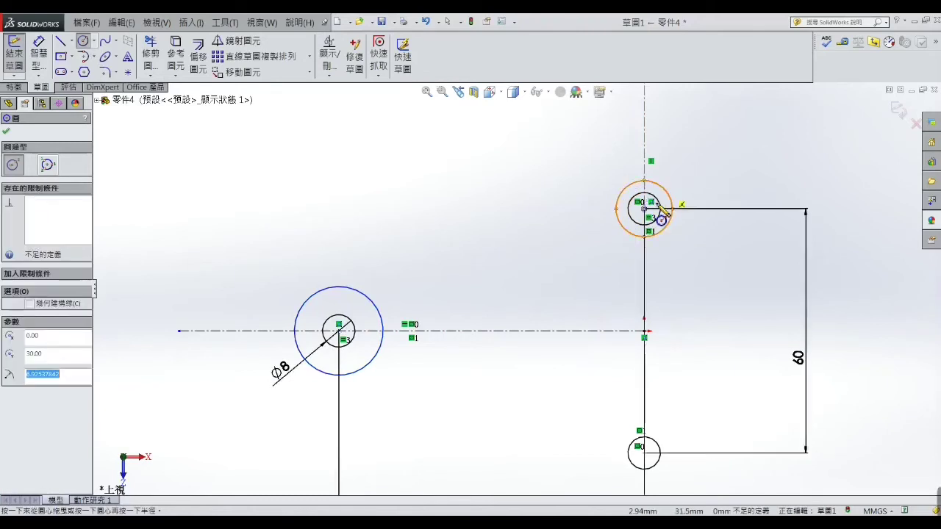
click(644, 452)
right_click(664, 425)
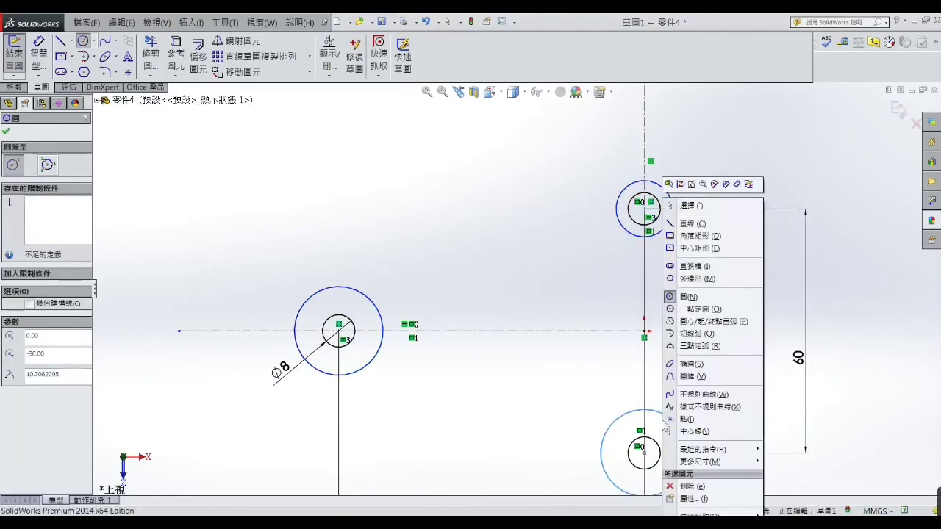
click(691, 205)
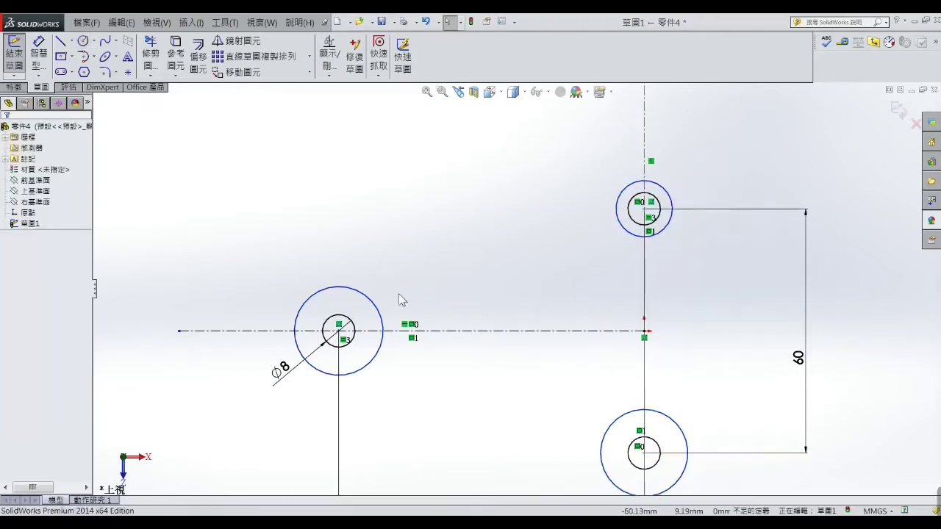
Make the three outer circles equal in size
click(374, 309)
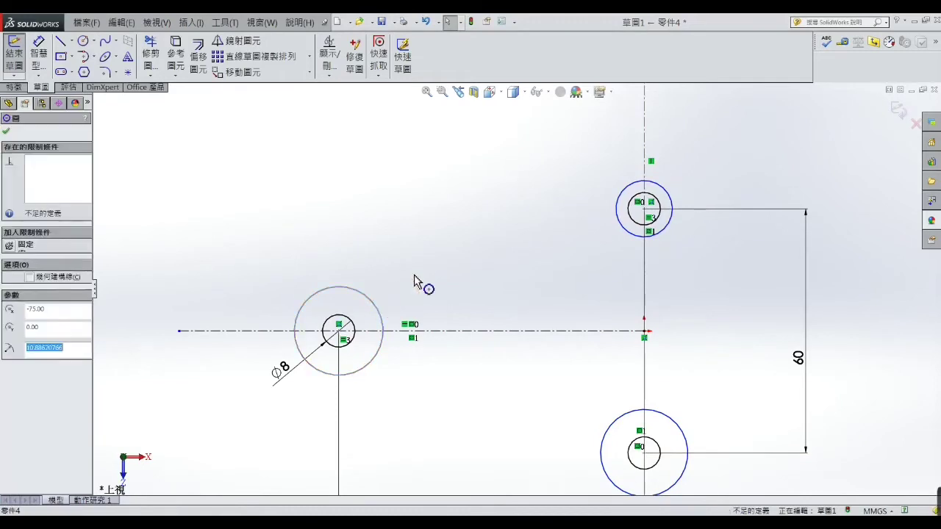
ctrl+click(623, 233)
ctrl+click(615, 424)
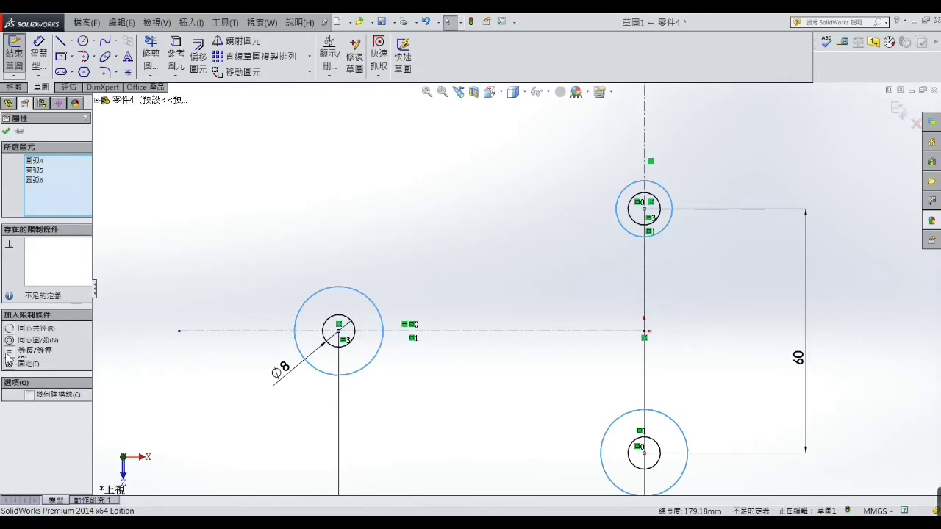
click(9, 350)
click(164, 293)
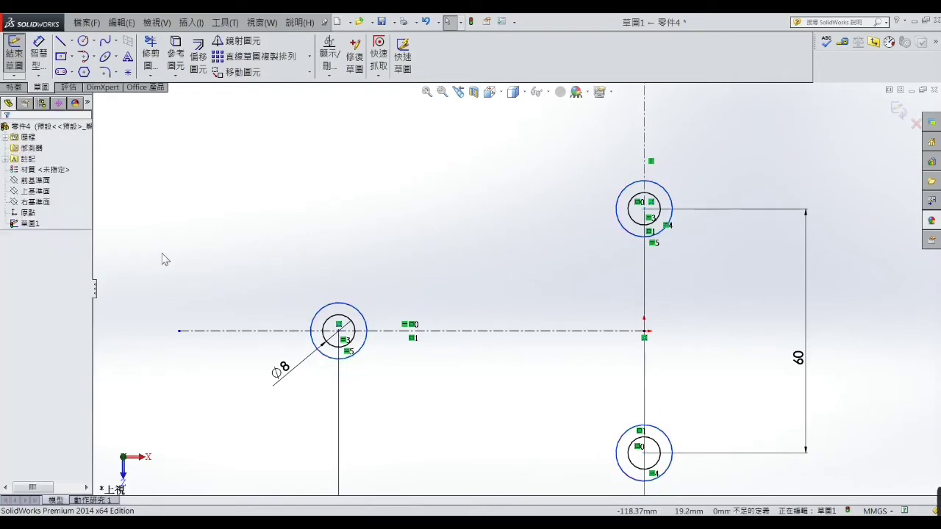
Dimension the outer circles to Ø20 and check the reference drawing
click(36, 64)
click(345, 305)
click(343, 286)
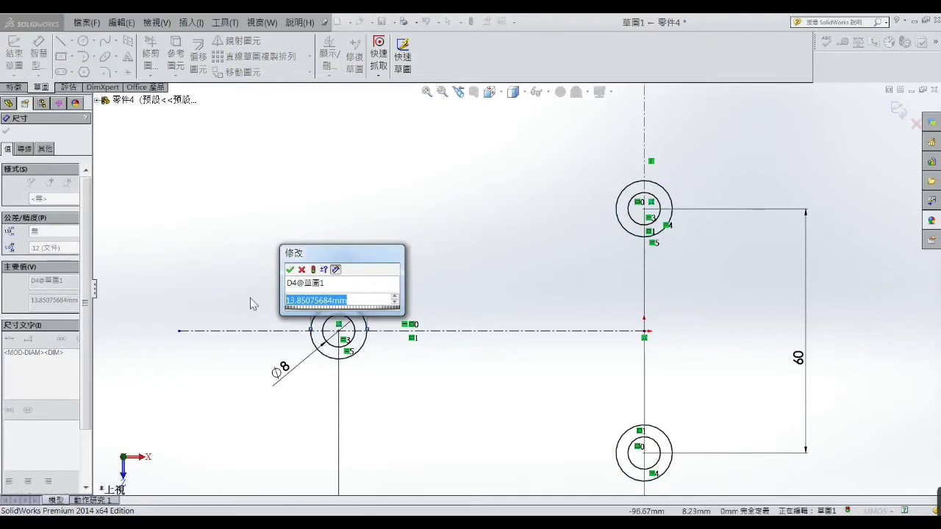
text(20)
key(Return)
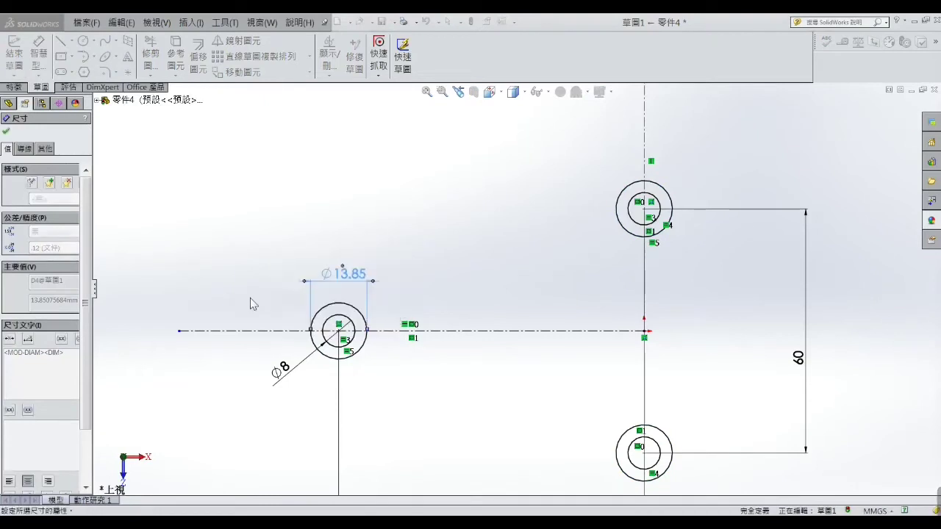
click(289, 213)
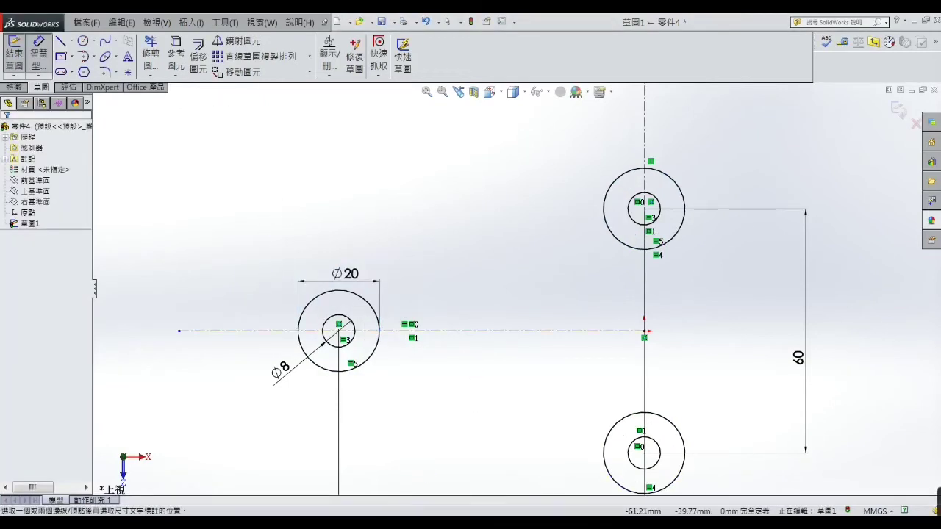
key(alt+Tab)
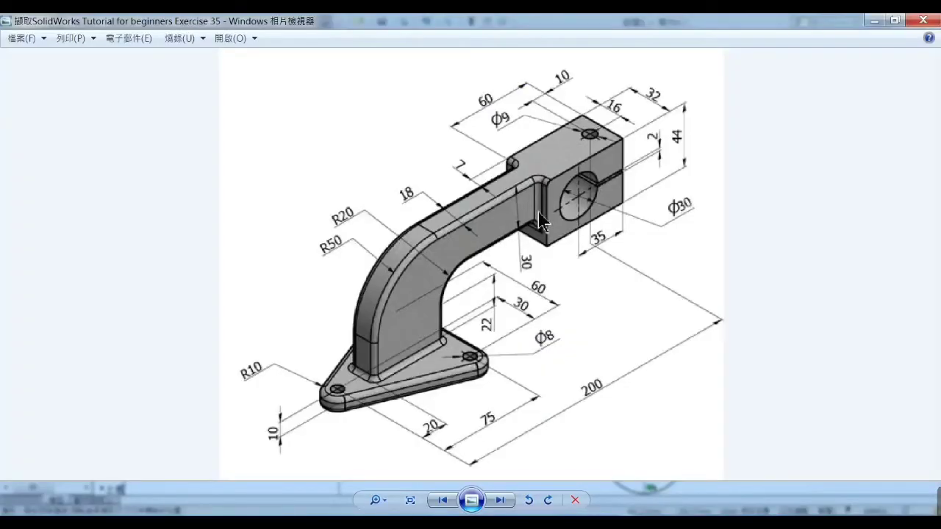
click(874, 22)
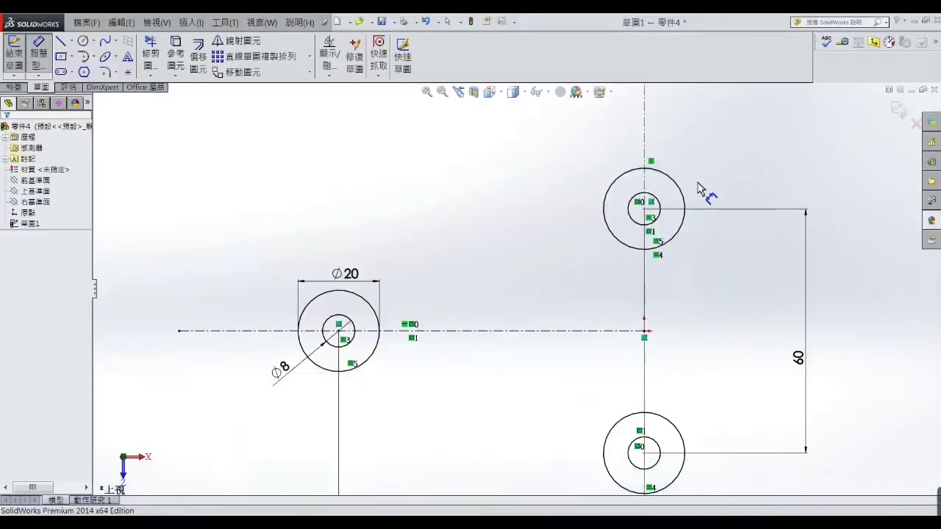
Draw a slanted line tangent to the upper circle and a vertical line joining the right circles
click(61, 42)
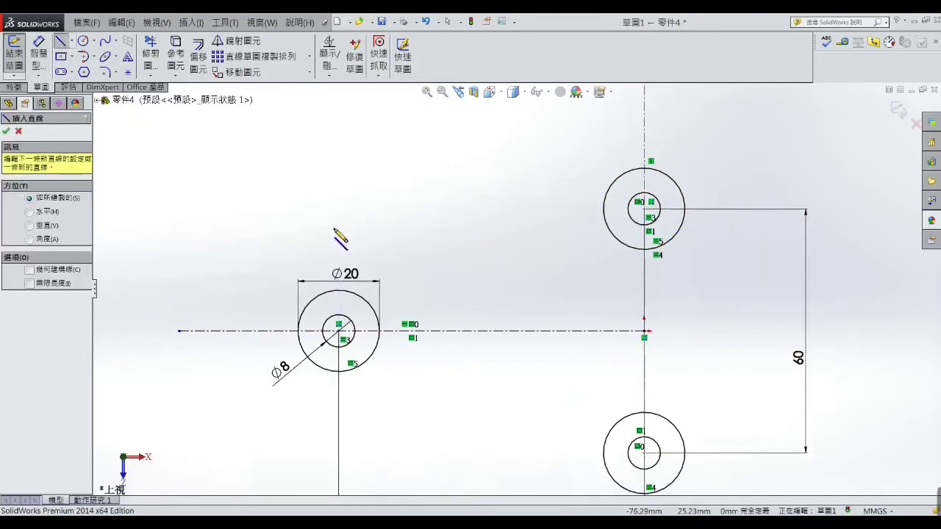
click(338, 291)
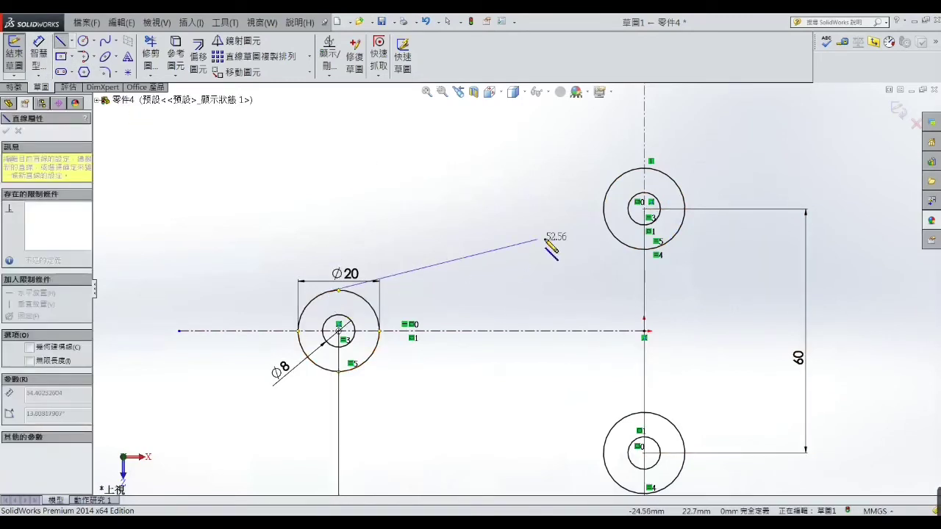
click(627, 173)
right_click(627, 173)
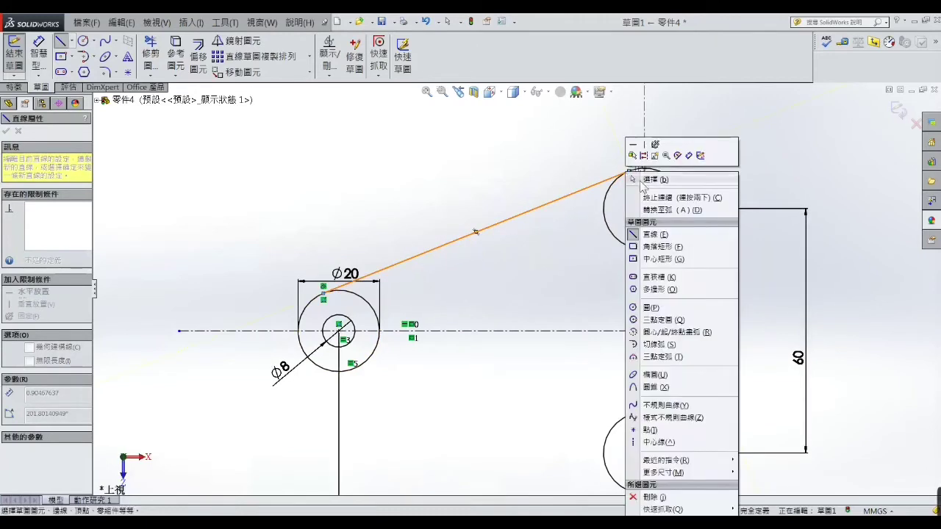
click(644, 178)
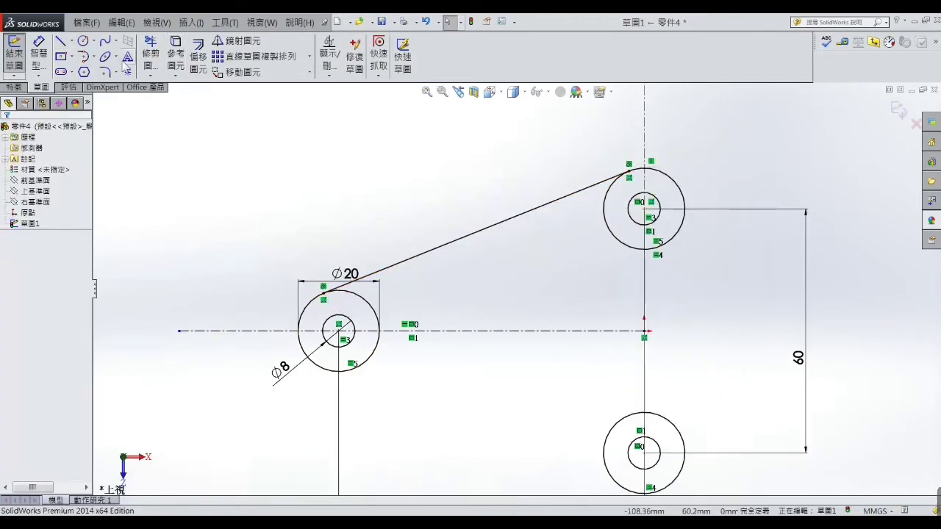
click(60, 42)
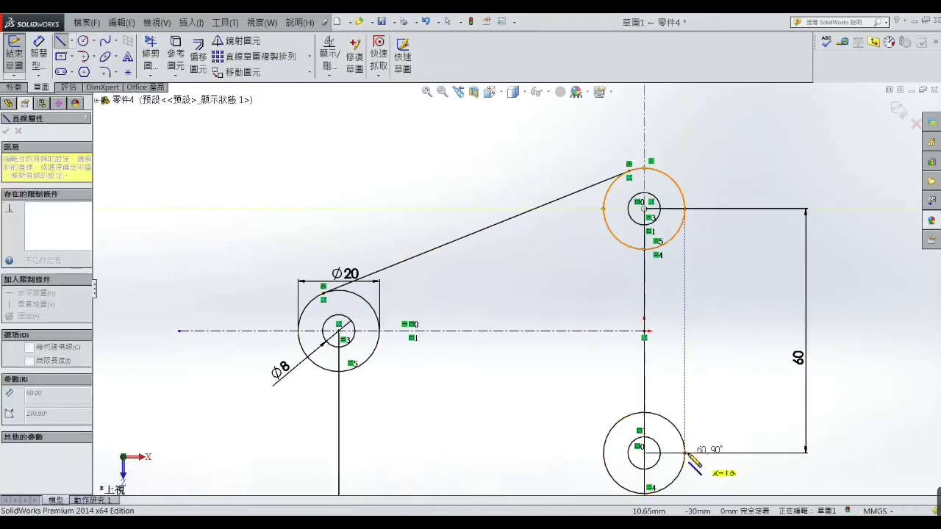
click(686, 210)
right_click(689, 453)
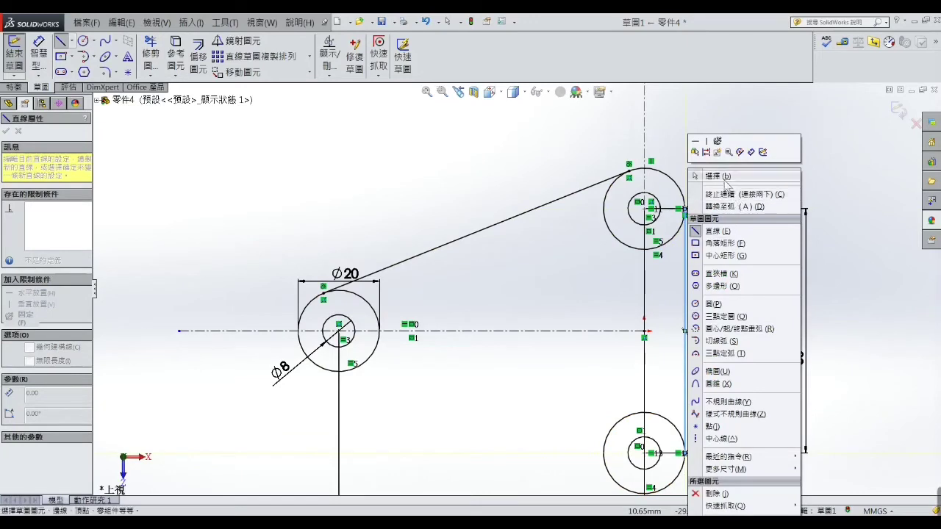
click(722, 180)
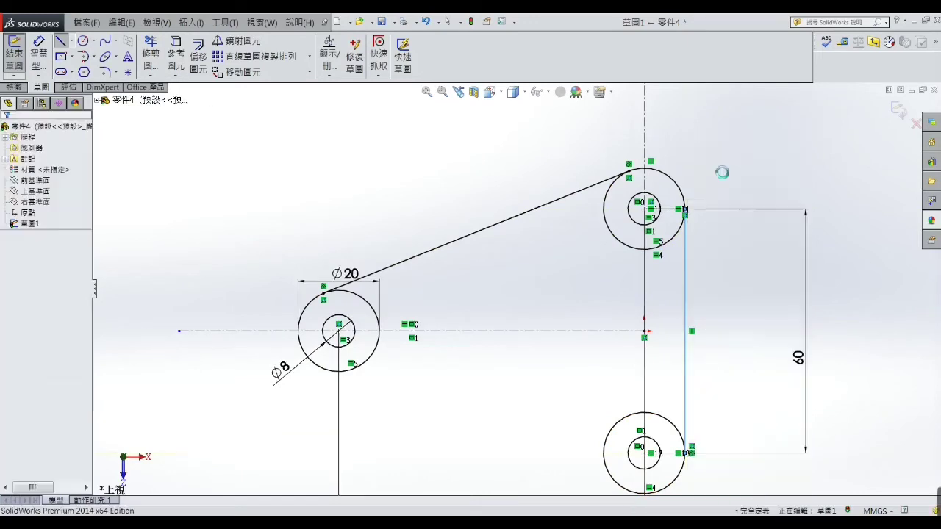
Mirror the slanted tangent line about the horizontal centerline
click(233, 41)
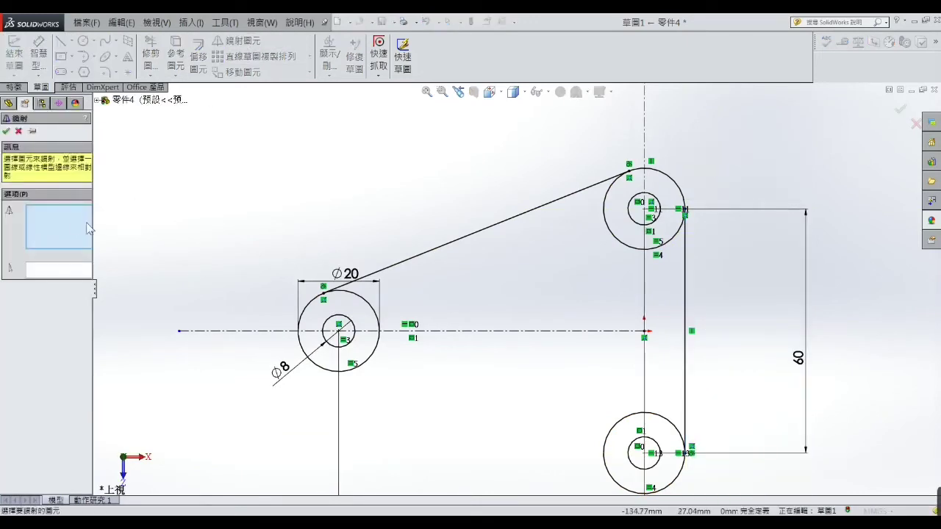
click(468, 236)
click(52, 272)
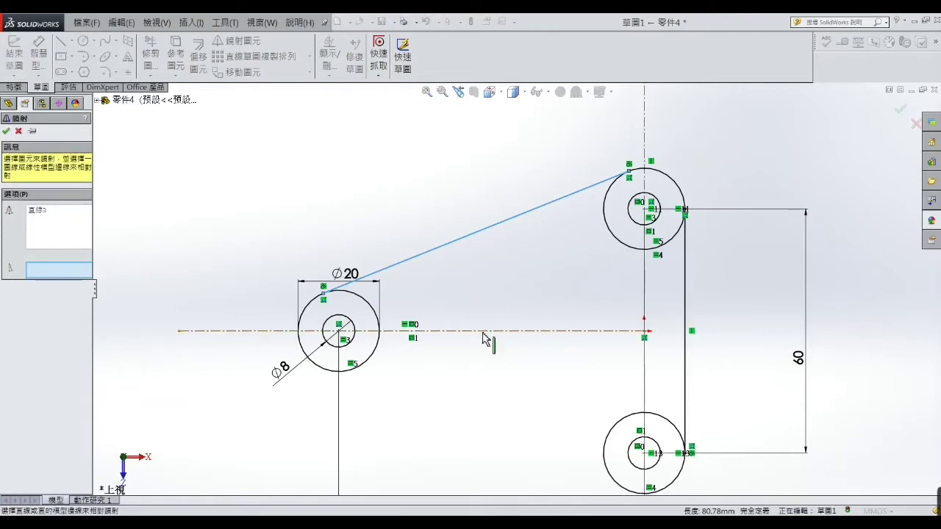
click(484, 332)
click(5, 131)
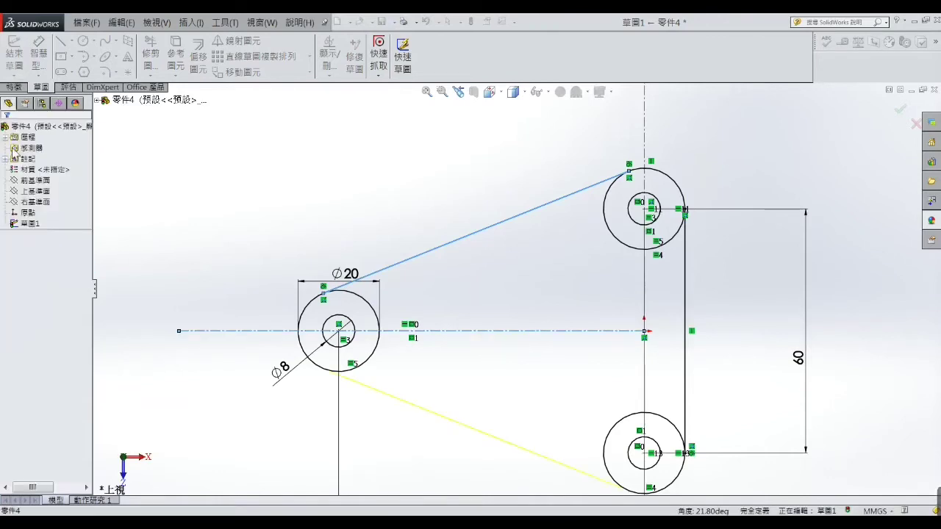
Trim the inner arcs into a rounded-triangle outline and preview a 10 mm boss extrusion
click(151, 52)
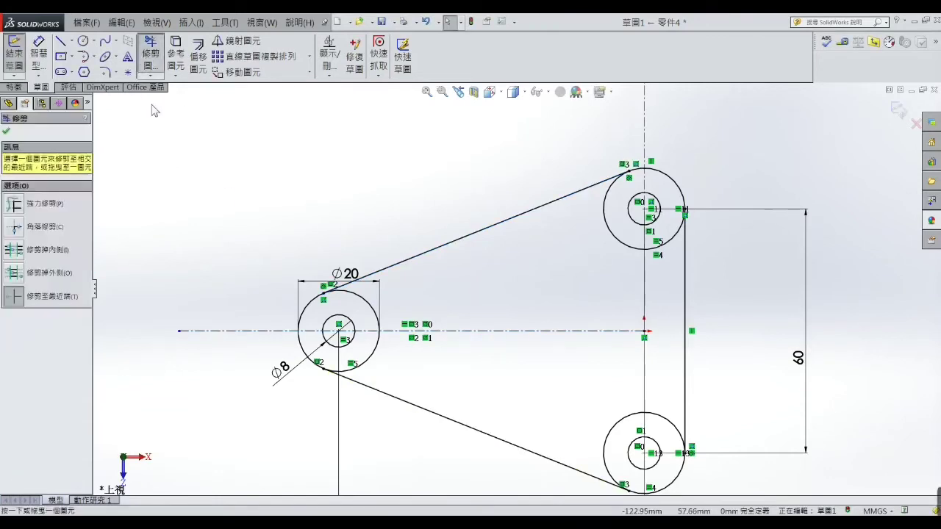
click(376, 349)
click(624, 245)
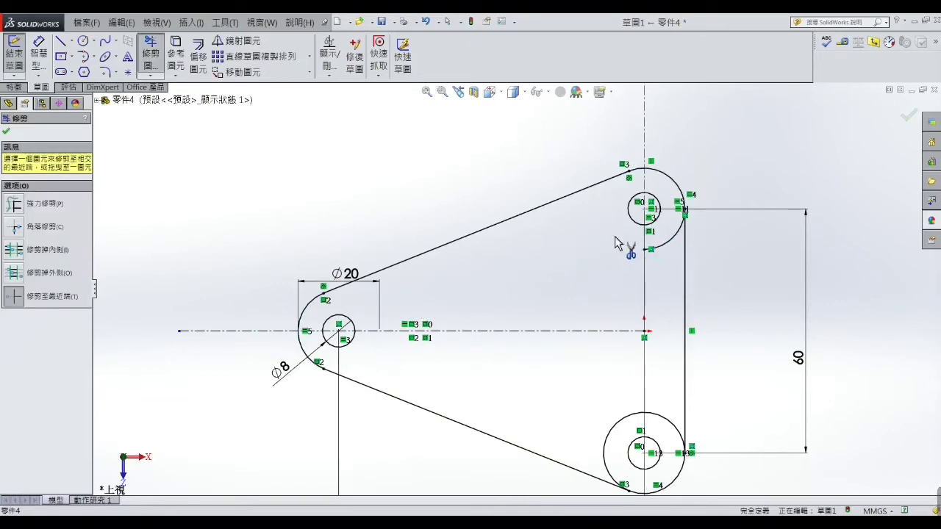
click(660, 252)
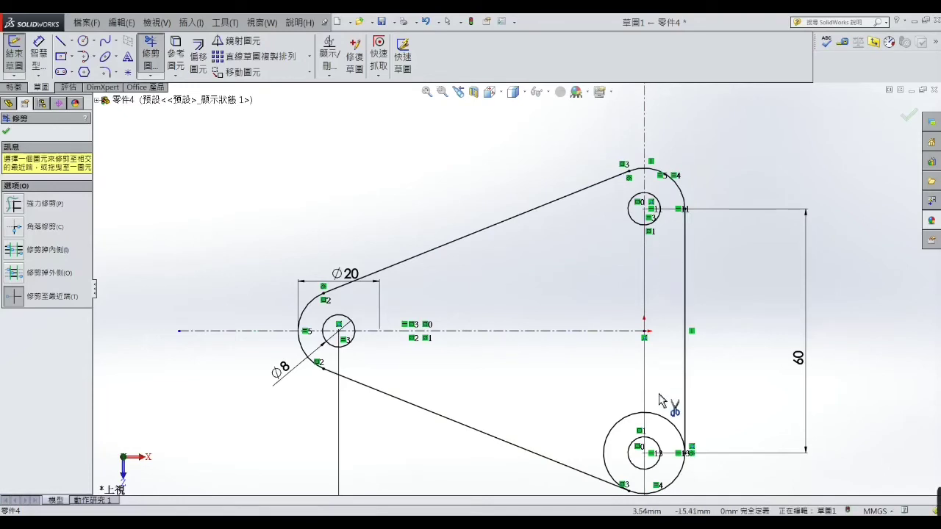
click(668, 418)
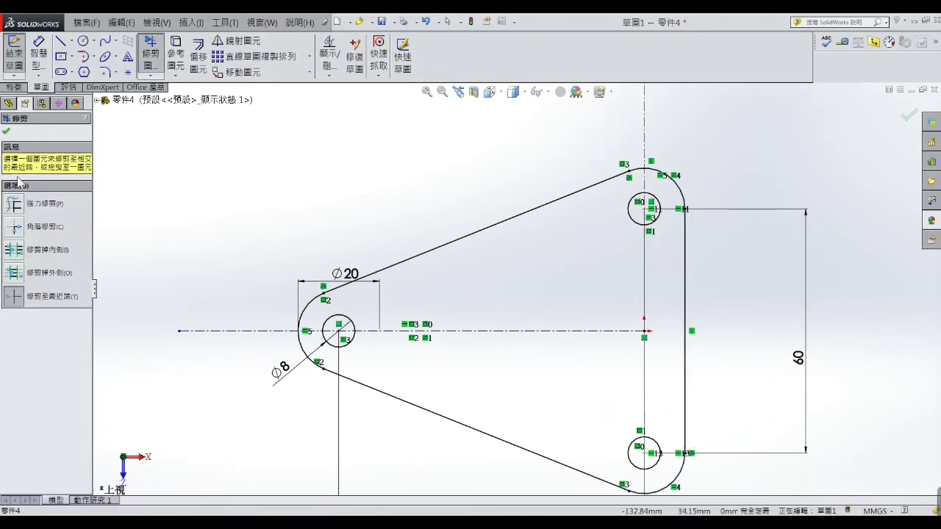
click(6, 133)
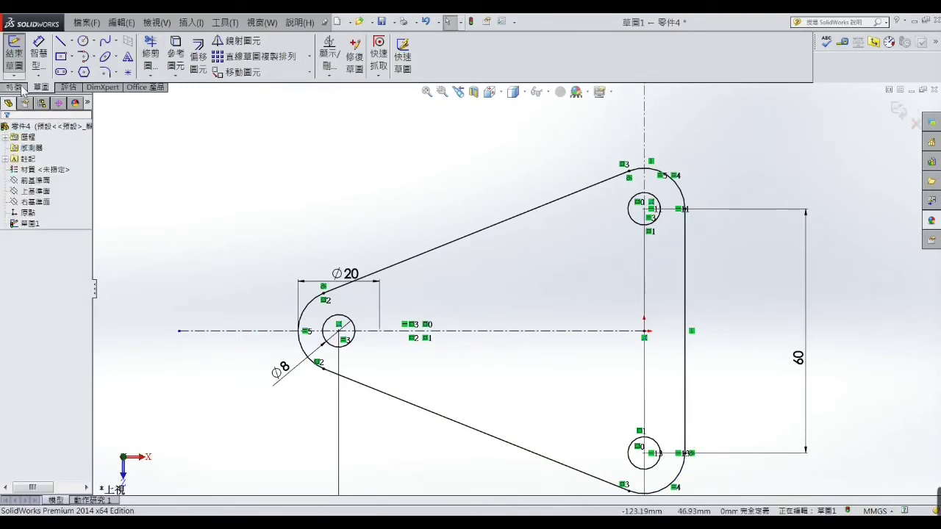
click(16, 88)
click(14, 55)
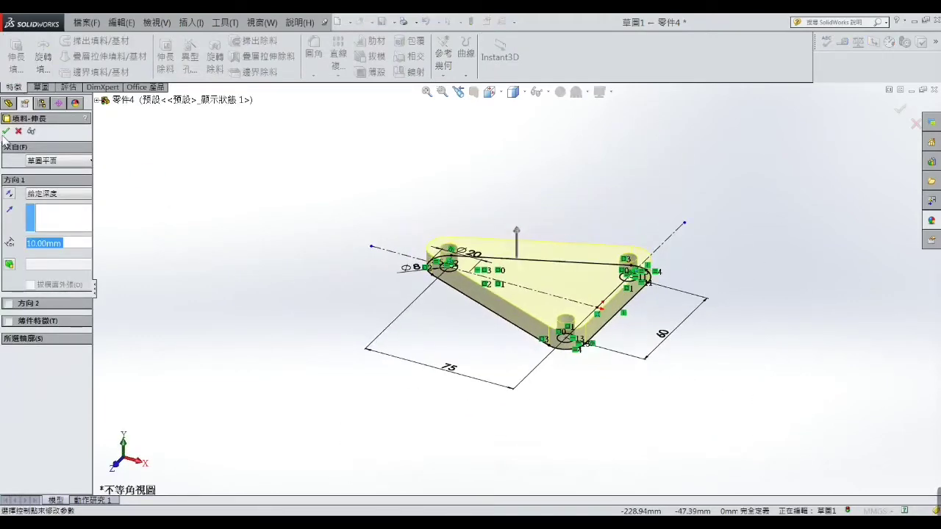
Check the reference drawing, then accept the 10 mm extrusion as 填料-伸長1
key(alt+Tab)
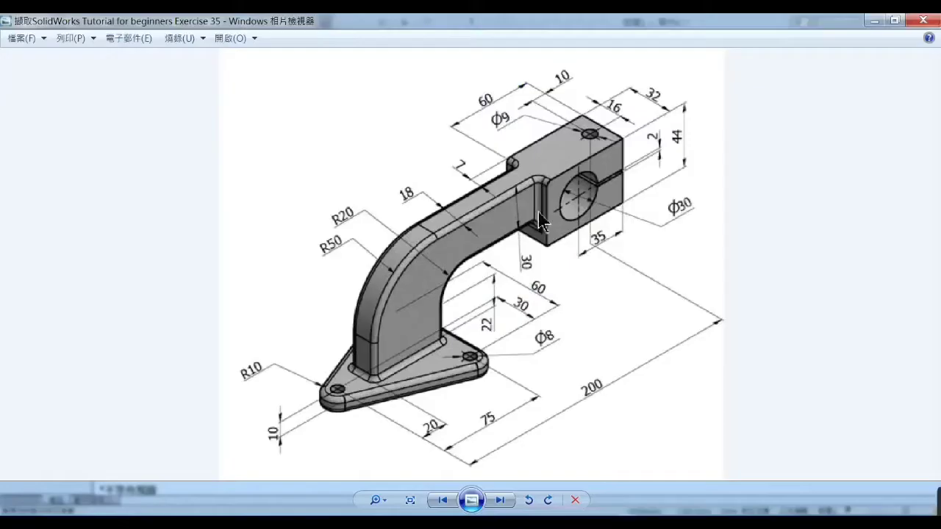
click(873, 21)
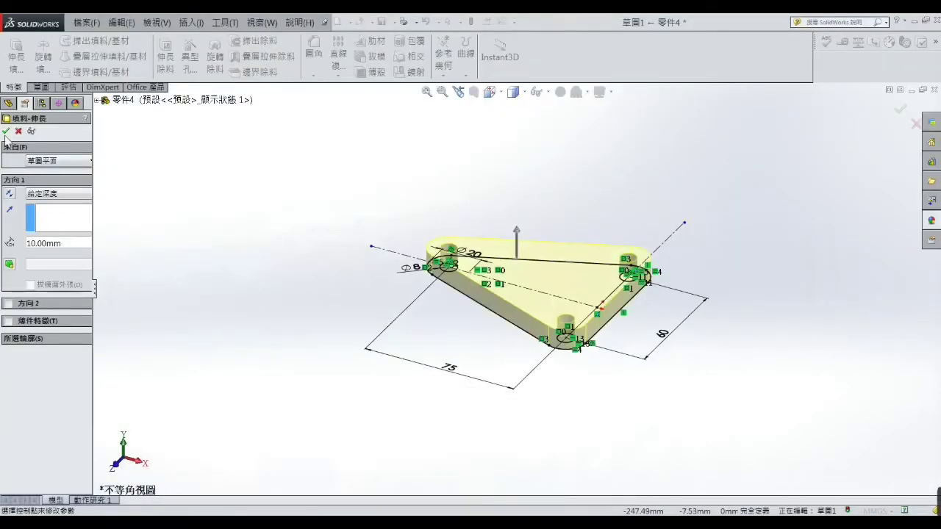
key(Escape)
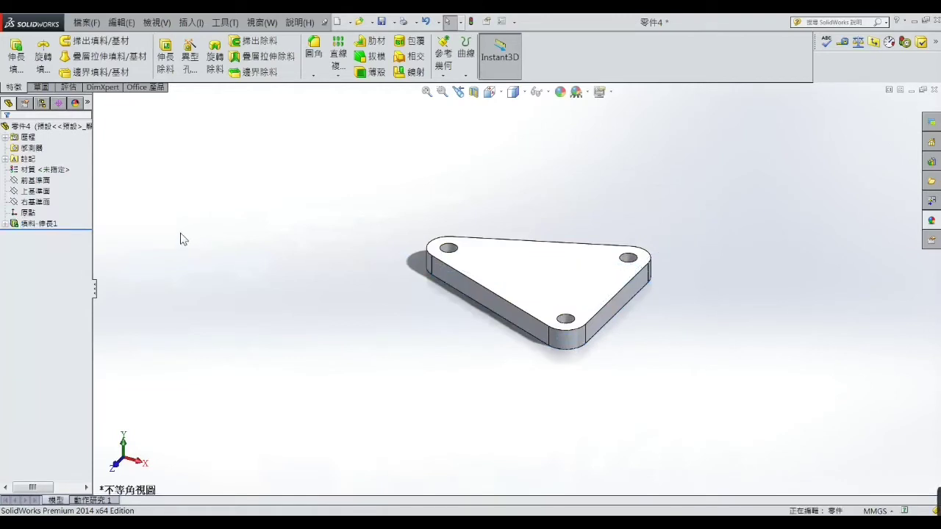
Open a sketch on the Front plane, viewed straight from the Front orientation
click(44, 180)
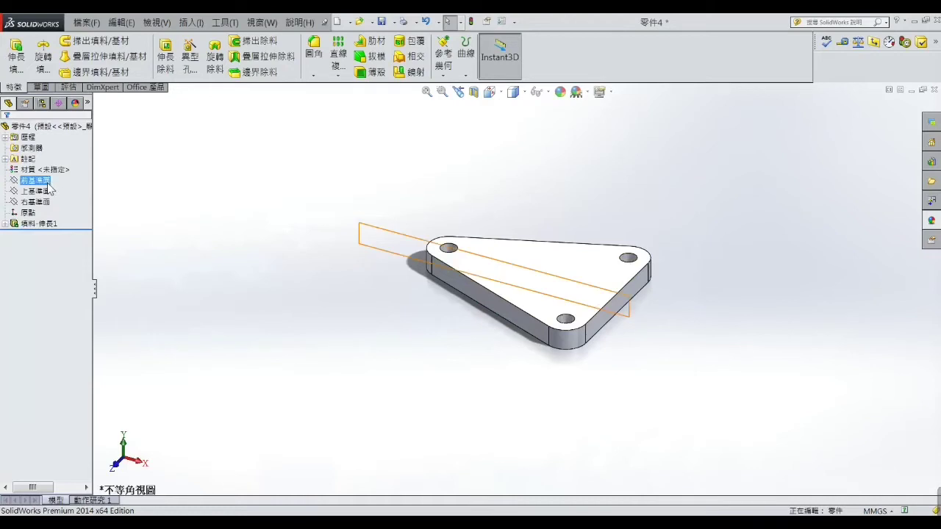
click(55, 169)
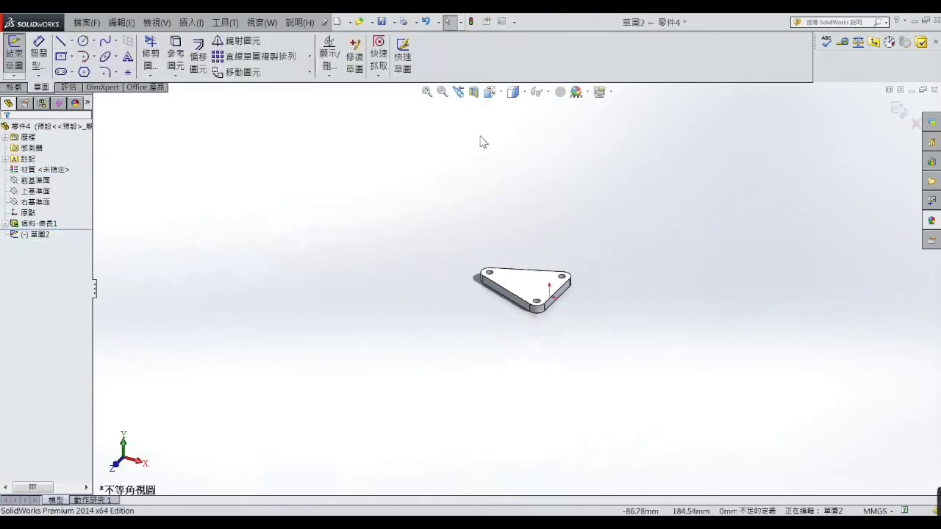
click(489, 91)
click(558, 162)
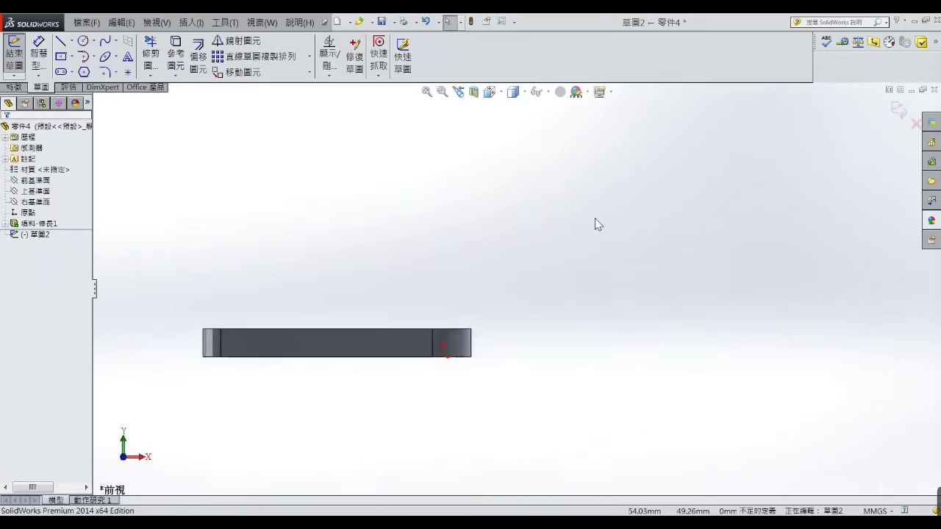
click(62, 43)
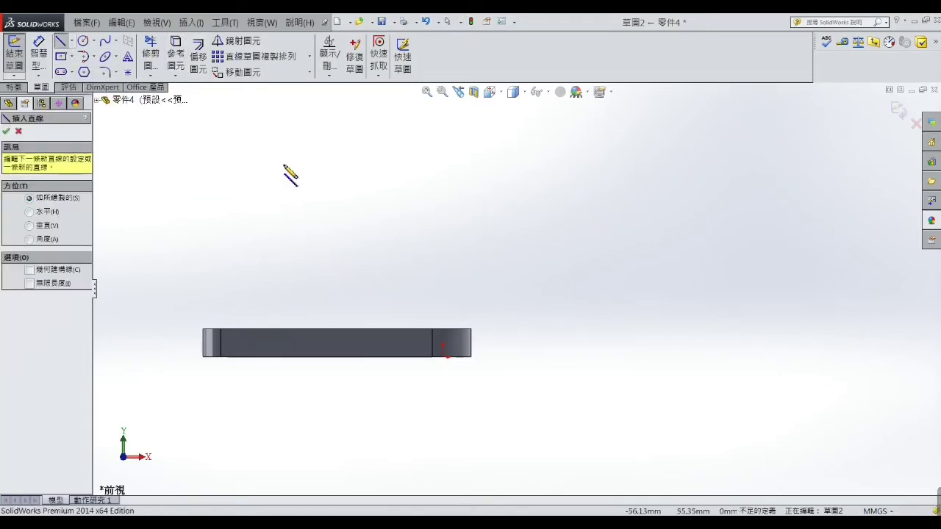
Draw the vertical line up from the plate, the arc curving right, and the long top line
click(288, 329)
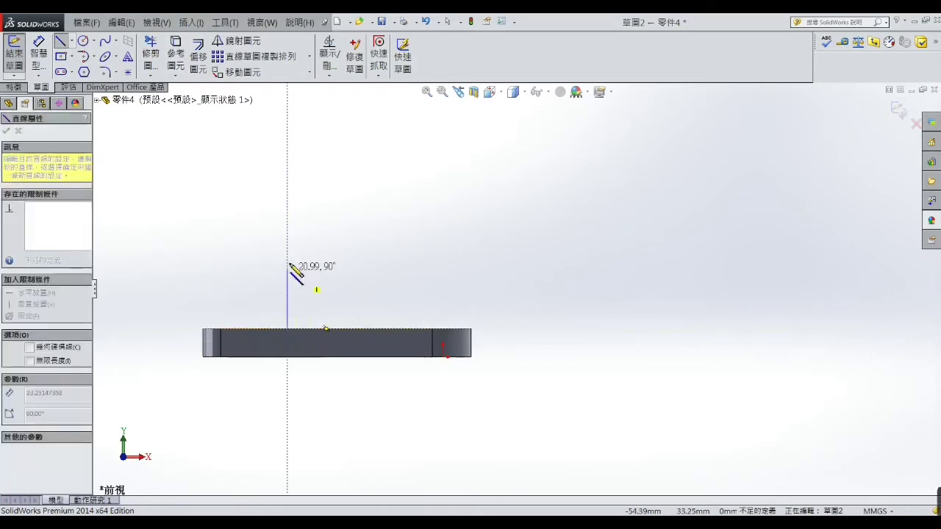
click(288, 268)
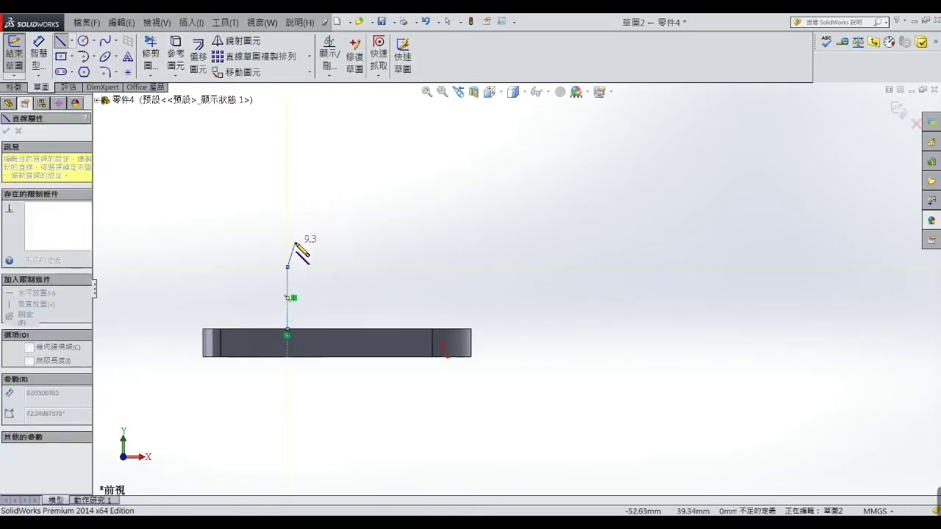
click(383, 166)
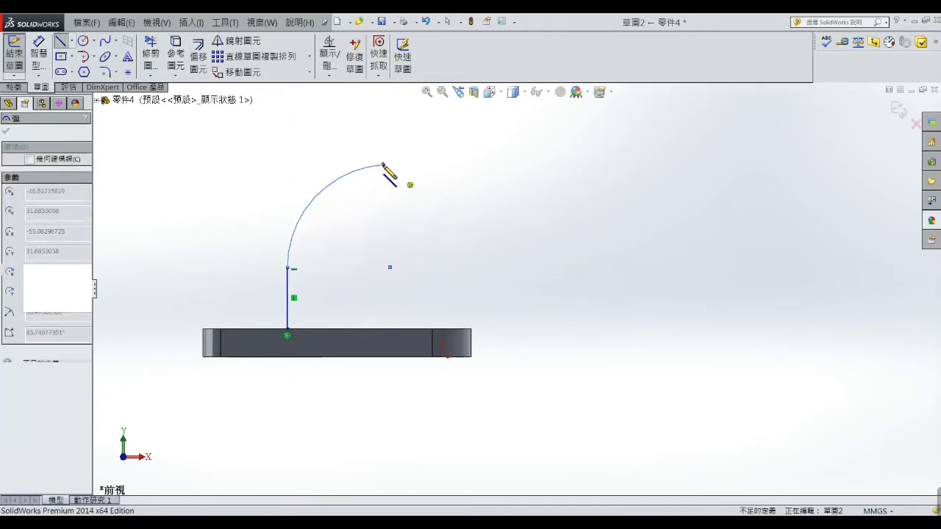
click(727, 166)
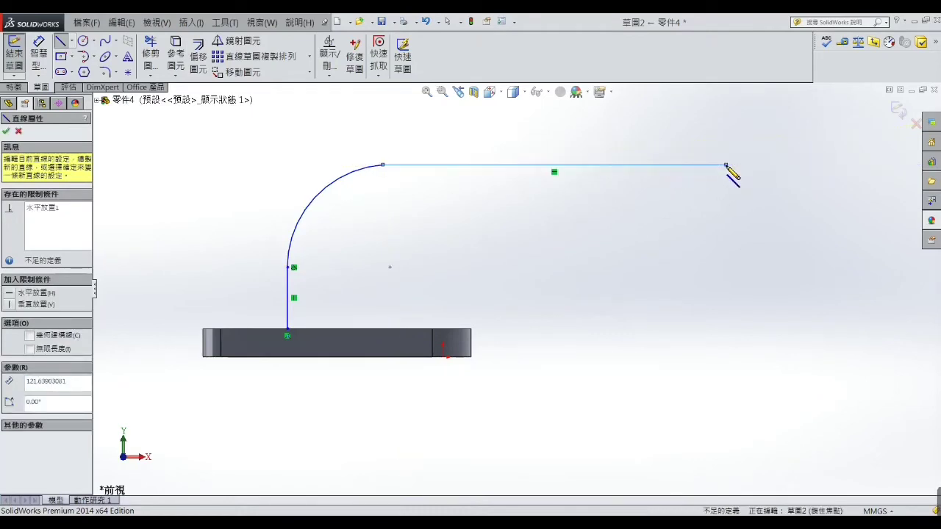
right_click(726, 165)
click(743, 184)
right_click(726, 165)
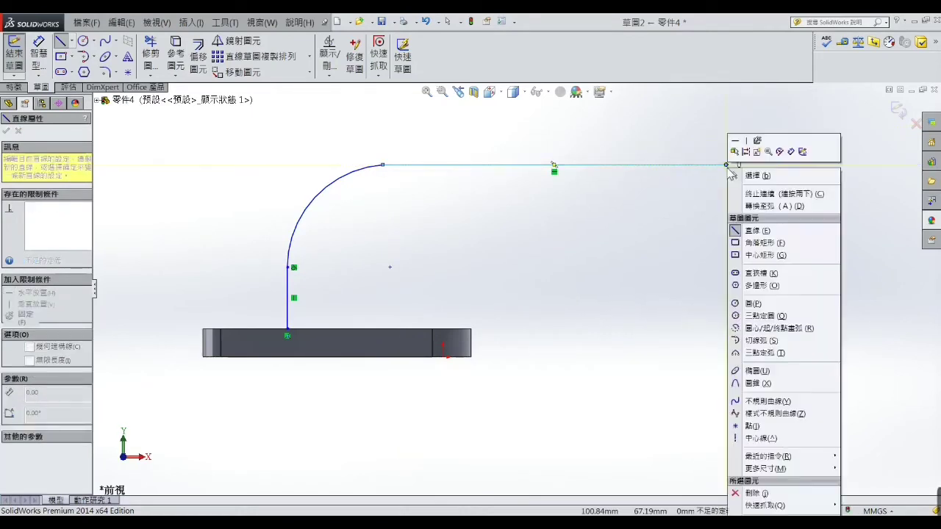
click(735, 175)
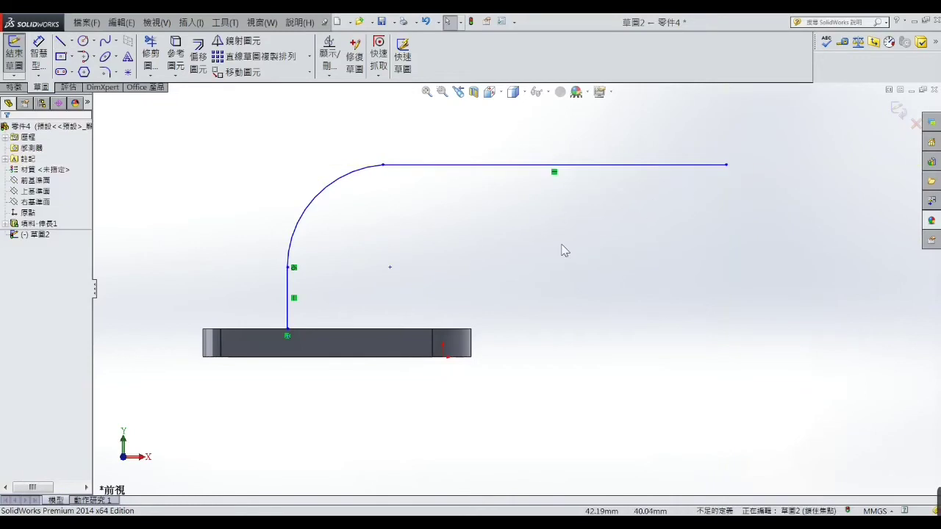
key(alt+Tab)
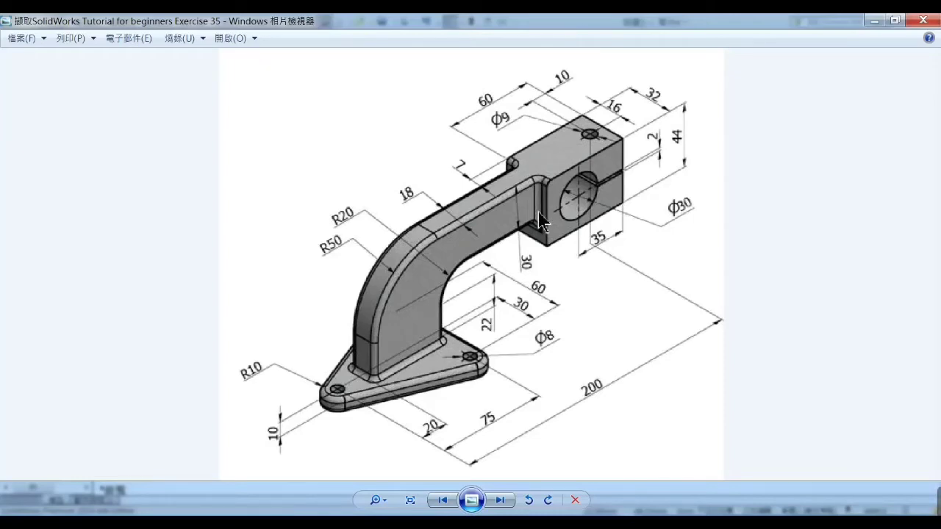
click(873, 21)
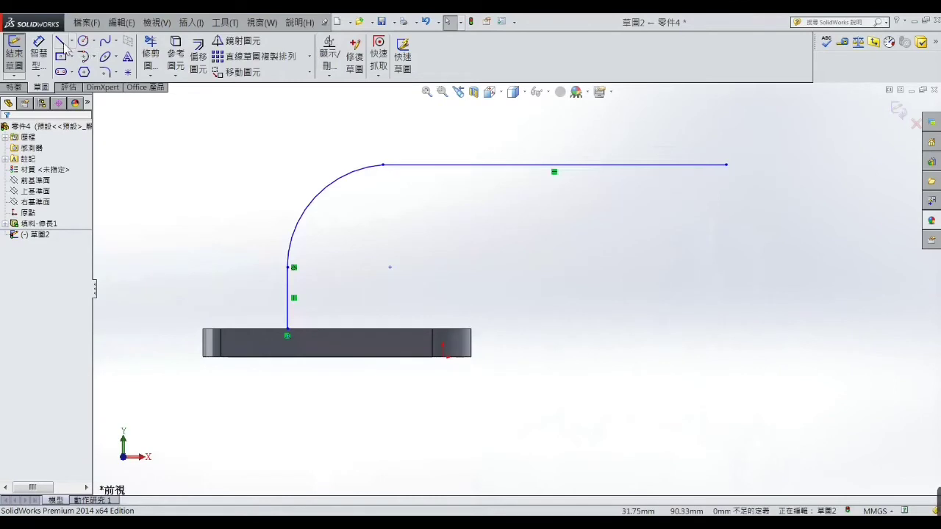
Draw the stepped right end, inner edge, small tangent corner arc, and lines back to the base
click(726, 164)
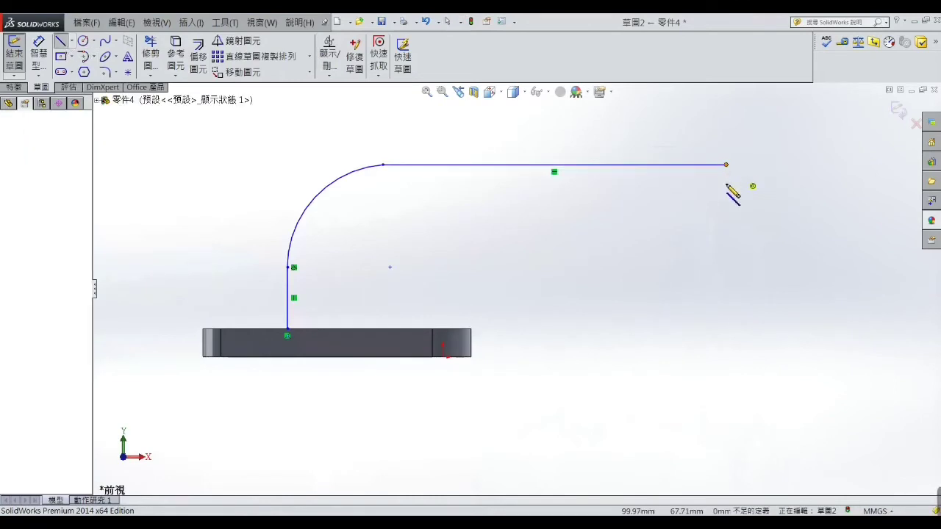
click(726, 237)
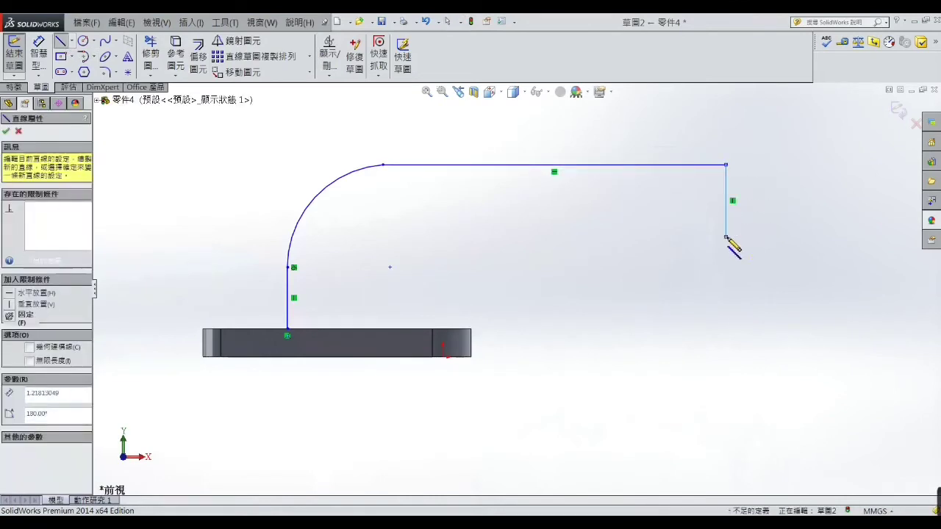
click(614, 237)
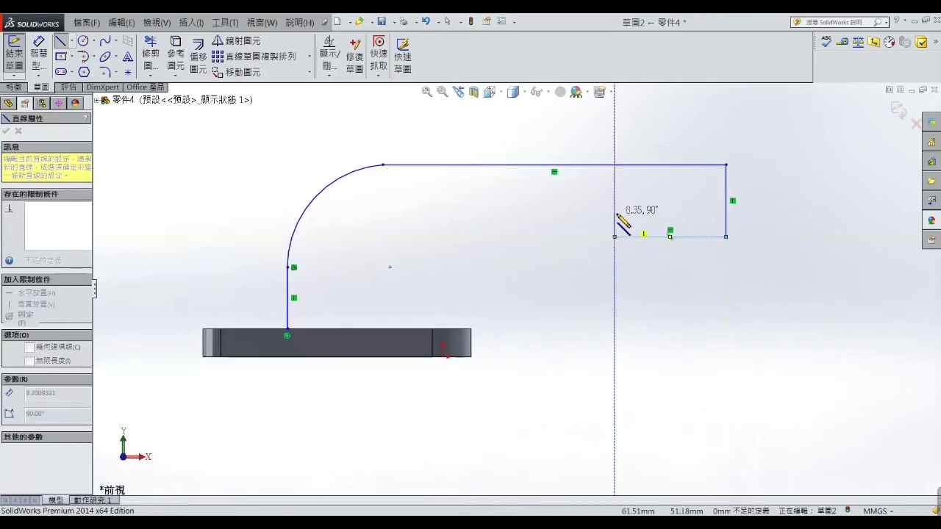
click(615, 208)
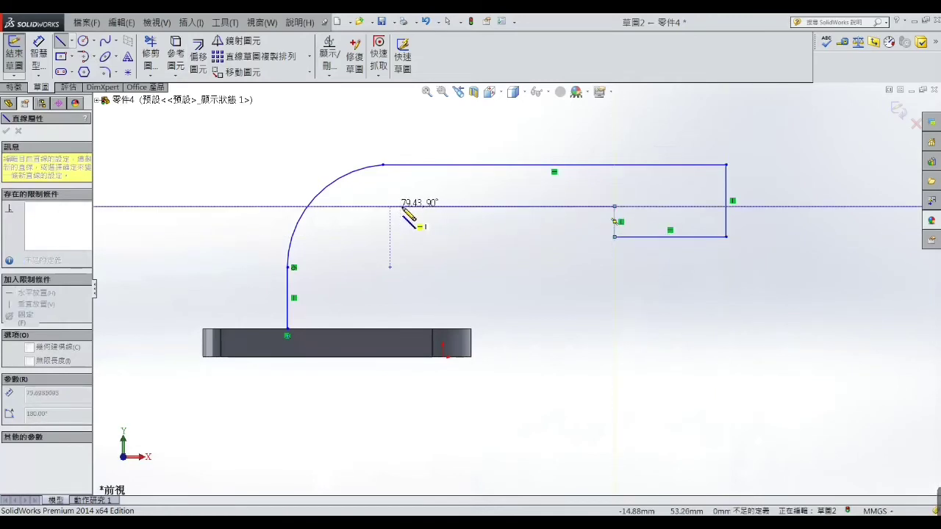
click(473, 207)
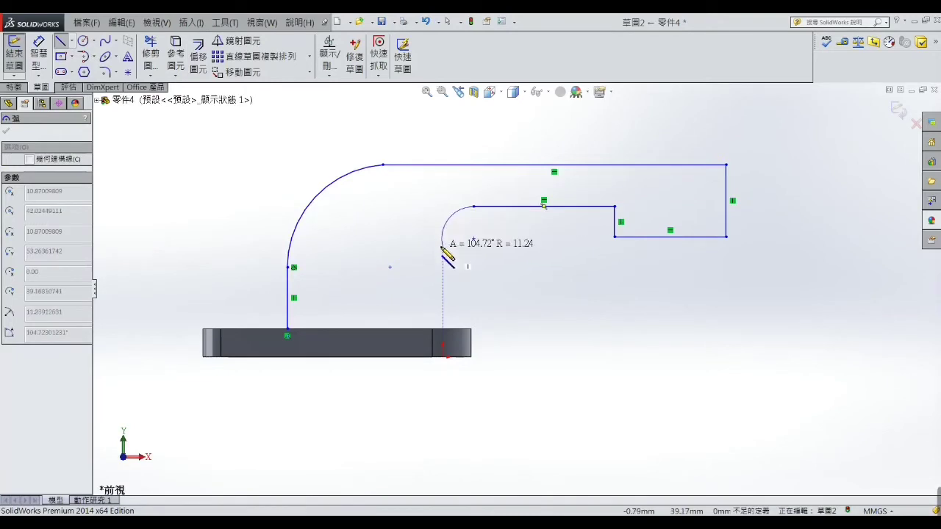
click(438, 237)
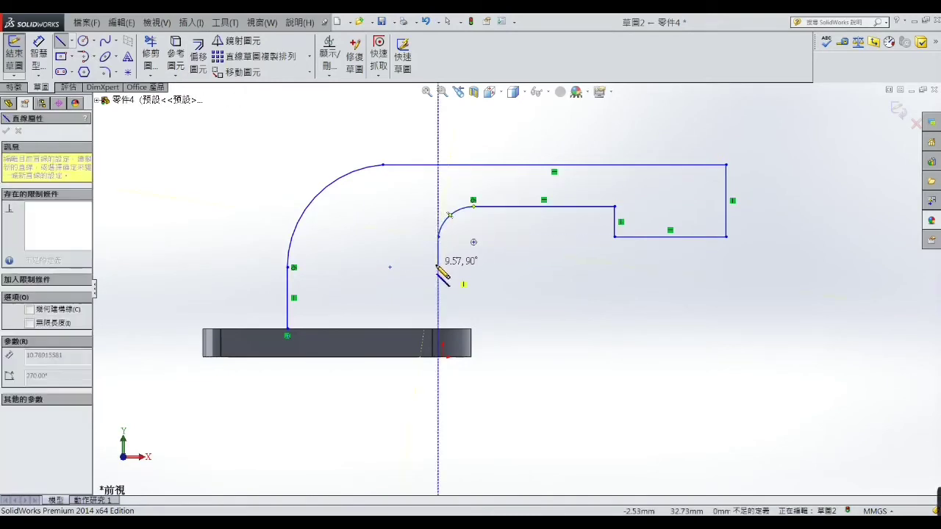
click(438, 328)
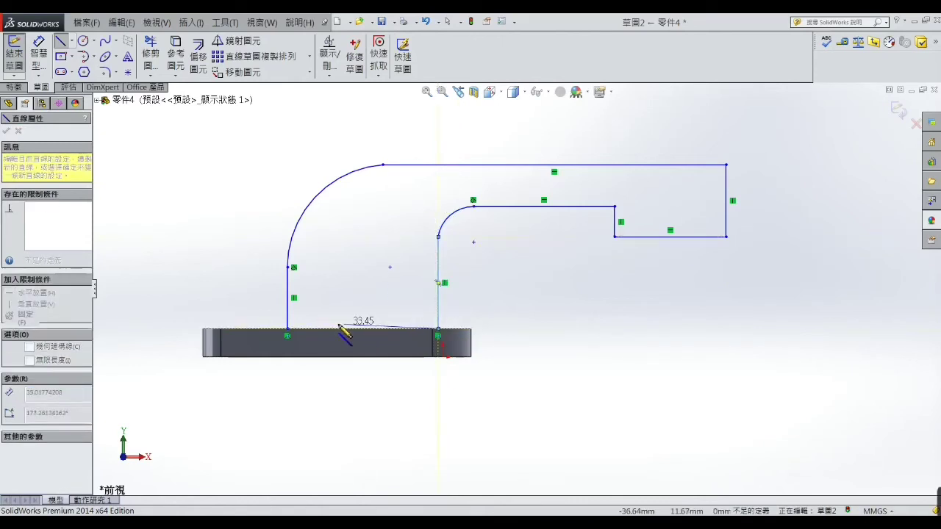
click(287, 329)
right_click(287, 328)
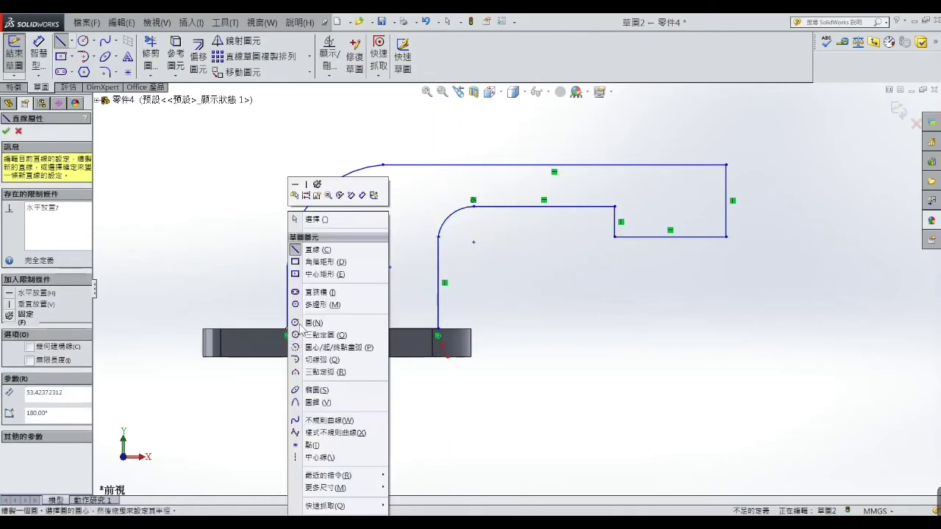
click(310, 219)
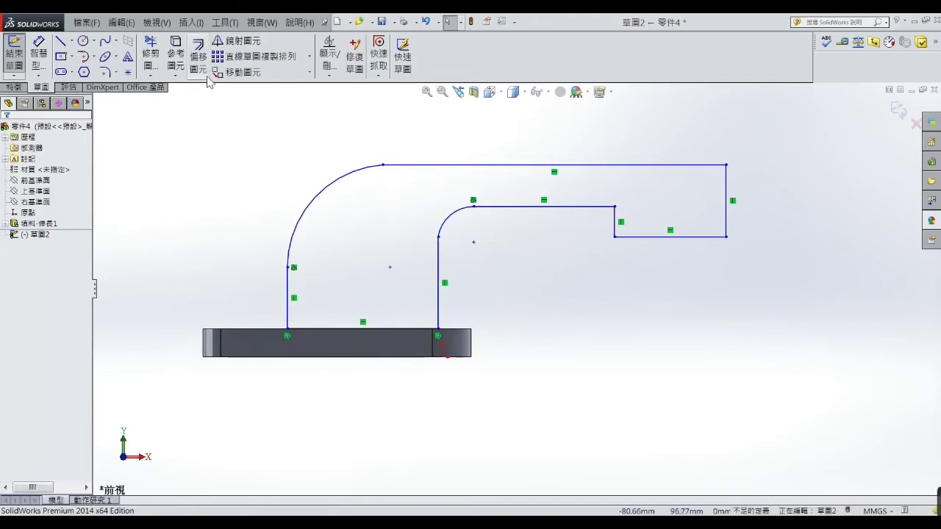
Switch the display style to Hidden Lines Visible
click(157, 22)
mouse_move(264, 83)
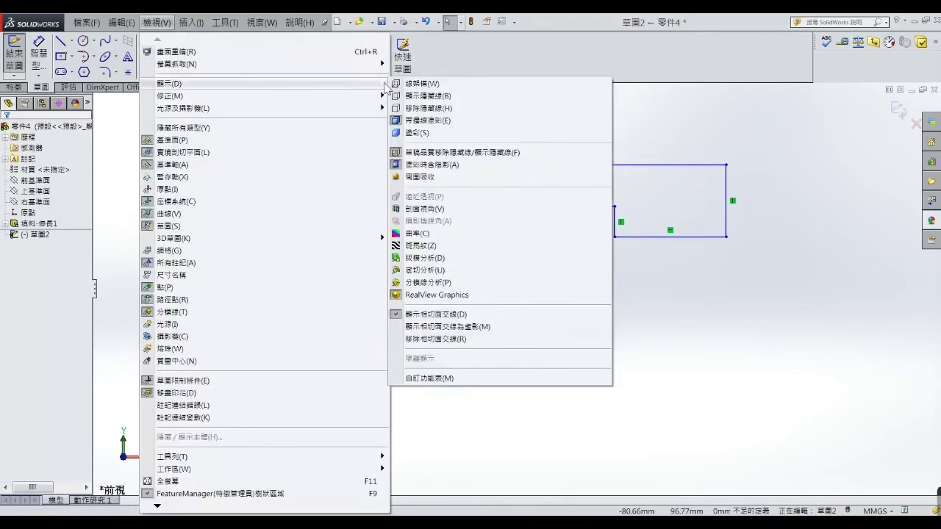
click(425, 96)
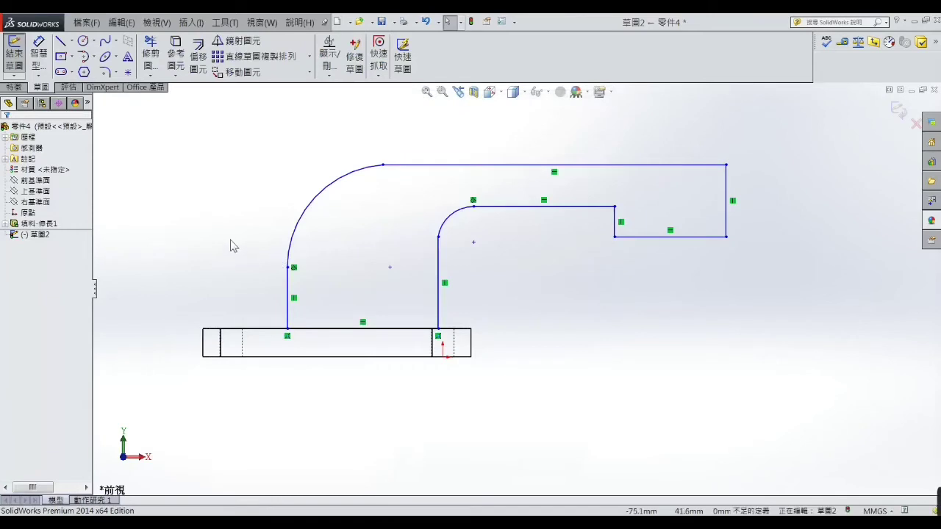
scroll(447, 349, down, 3)
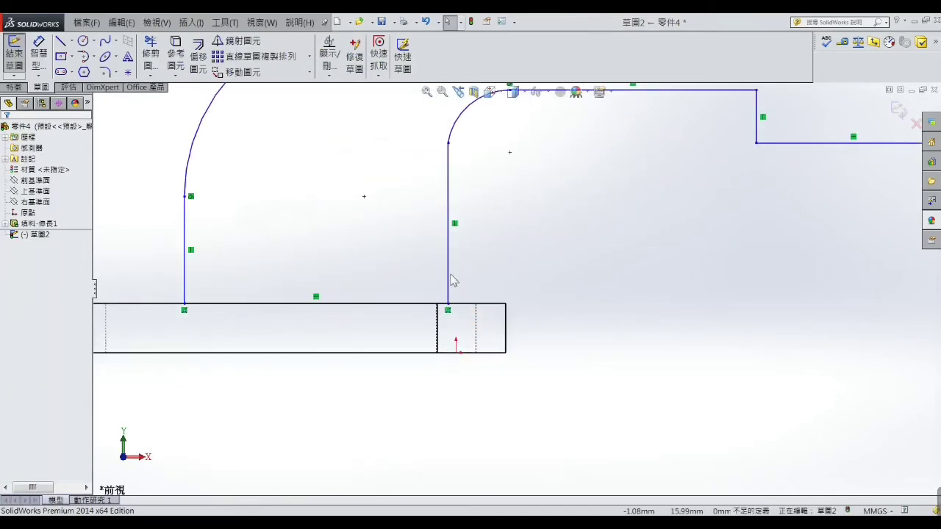
Make the inner vertical line coincident with the origin
click(449, 285)
ctrl+click(456, 352)
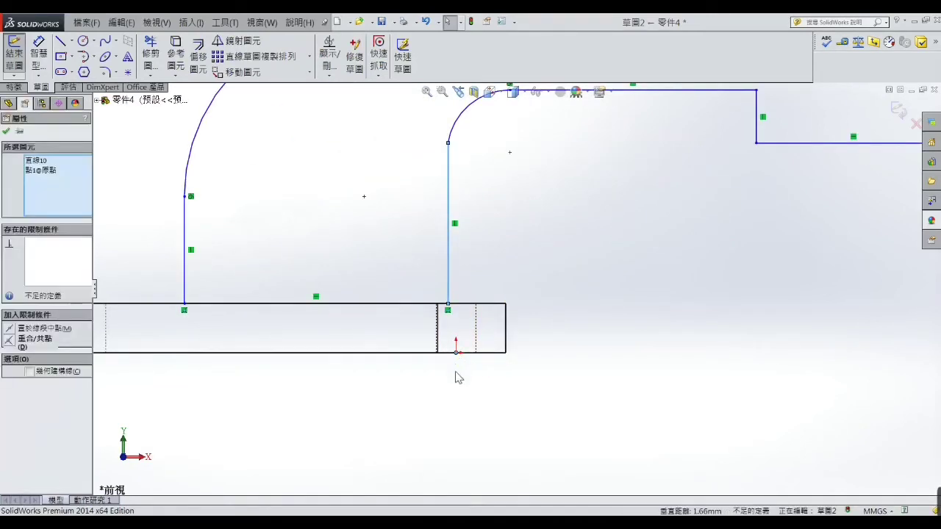
click(9, 340)
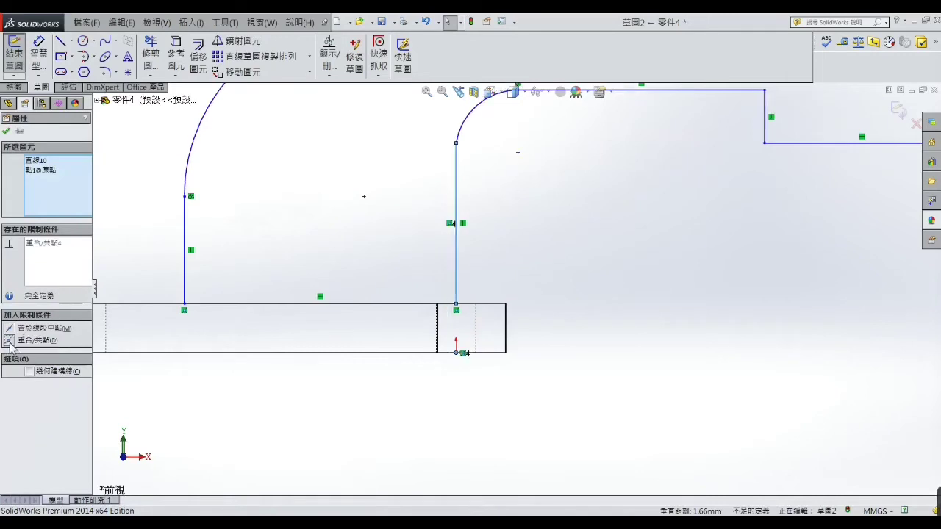
click(290, 418)
scroll(315, 269, up, 2)
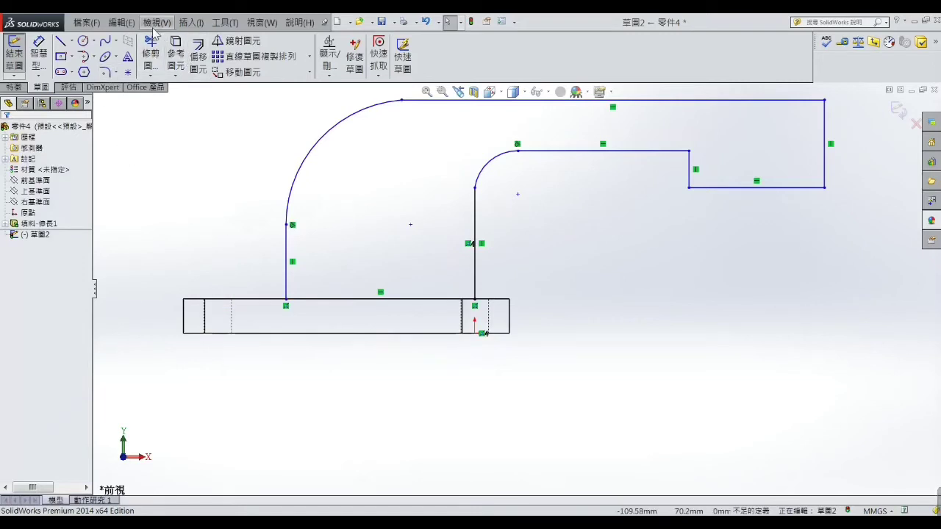
Turn on Temporary Axes in the view
click(156, 22)
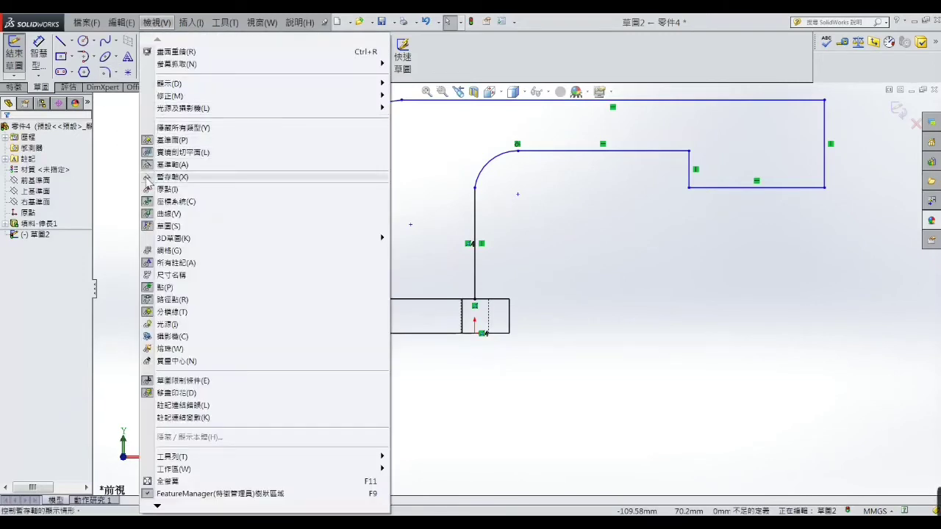
click(146, 179)
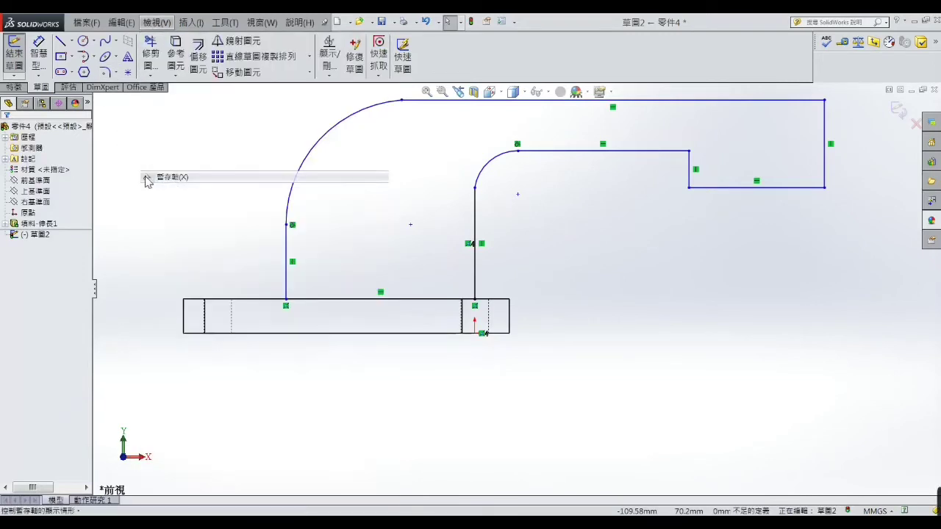
click(39, 51)
Dimension the hole axis to the outer leg at 20 mm and the large arc at R50
click(218, 315)
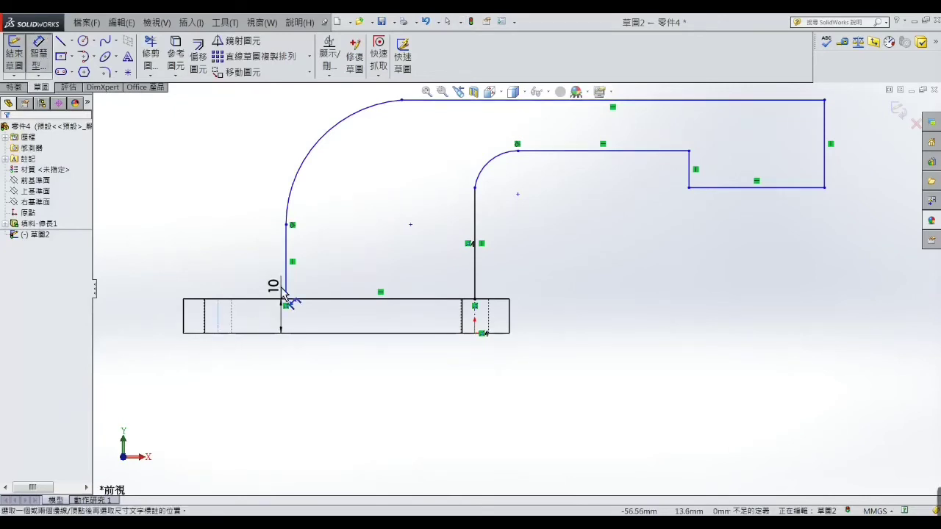
click(286, 303)
click(259, 280)
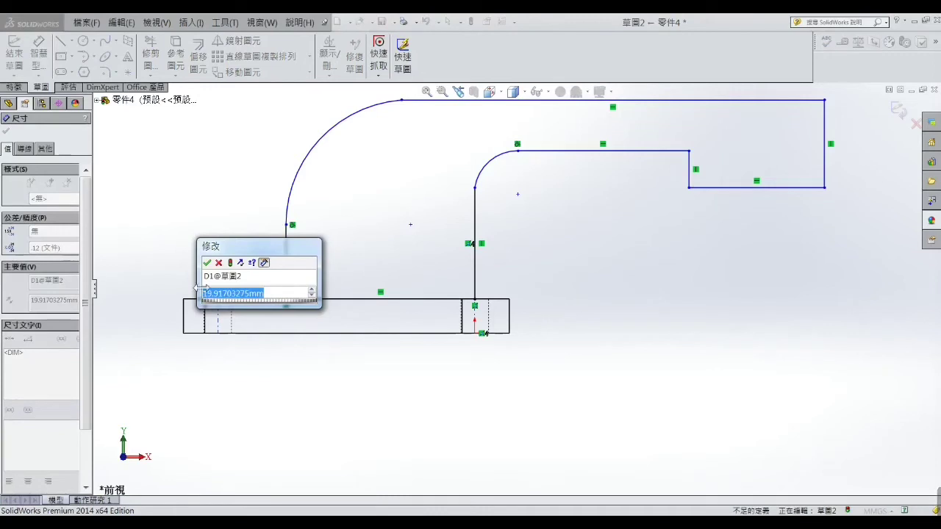
text(20)
key(Return)
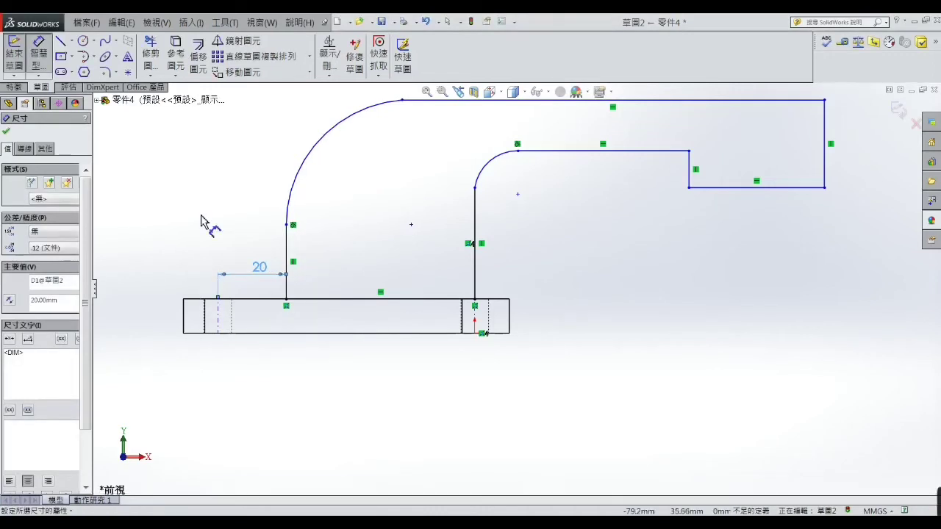
click(329, 140)
click(345, 162)
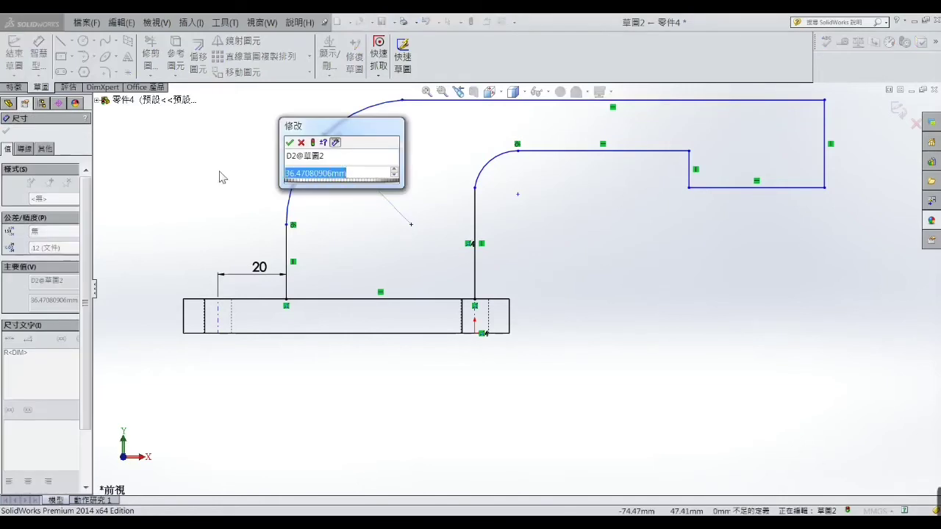
text(50)
key(Return)
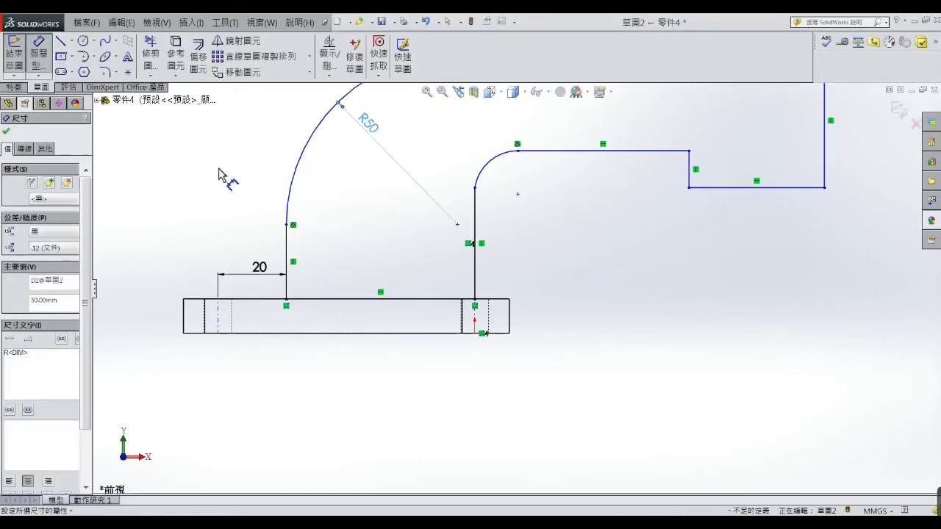
key(Escape)
Set the outer vertical leg's length to 22 mm
click(286, 254)
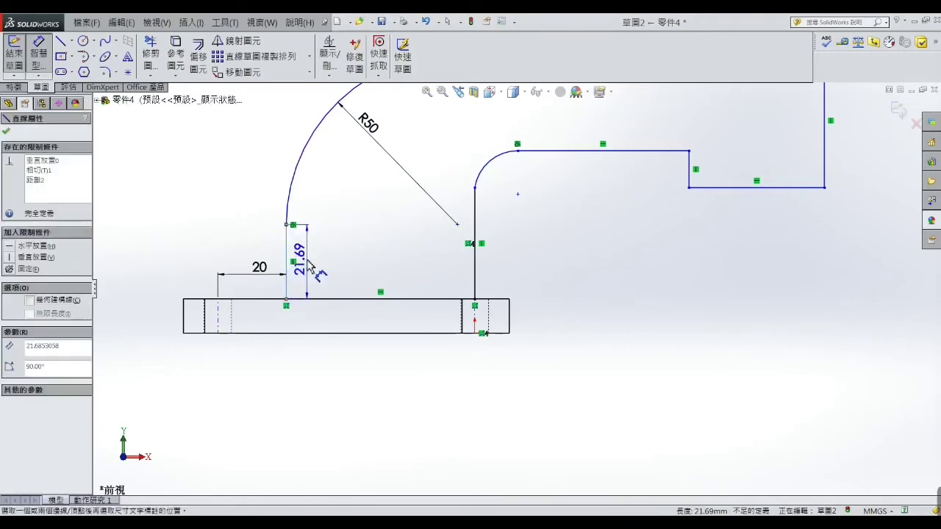
click(300, 261)
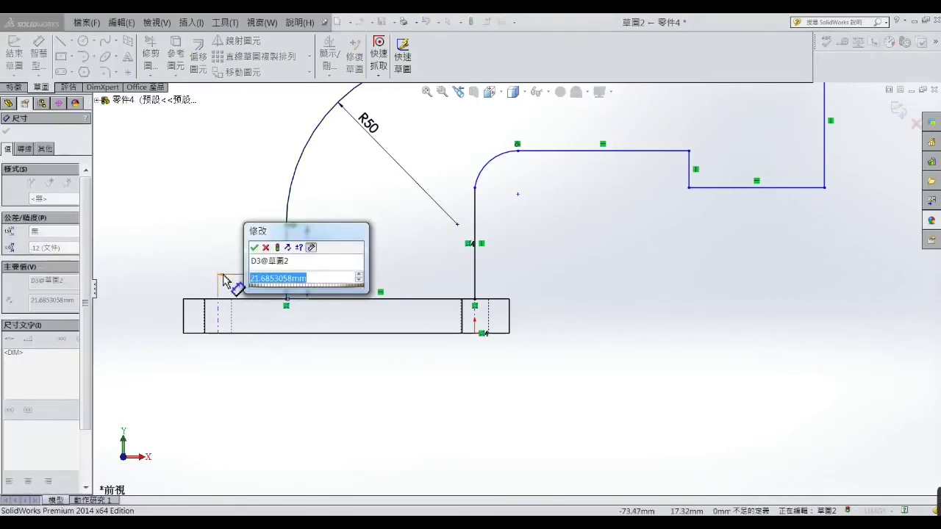
text(22)
key(Return)
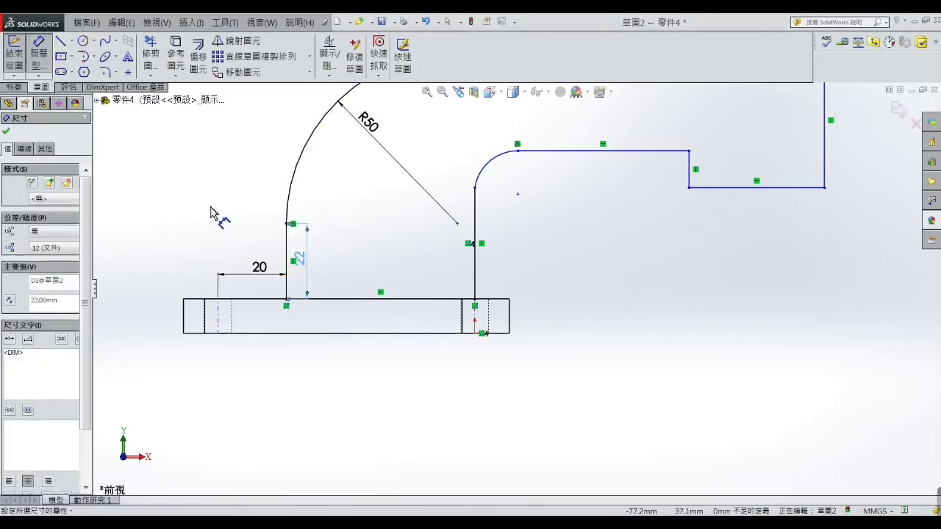
click(216, 214)
scroll(309, 199, up, 2)
scroll(512, 189, down, 2)
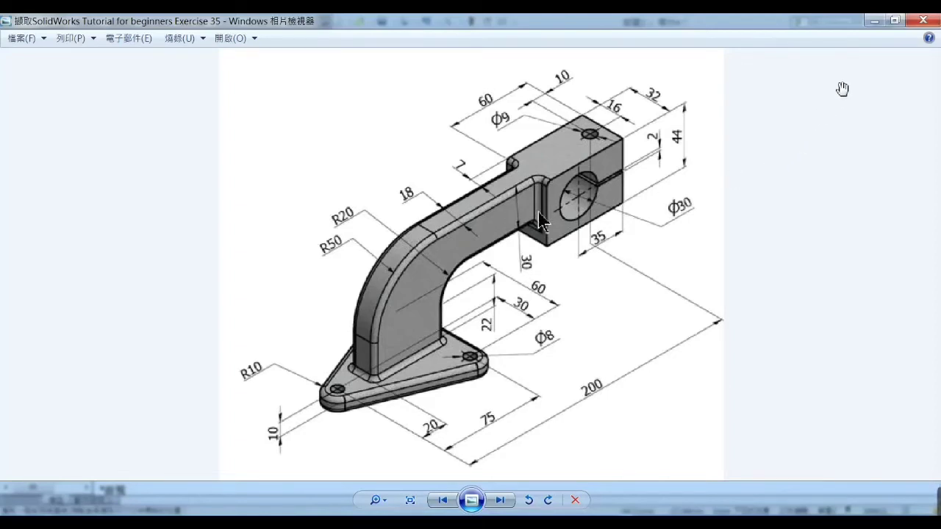
click(875, 22)
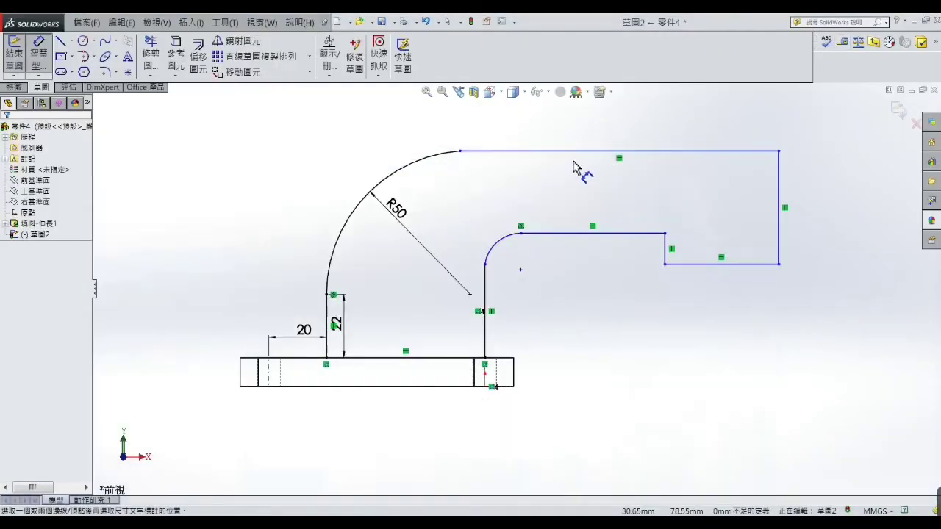
Dimension the top-to-inner-edge gap at 30 mm and the small corner arc at R20
click(579, 158)
click(571, 234)
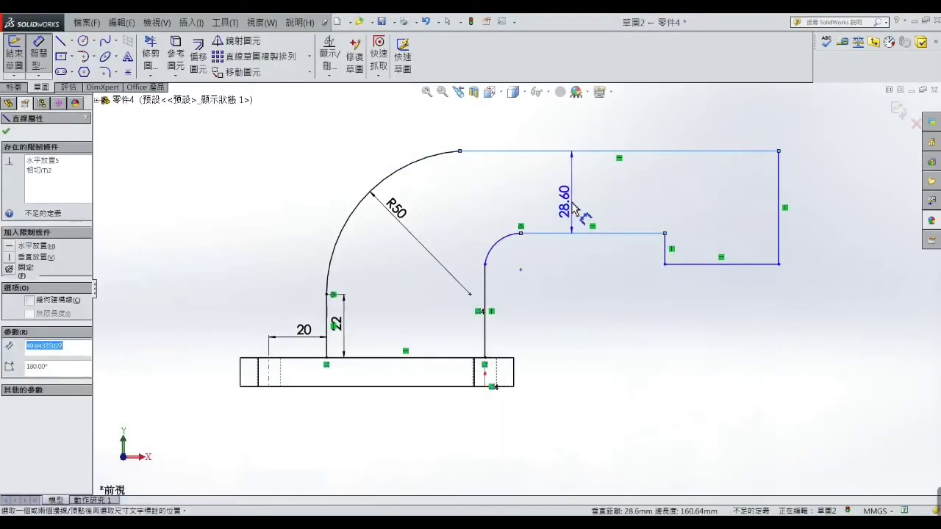
click(572, 208)
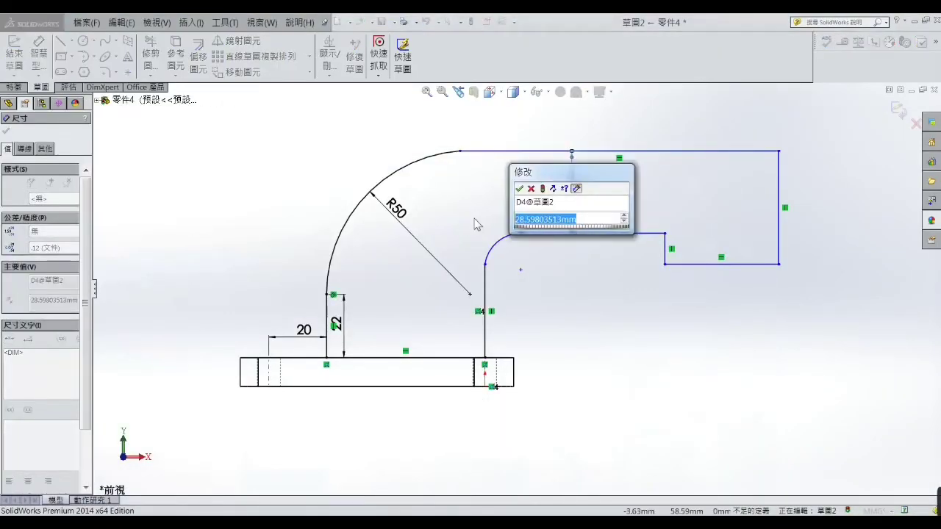
text(30)
key(Return)
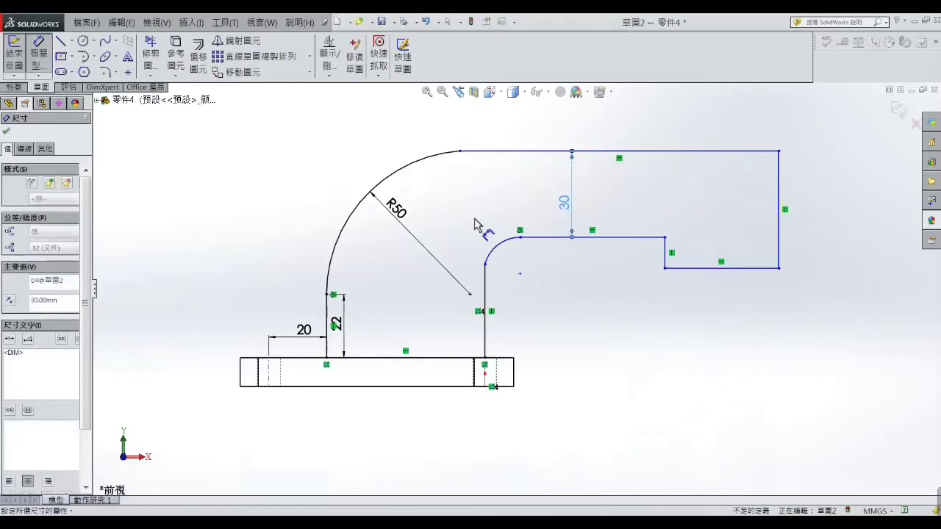
click(492, 258)
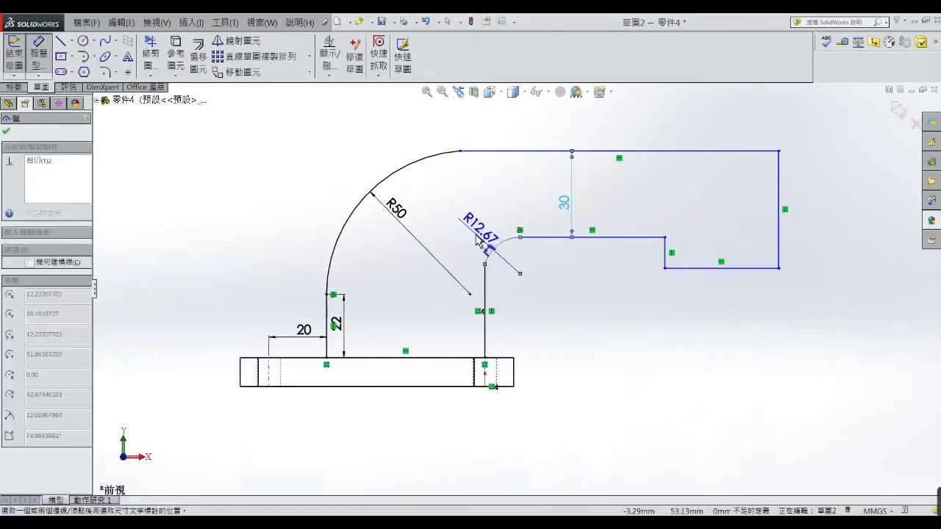
click(441, 217)
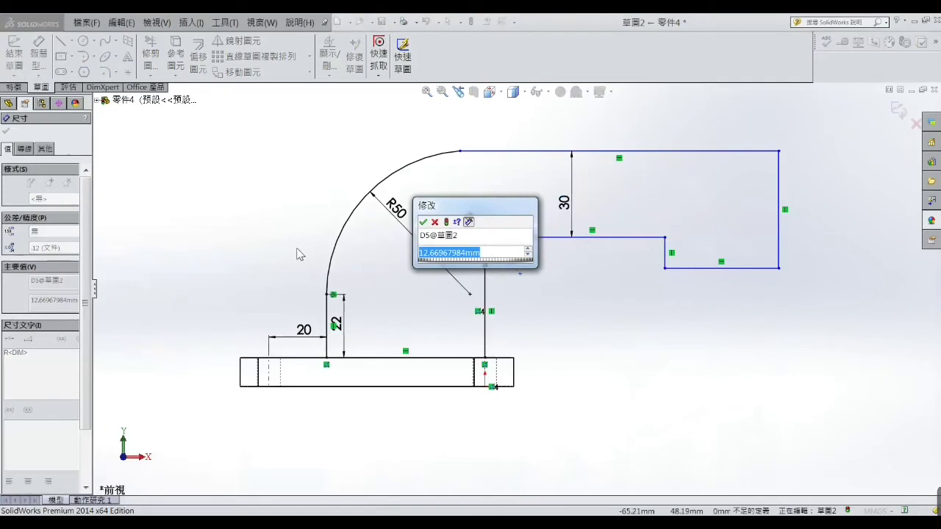
text(20)
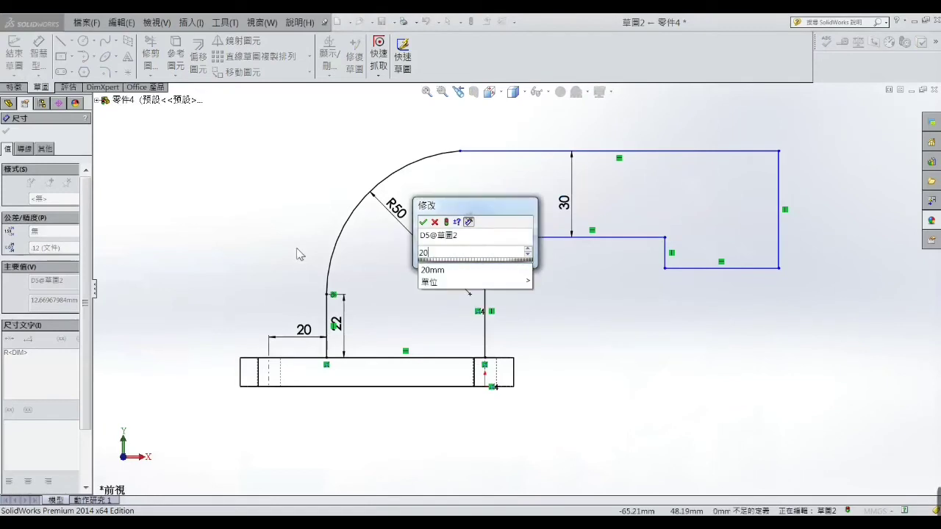
key(Return)
right_click(292, 197)
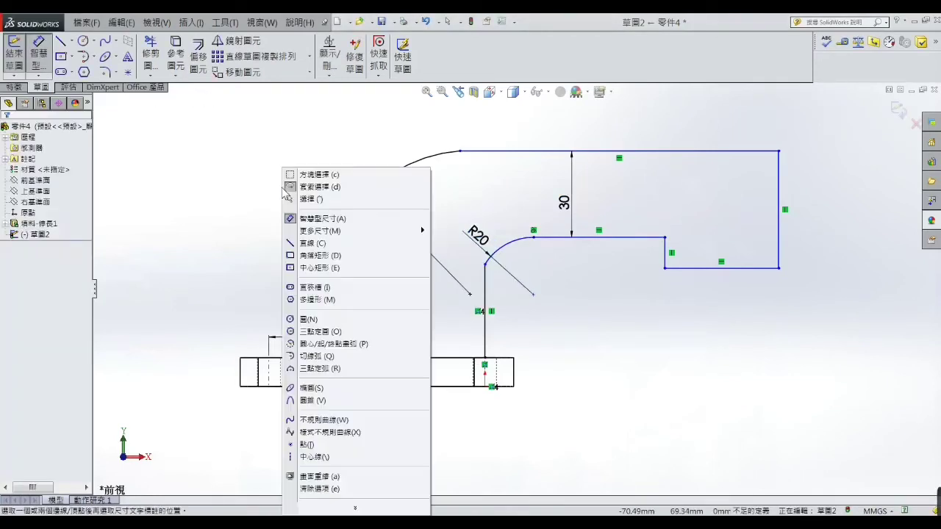
click(298, 199)
Make the R20 arc tangent to the inner vertical line
click(485, 281)
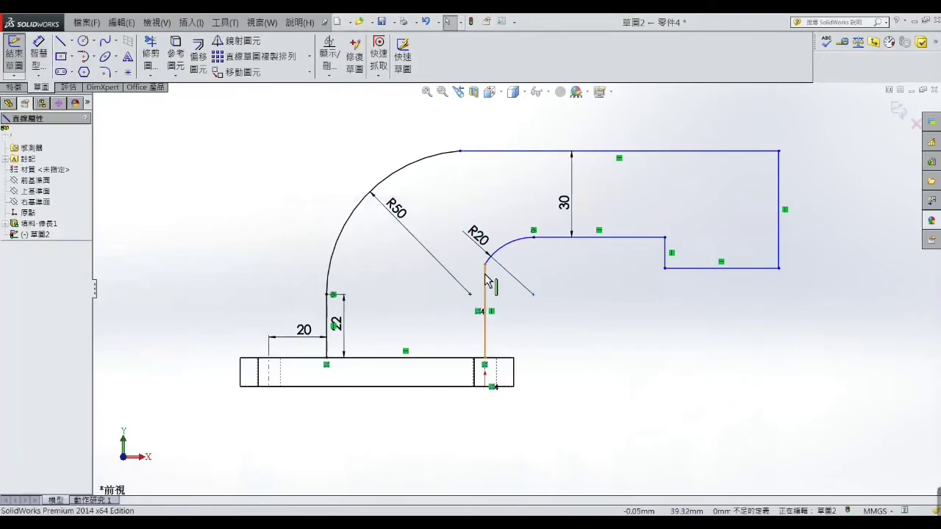
ctrl+click(488, 262)
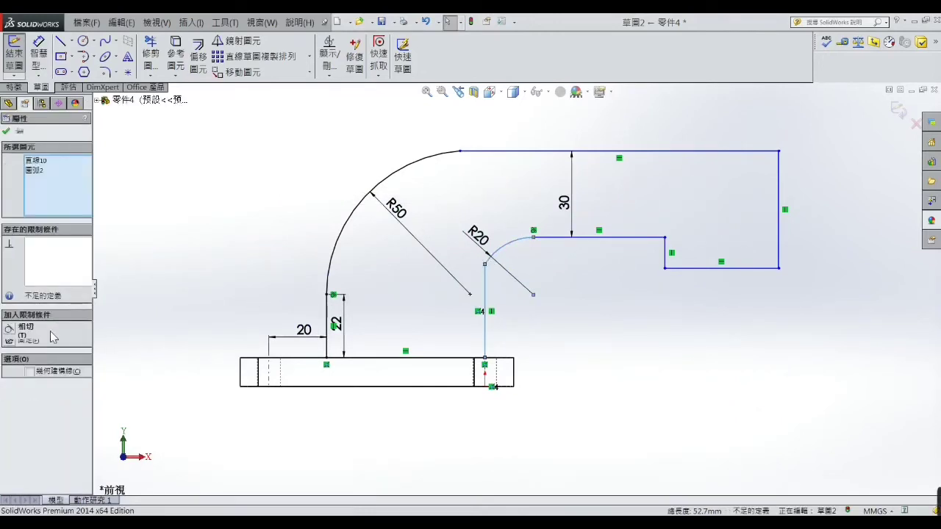
click(10, 330)
click(180, 262)
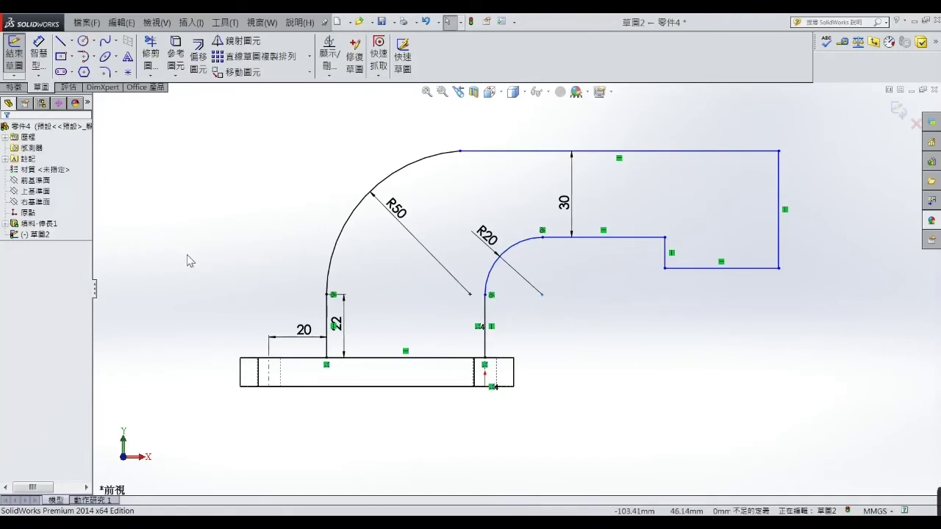
Dimension the right block's bottom line to 60 mm and right vertical line to 44 mm
click(36, 66)
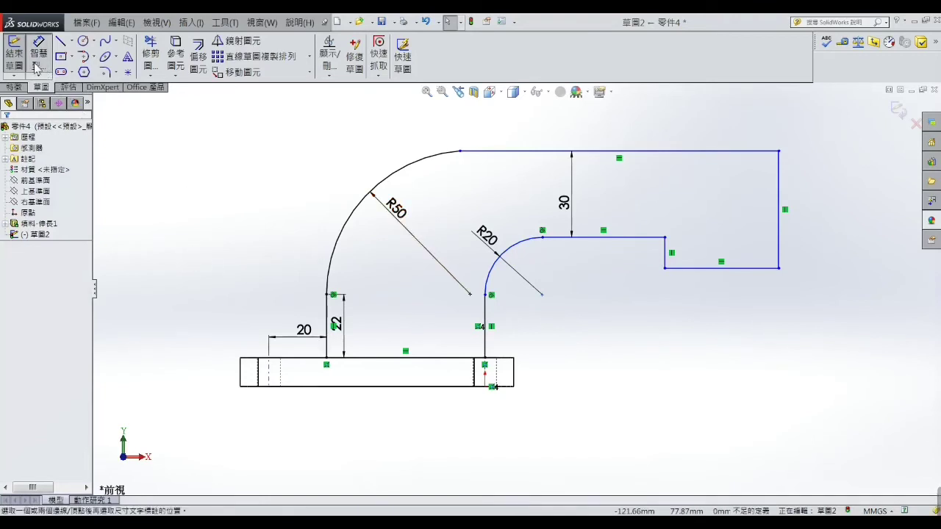
click(719, 269)
click(721, 340)
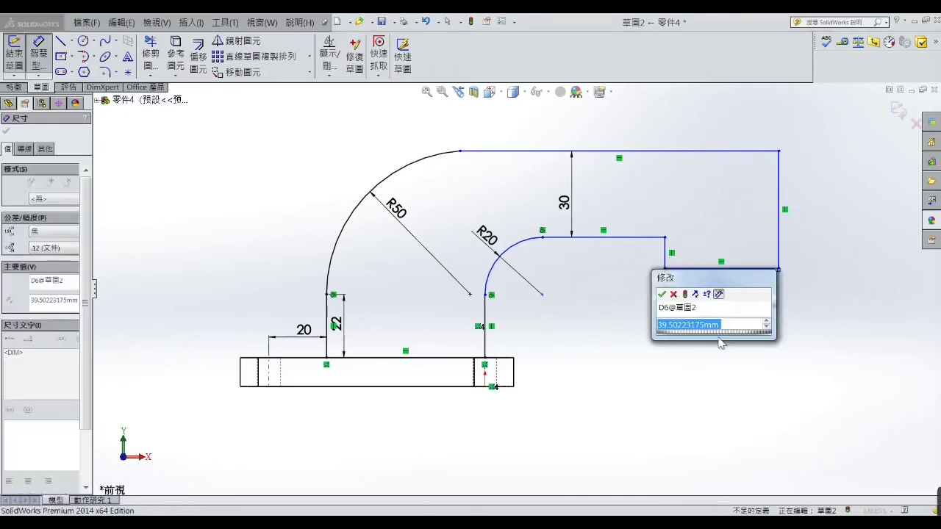
text(60)
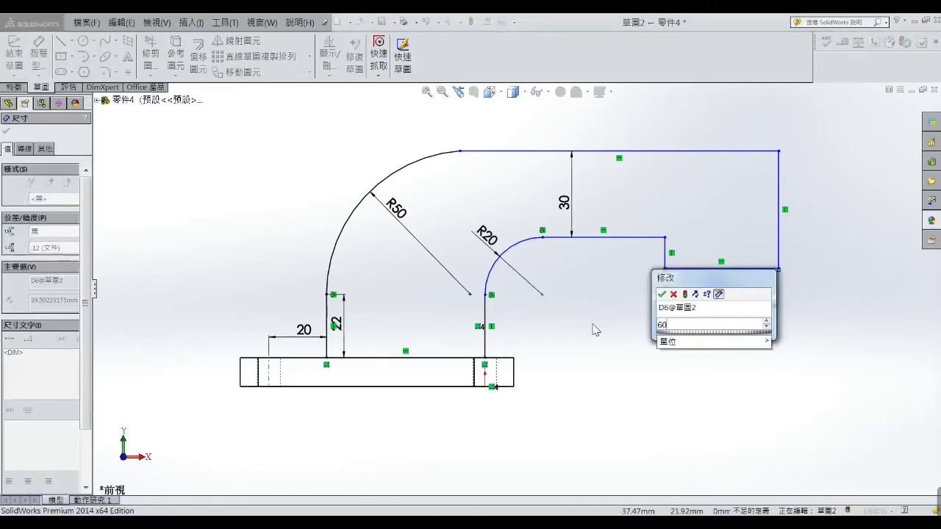
key(Return)
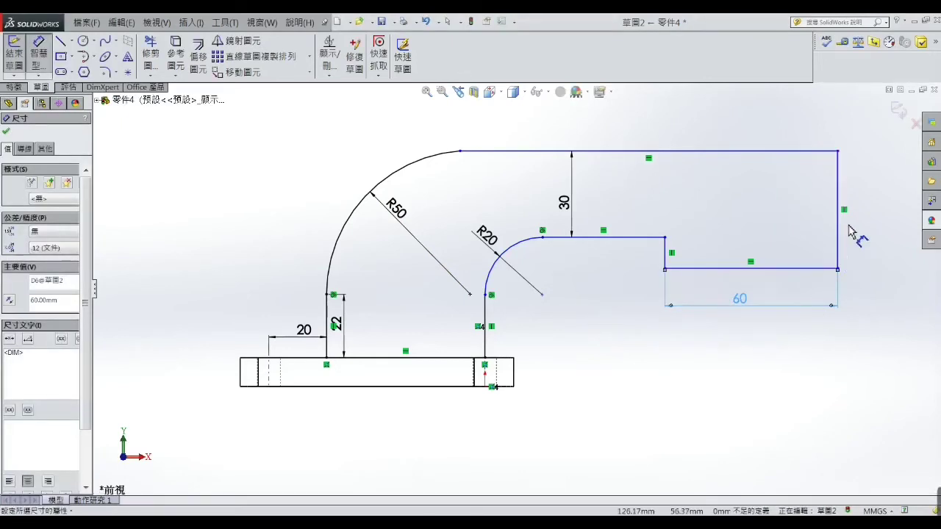
click(844, 230)
click(891, 234)
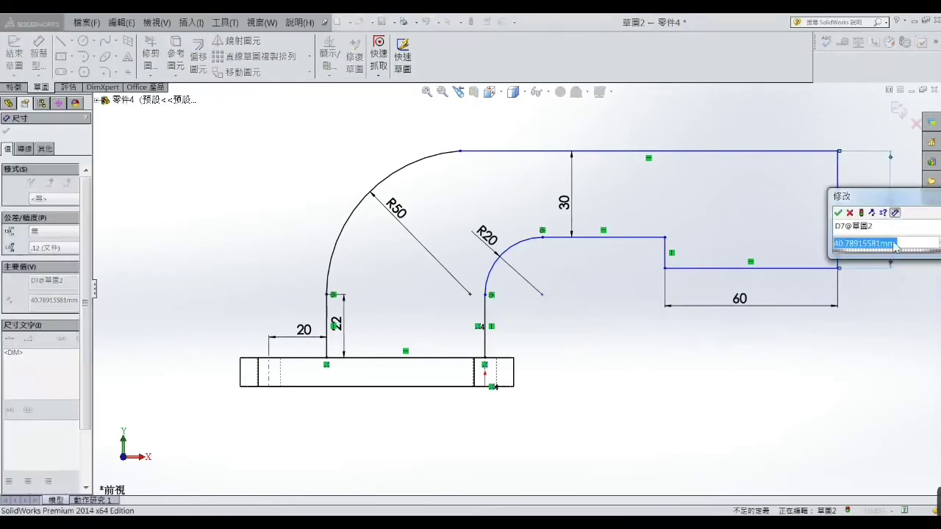
text(44)
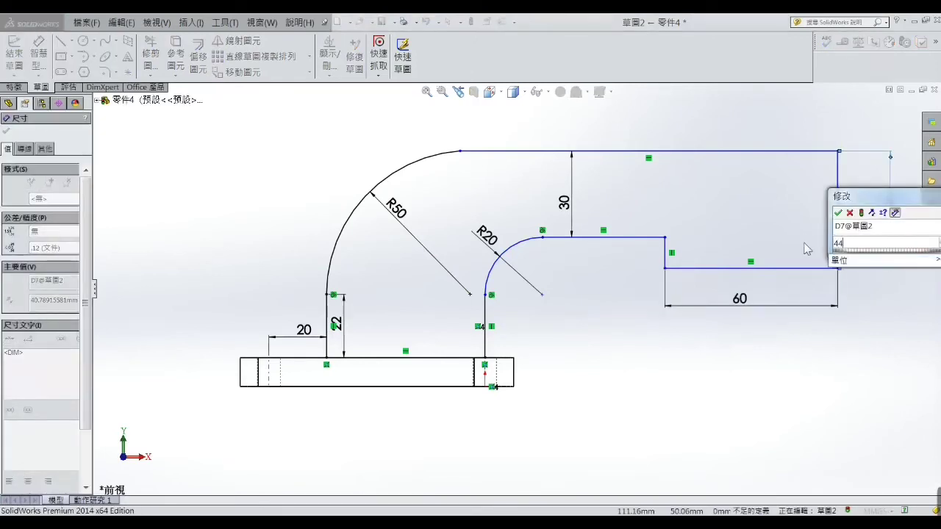
key(Return)
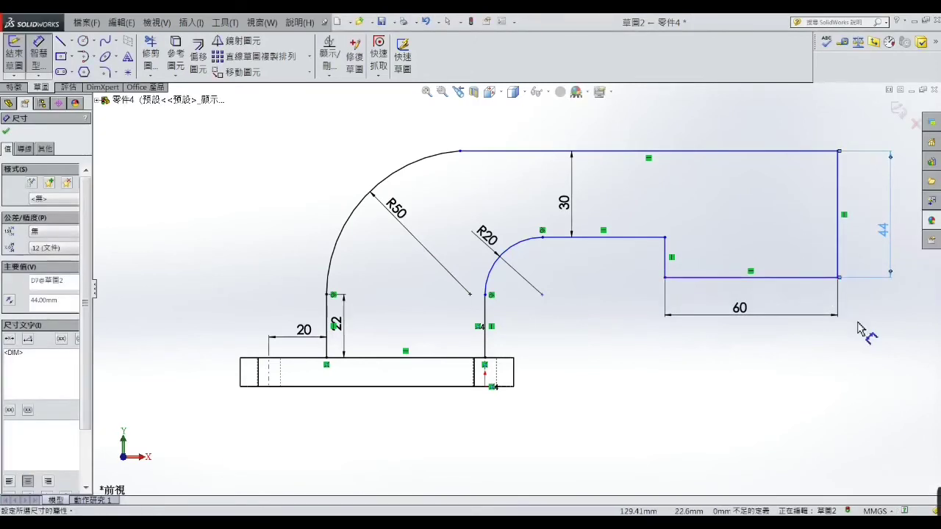
click(787, 386)
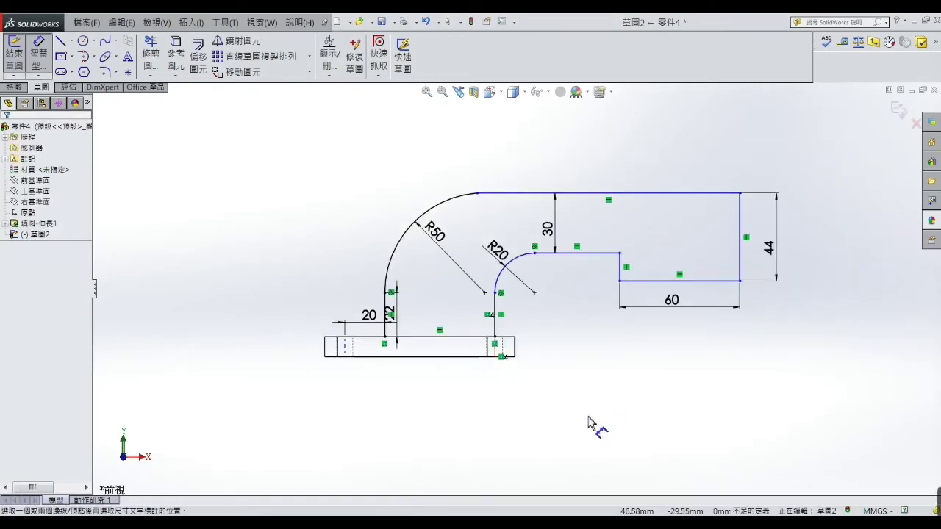
right_click(610, 143)
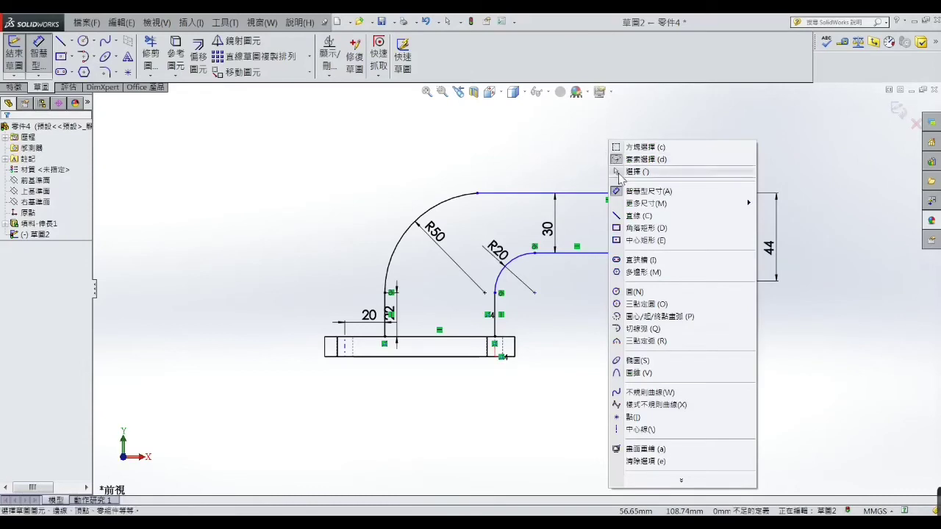
Sketch a circle centred inside the right-hand rectangle
click(618, 174)
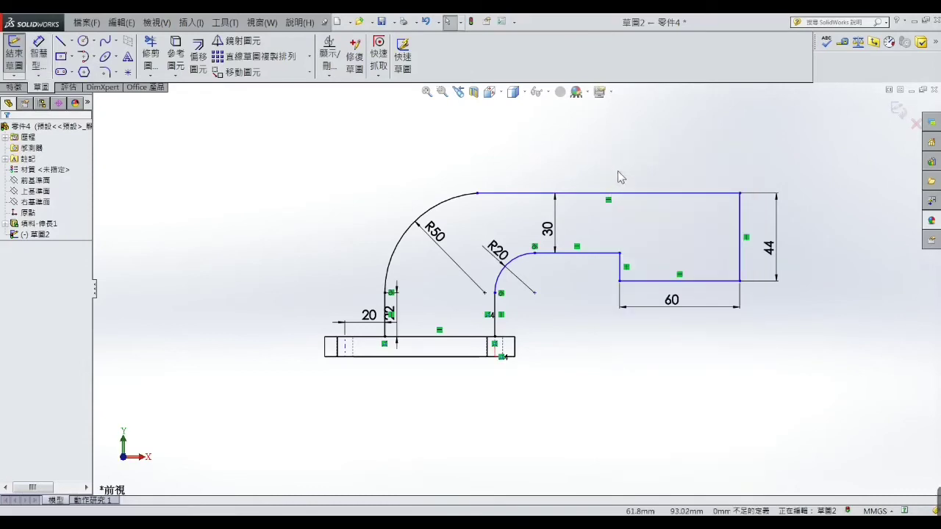
click(84, 43)
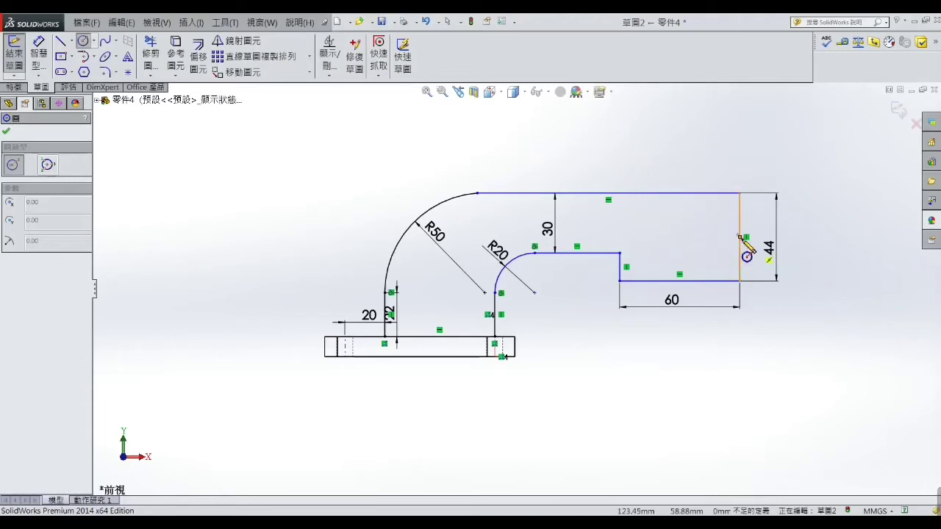
click(671, 253)
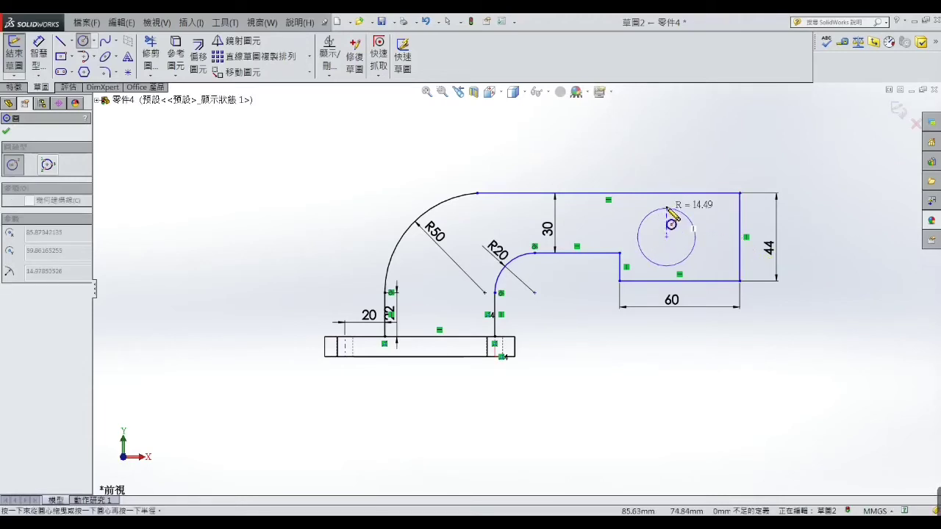
click(671, 208)
right_click(671, 206)
click(684, 206)
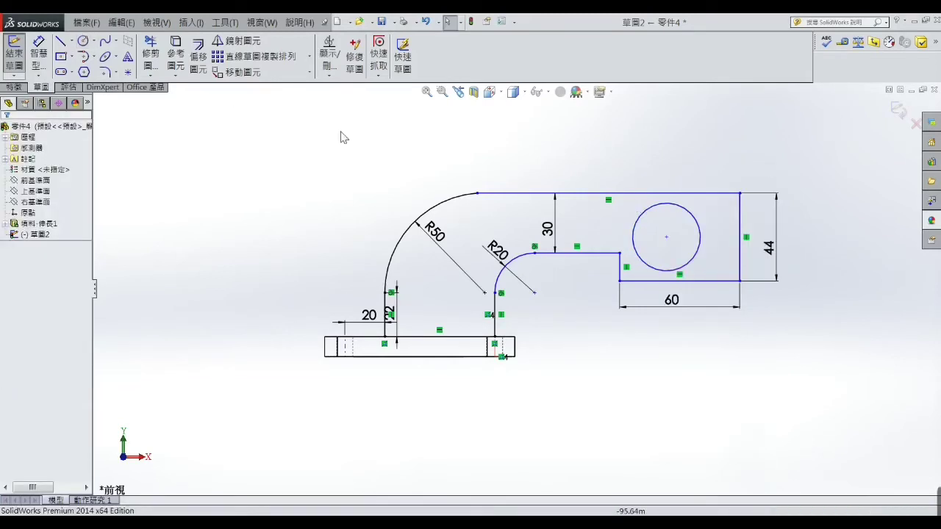
Dimension the circle's diameter to 30 mm
click(34, 63)
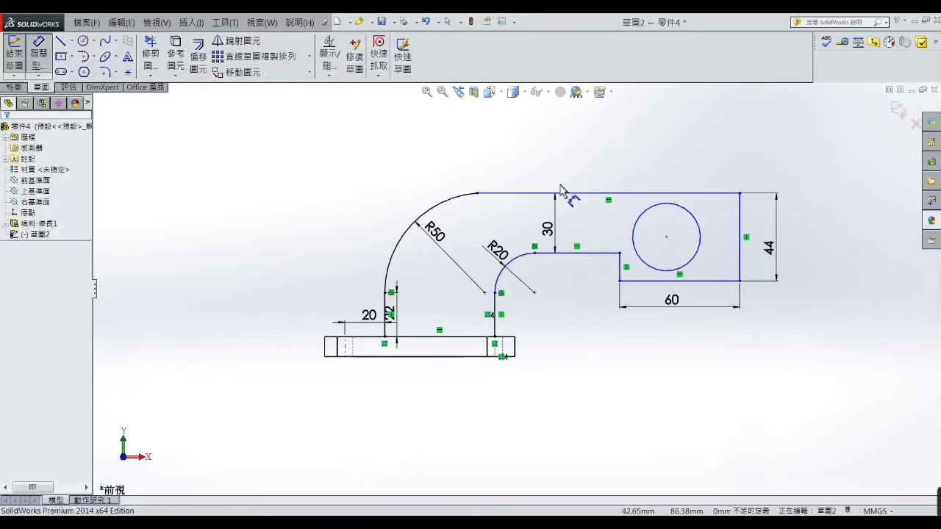
click(689, 218)
click(676, 232)
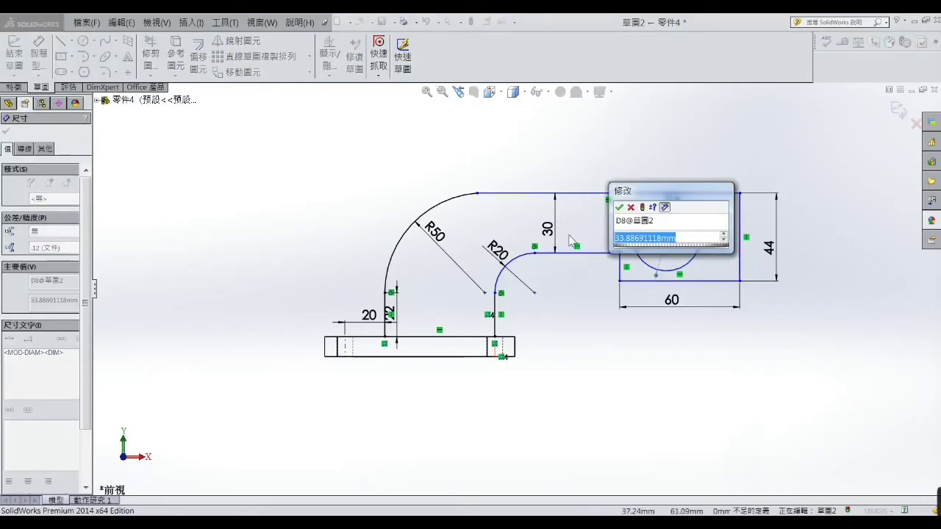
text(30)
key(Return)
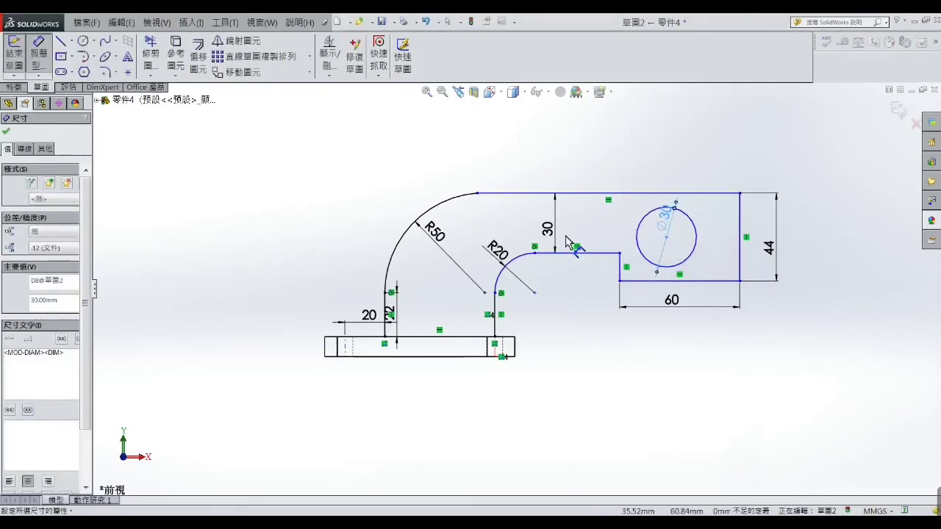
right_click(645, 149)
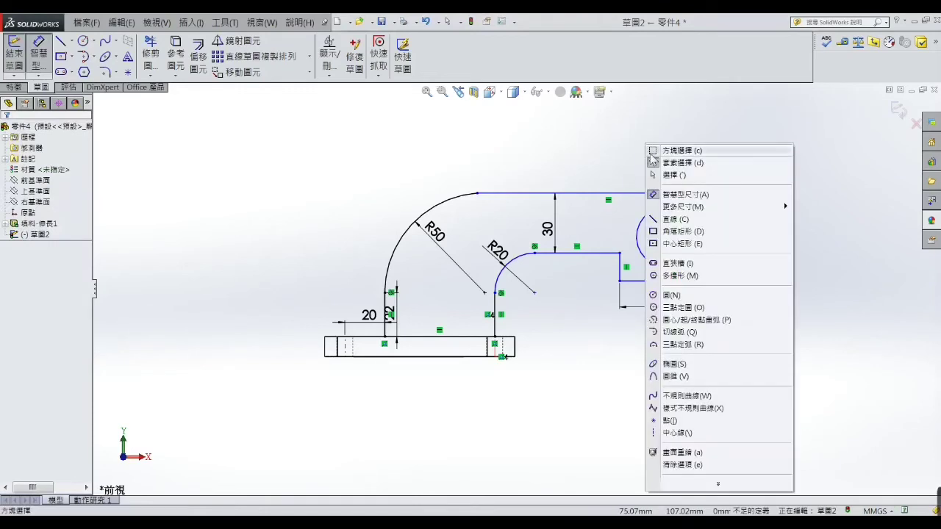
click(676, 143)
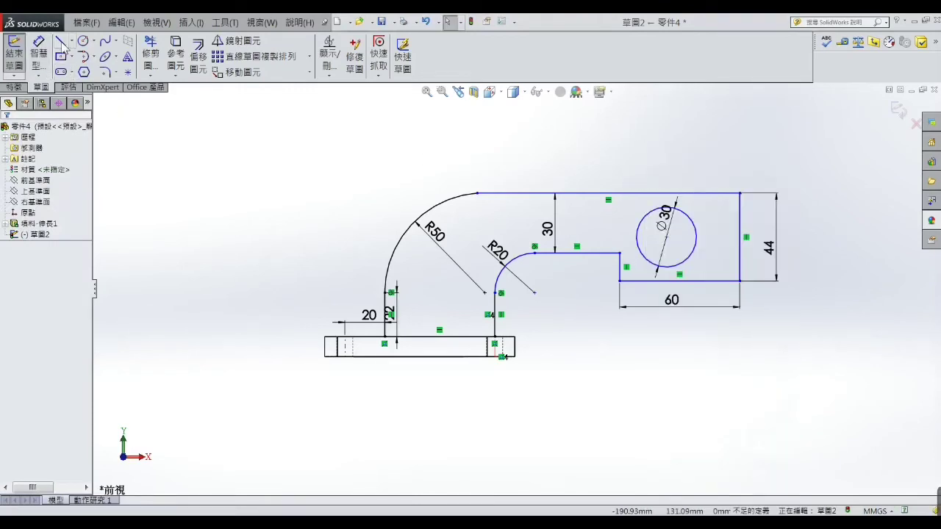
Draw a horizontal construction line from the circle's centre to the rectangle's right edge
click(60, 40)
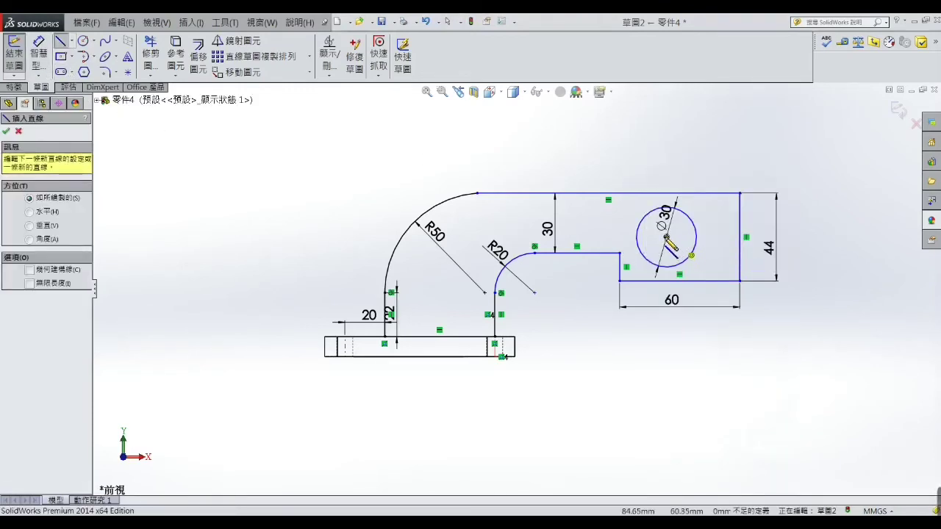
click(29, 271)
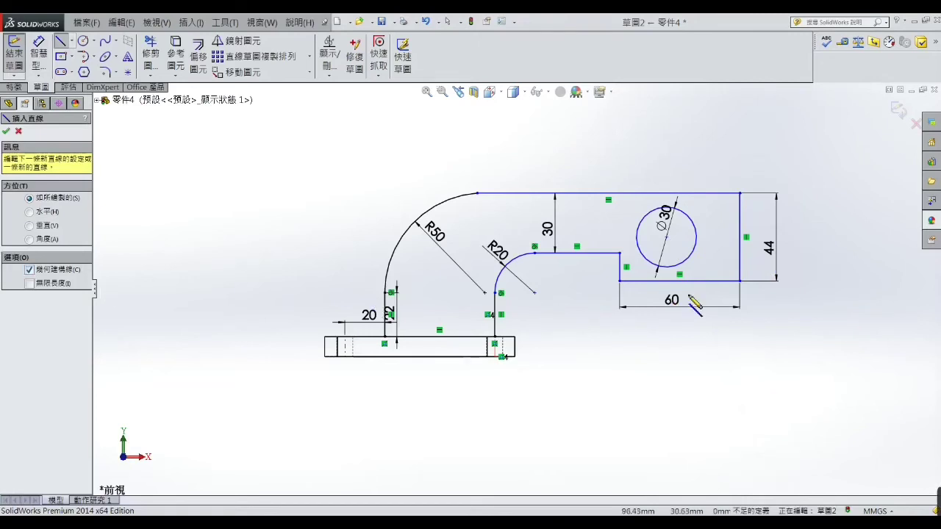
click(666, 237)
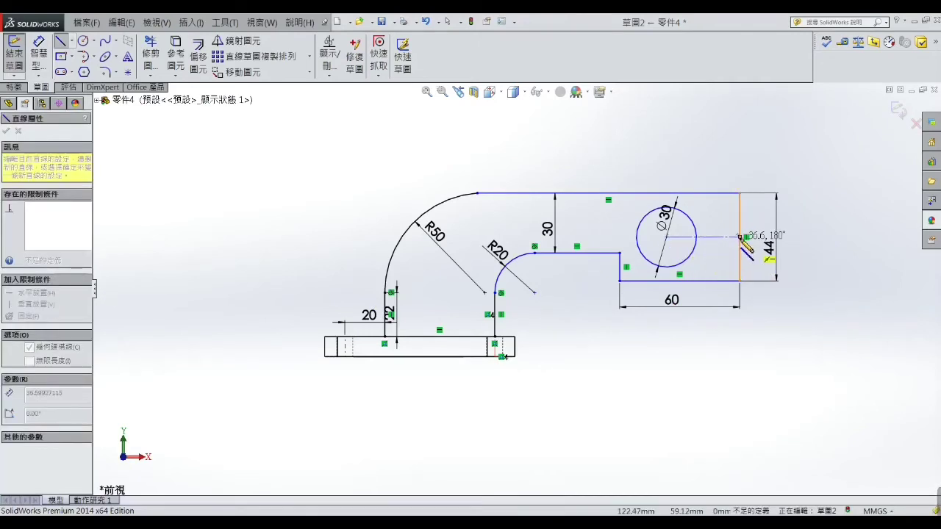
click(739, 236)
right_click(739, 237)
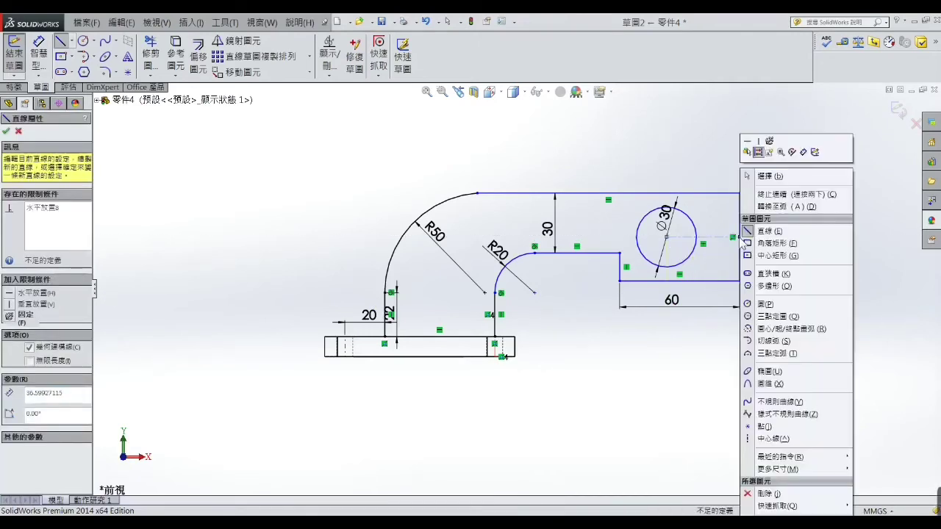
click(765, 176)
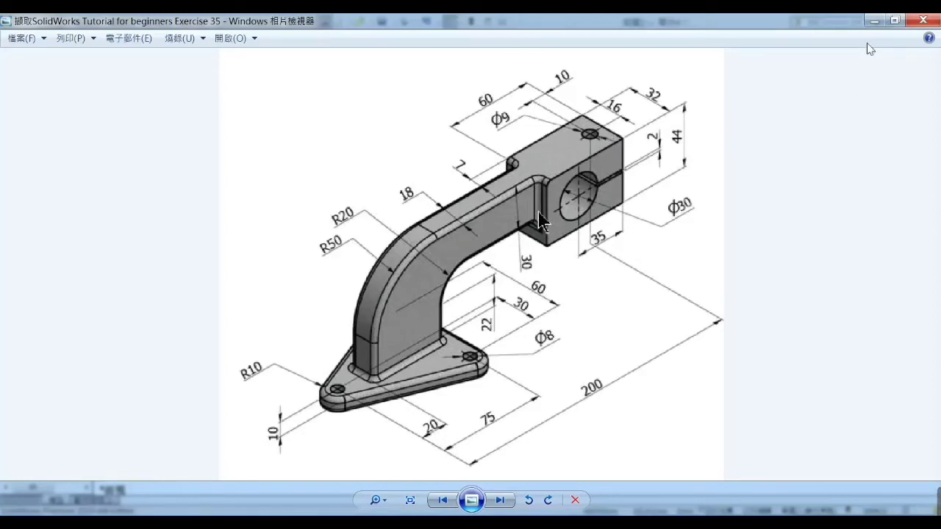
Close the Photo Viewer window showing the Exercise 35 drawing
click(874, 20)
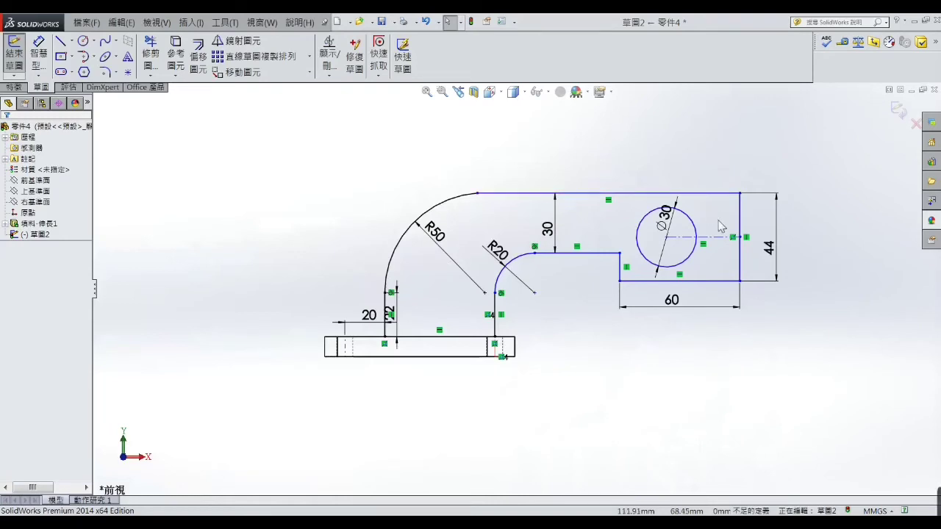
click(37, 75)
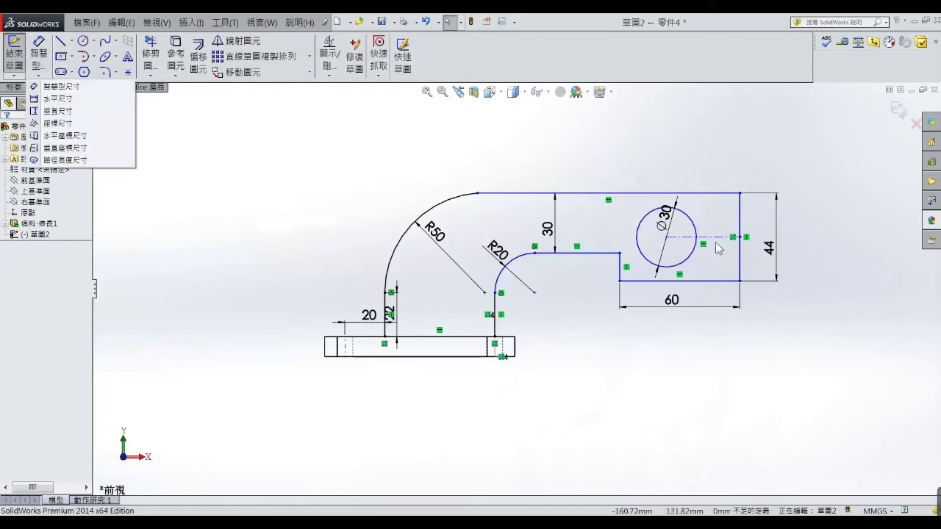
click(40, 87)
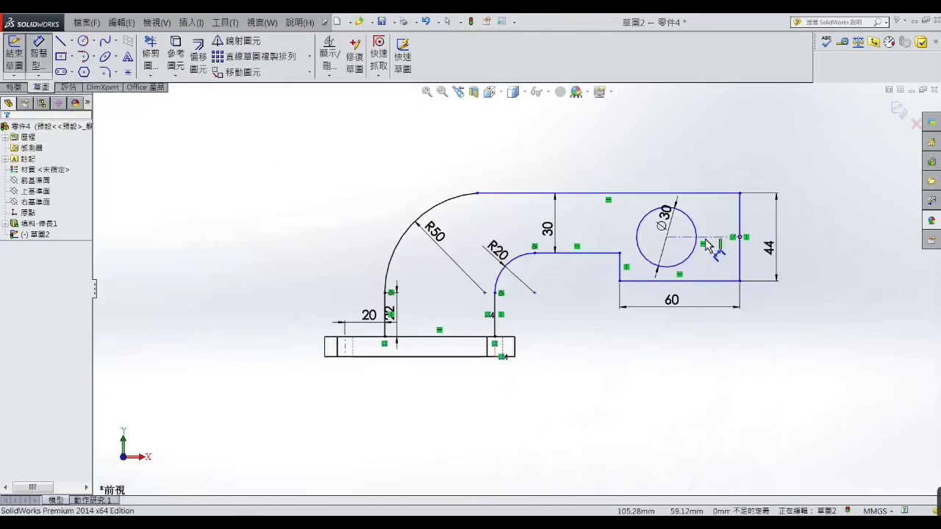
click(688, 257)
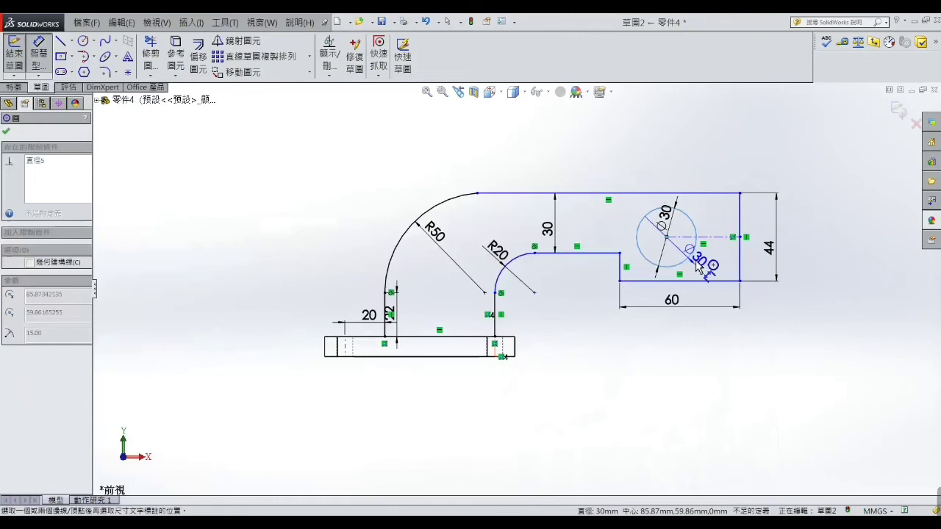
click(740, 239)
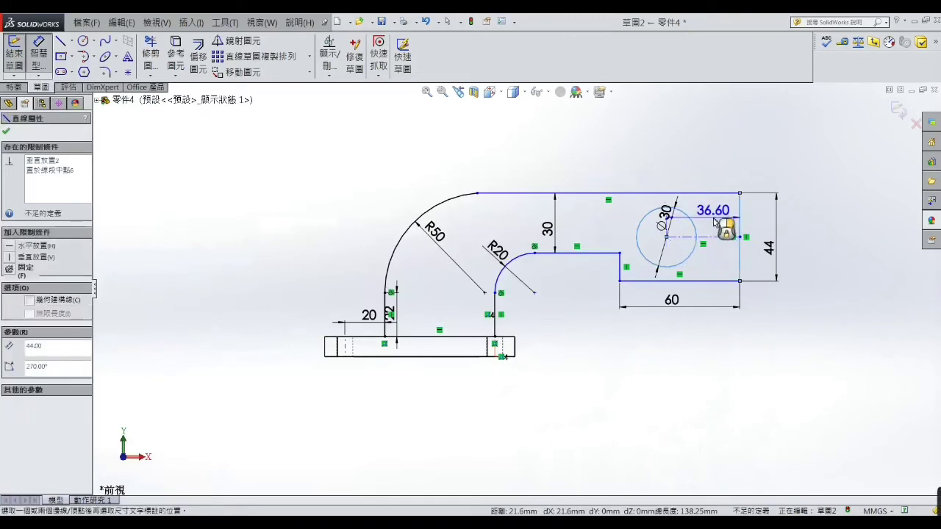
click(717, 165)
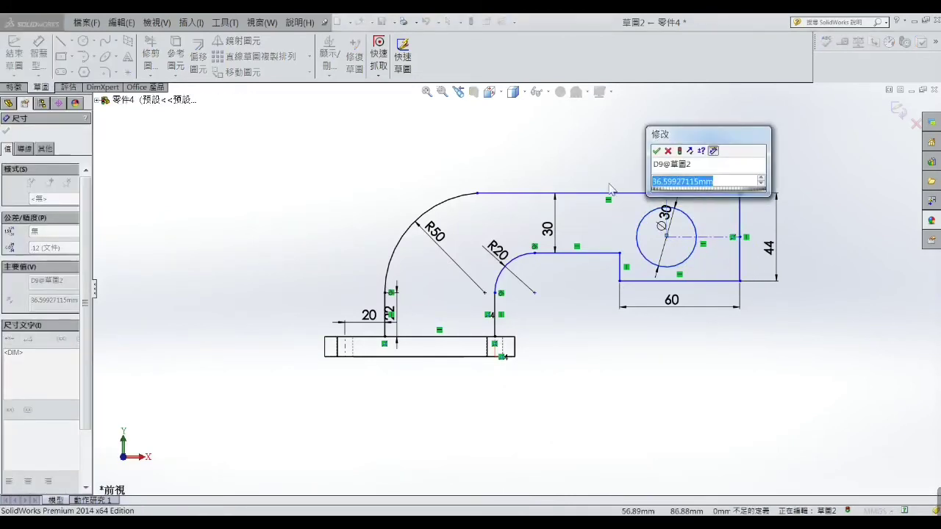
text(35)
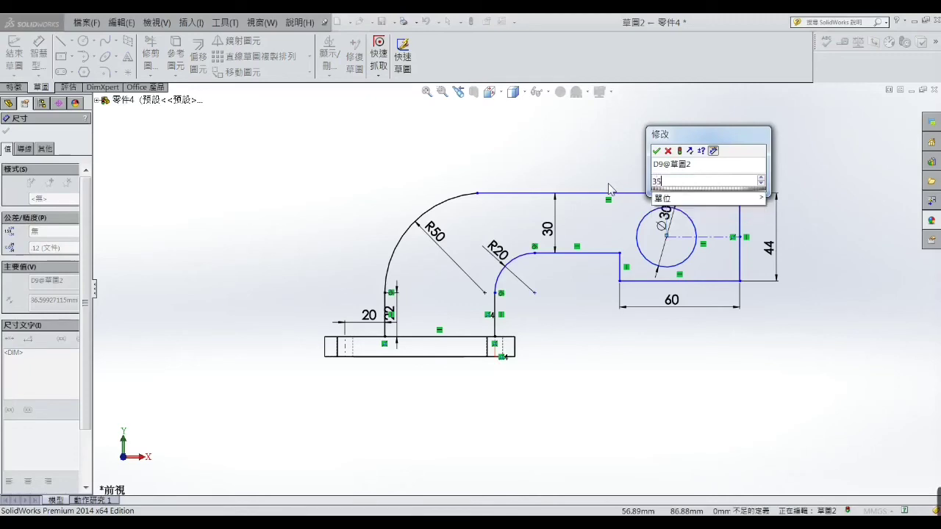
key(Return)
key(Escape)
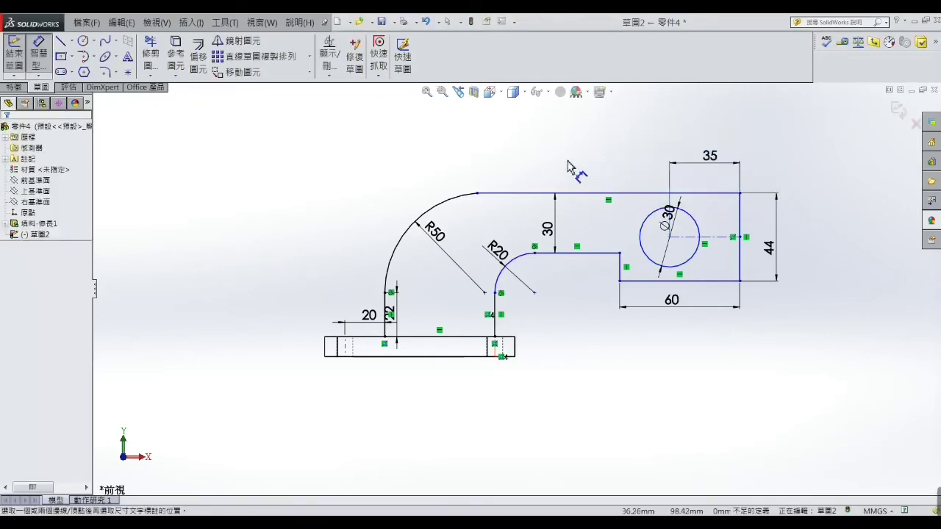
Dimension the overall length from the base's left end to the right edge as 210 mm
click(336, 347)
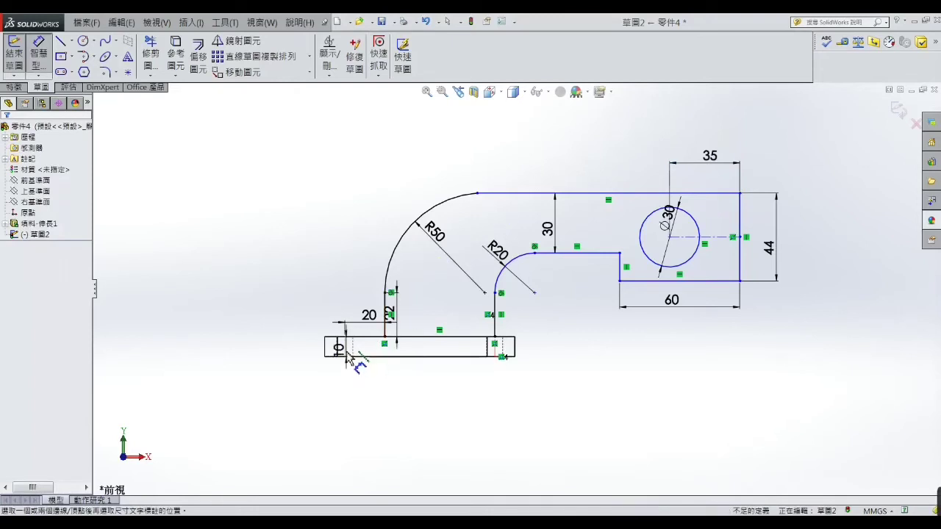
click(739, 269)
click(546, 410)
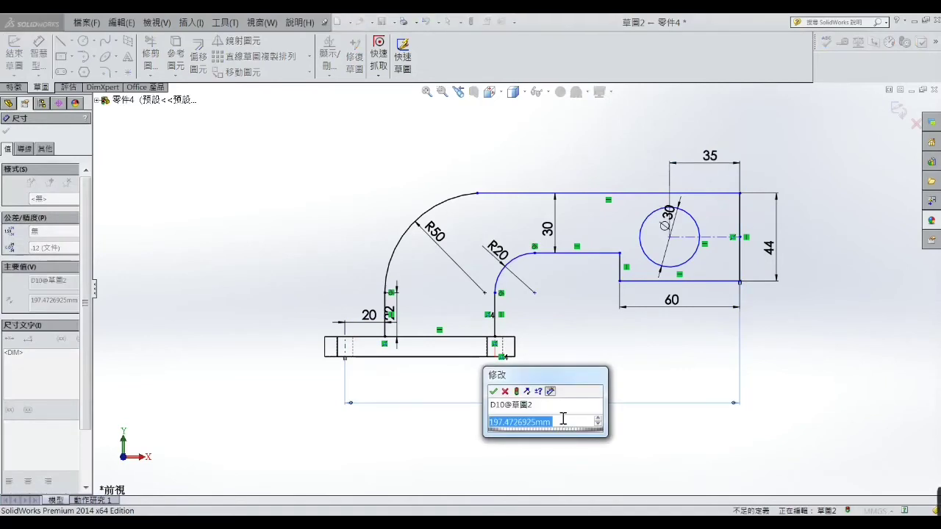
text(21)
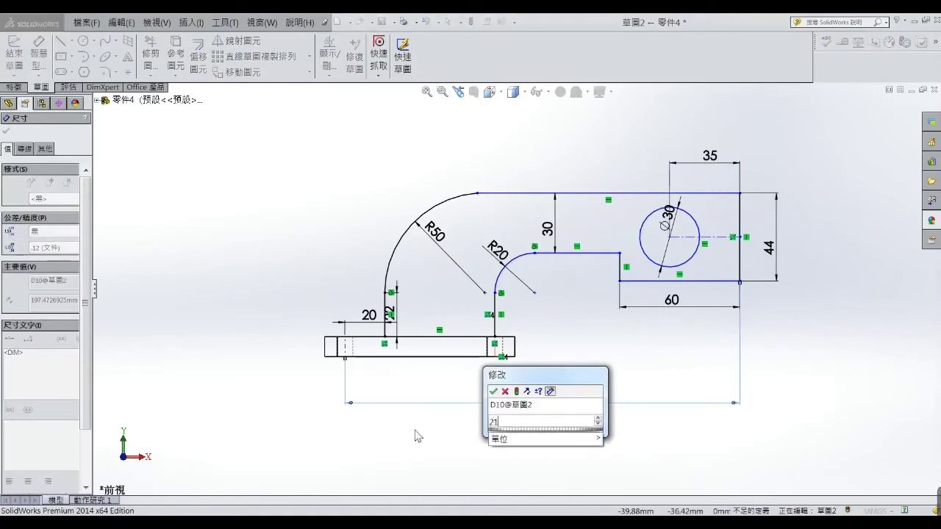
text(0)
key(Return)
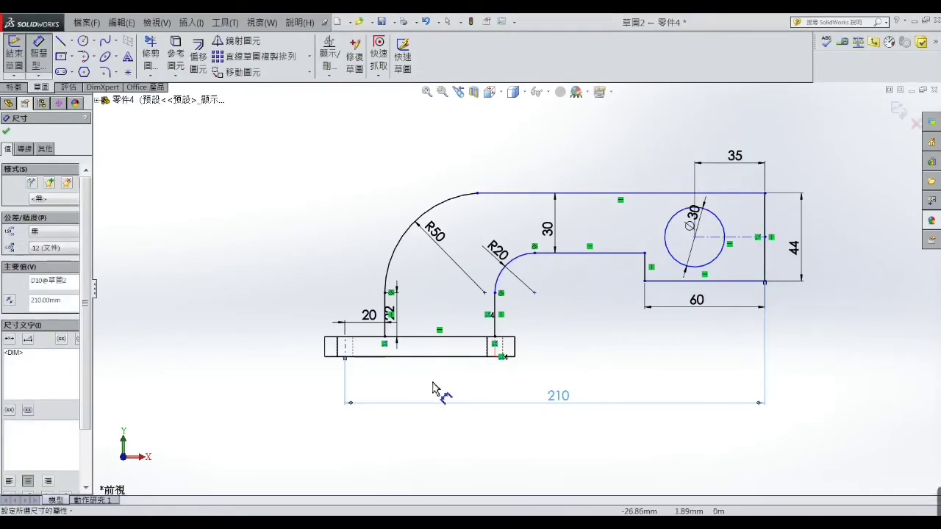
click(546, 143)
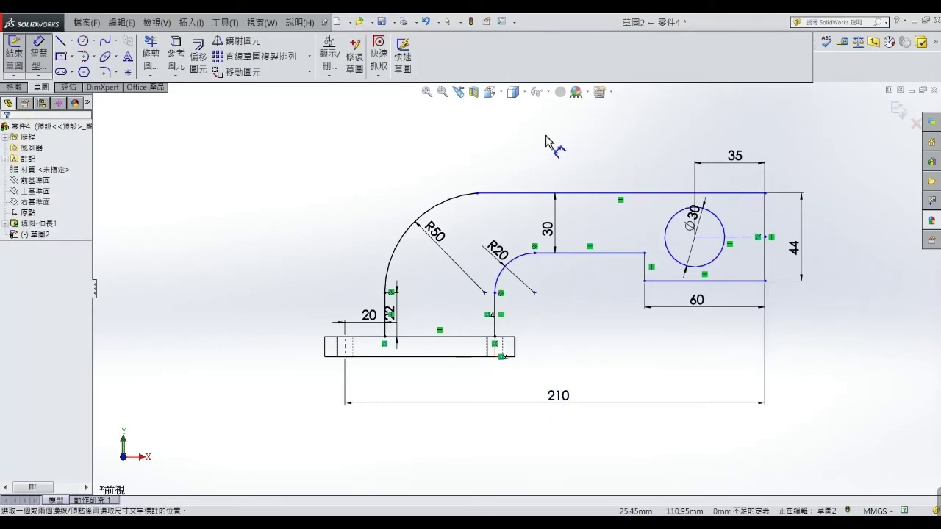
right_click(546, 143)
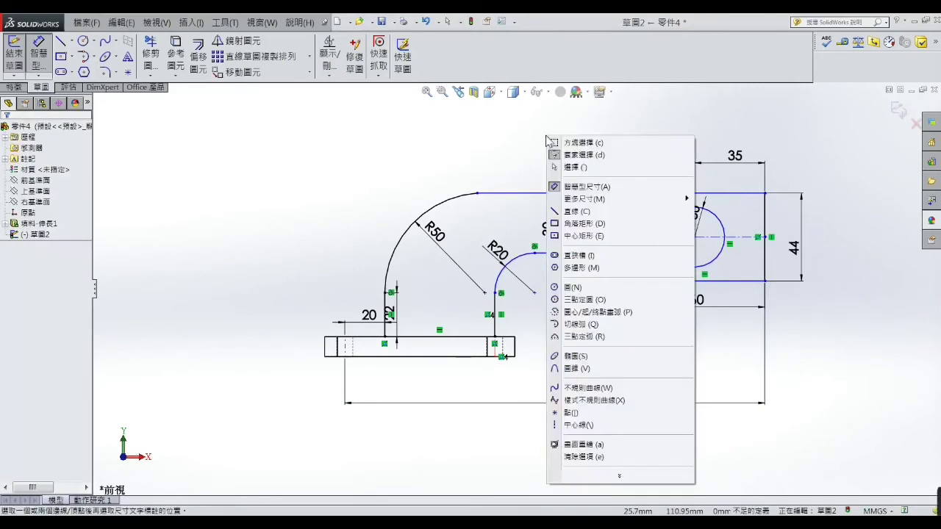
click(558, 168)
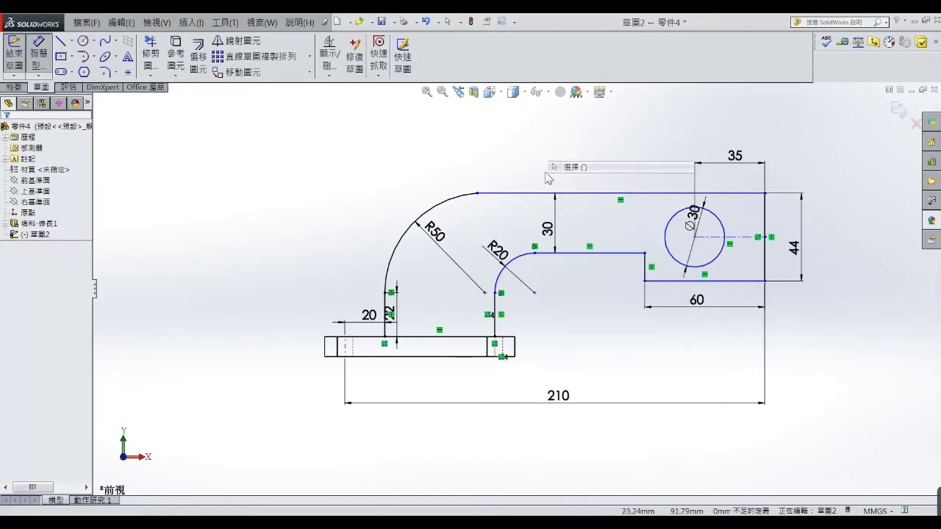
Make the top horizontal line tangent to the R50 arc
click(495, 194)
ctrl+click(474, 200)
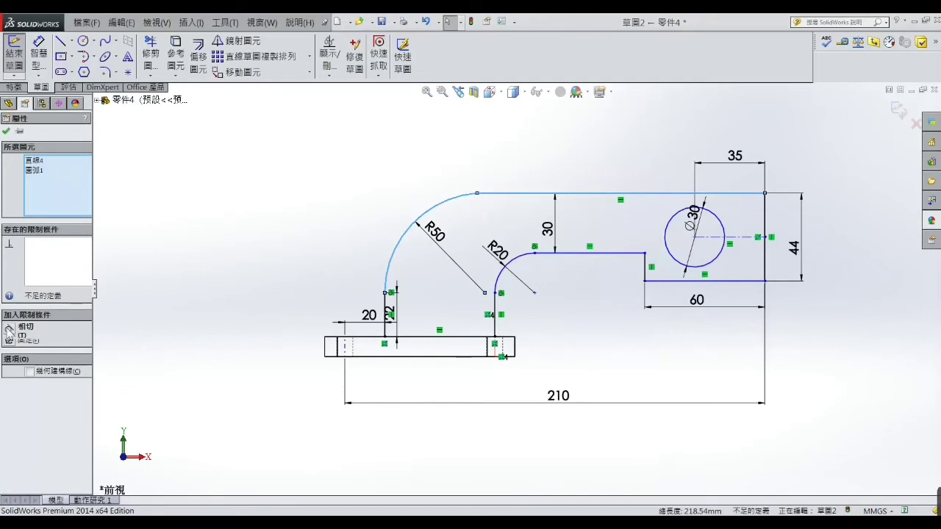
click(9, 329)
click(199, 272)
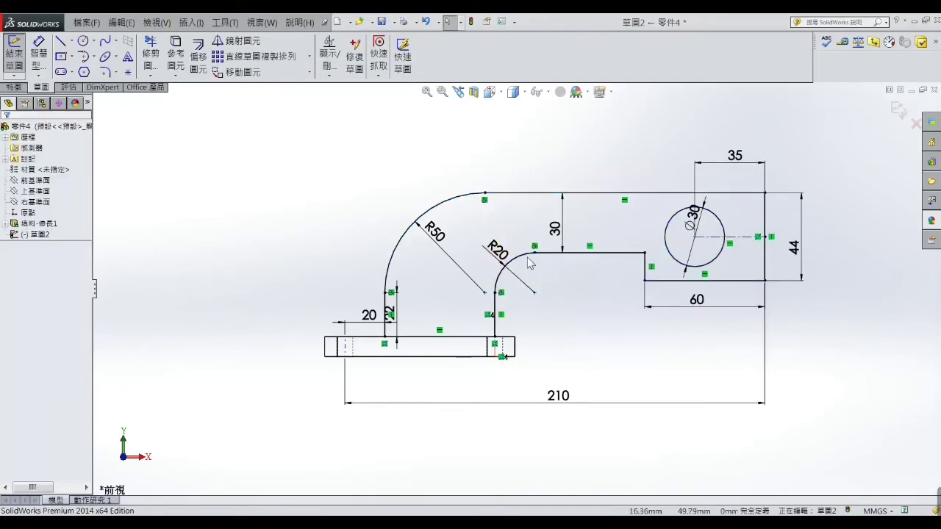
Draw a center rectangle on the Ø30 circle's centreline, reaching past the block's right edge
scroll(584, 328, up, 2)
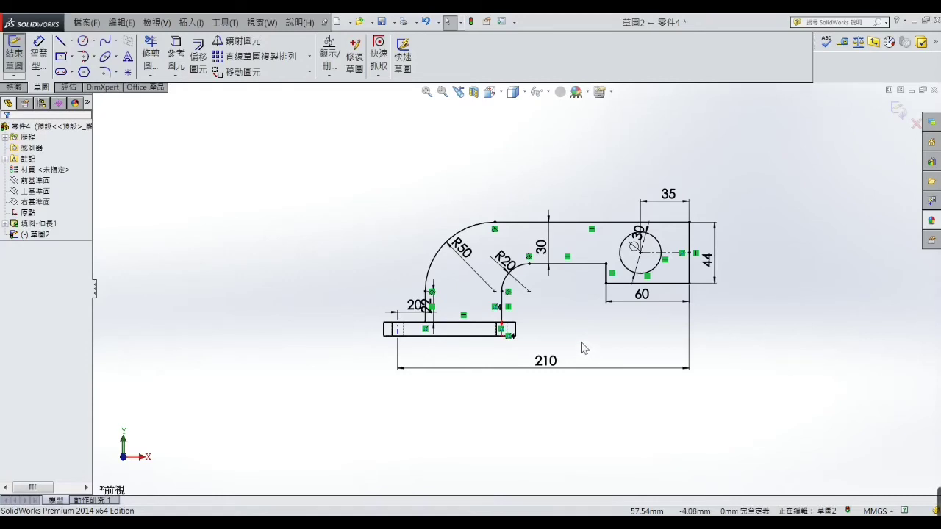
scroll(699, 253, down, 2)
scroll(647, 280, down, 1)
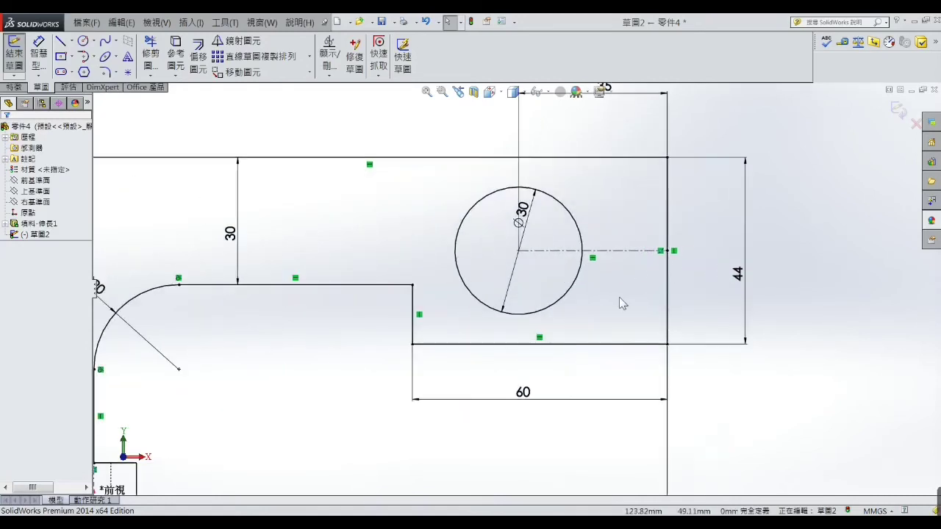
click(62, 57)
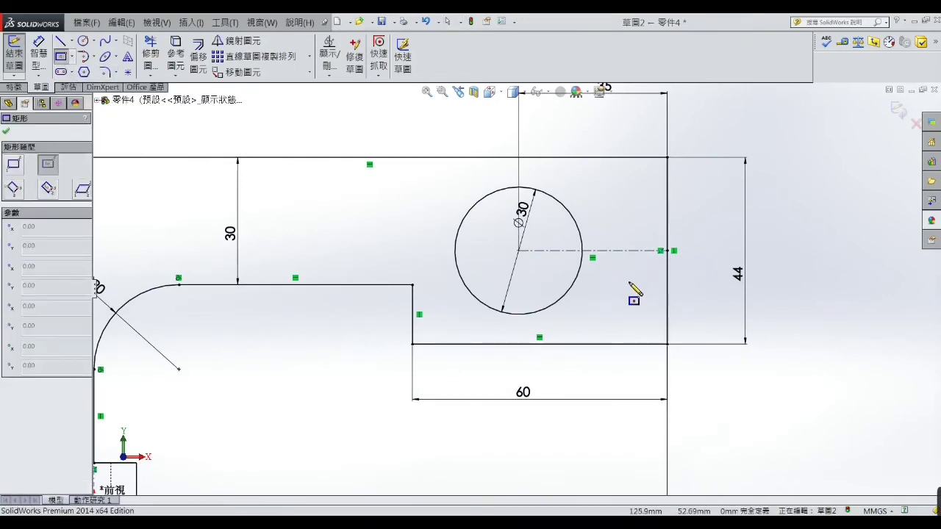
scroll(626, 258, down, 1)
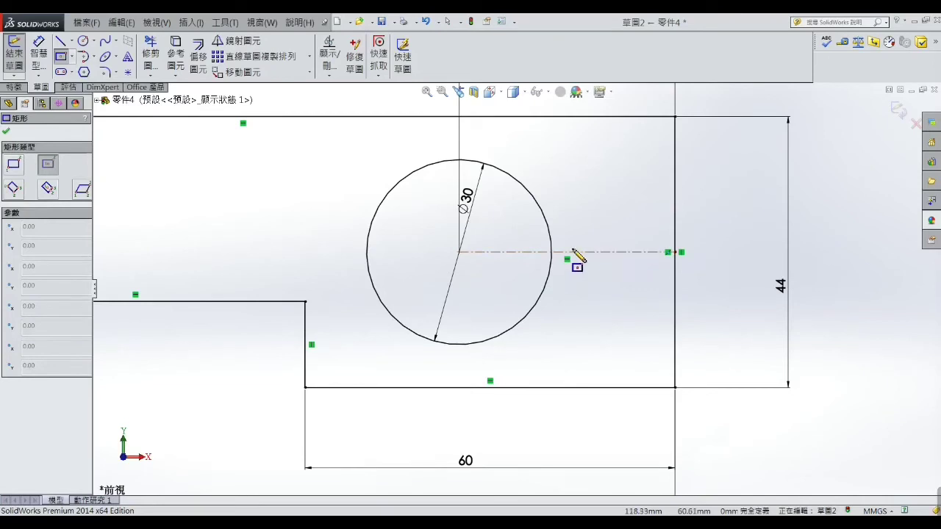
click(613, 252)
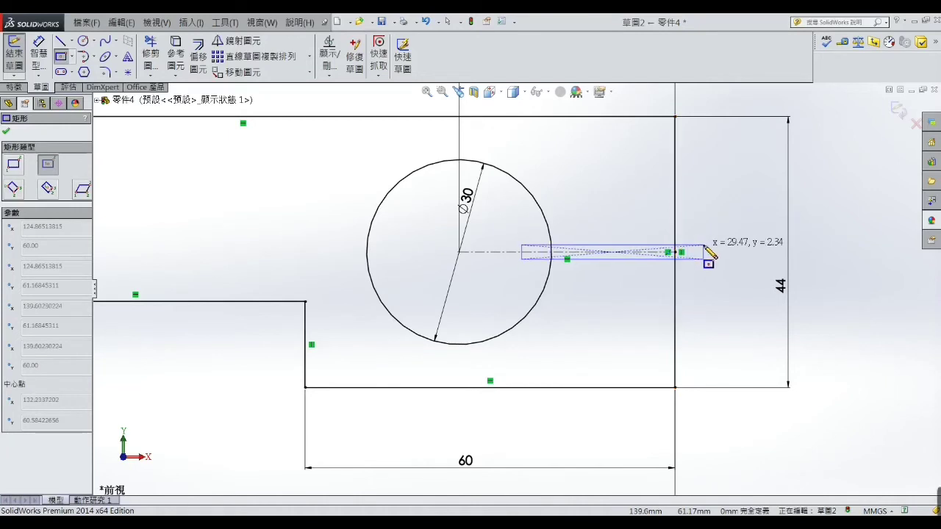
click(704, 253)
right_click(704, 253)
click(722, 206)
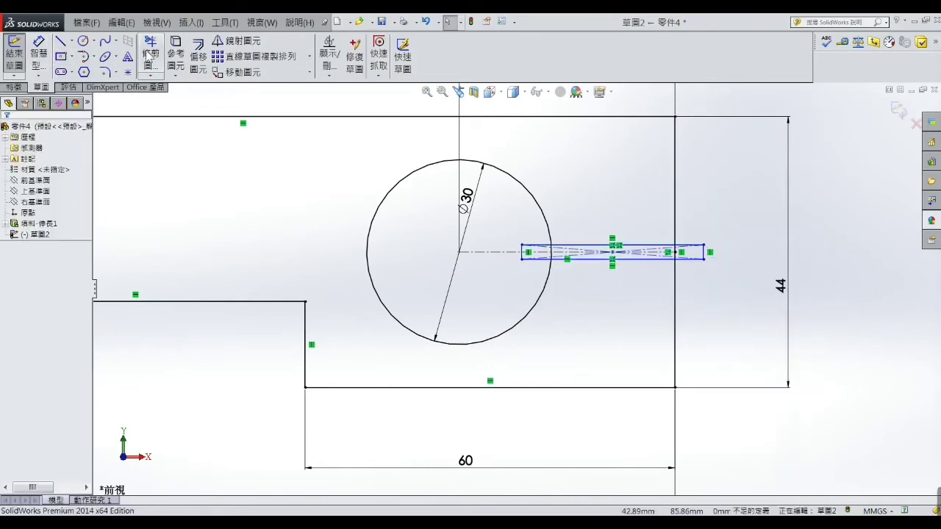
Dimension the slot rectangle's height to 2 mm, then view the Exercise 35 drawing
click(38, 52)
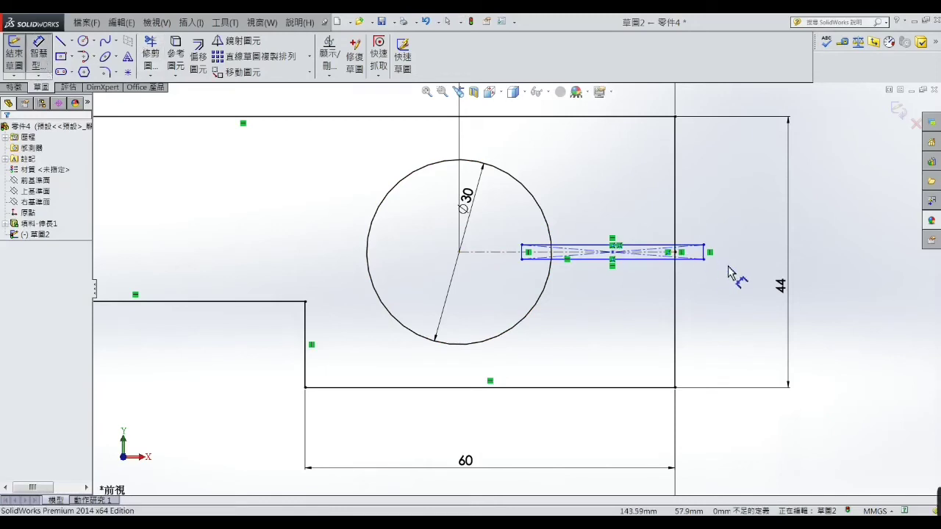
scroll(735, 273, down, 3)
click(654, 254)
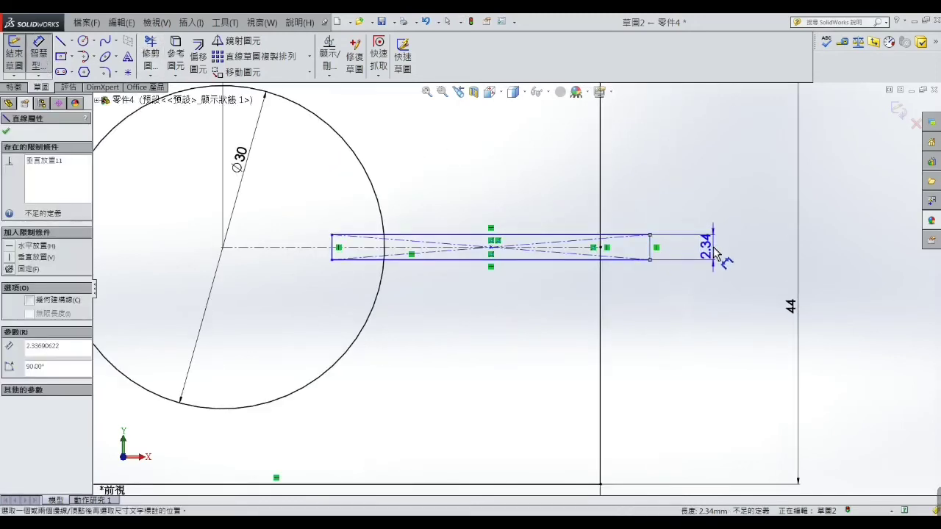
click(666, 246)
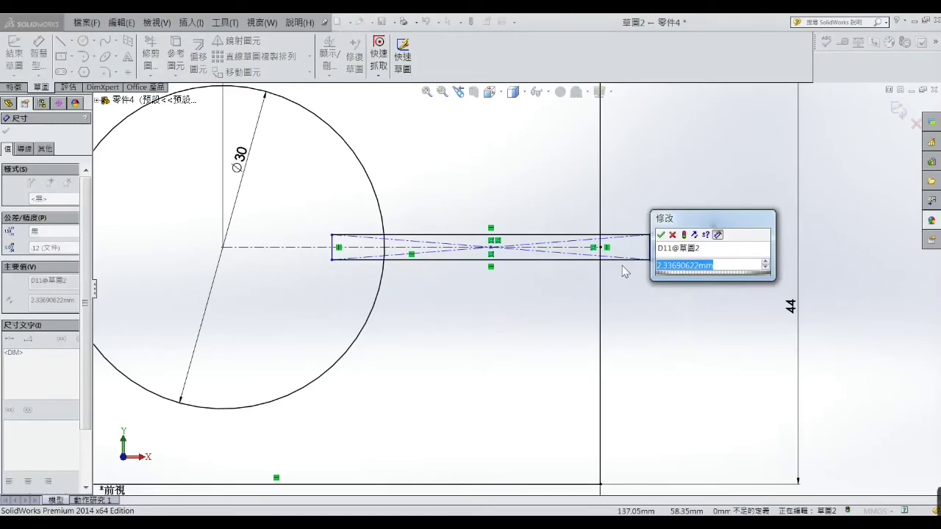
text(2)
key(Return)
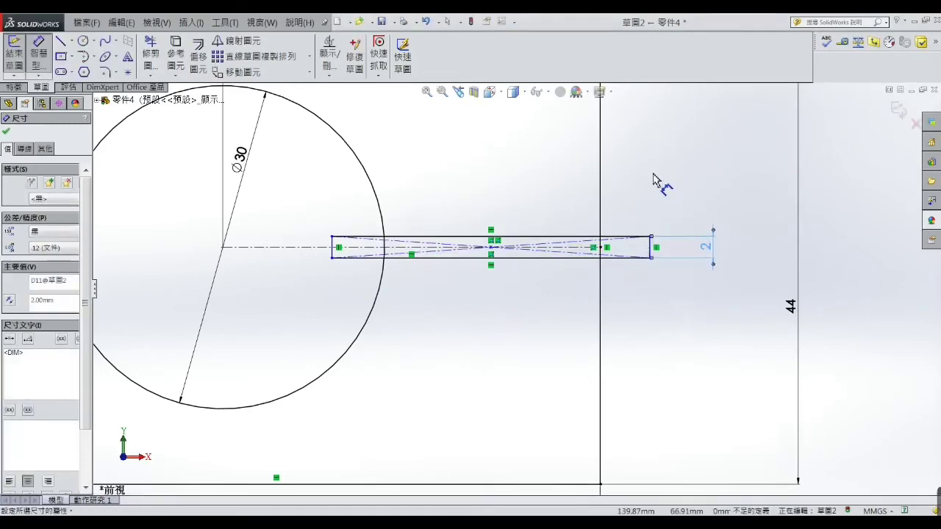
right_click(651, 170)
scroll(657, 210, down, 2)
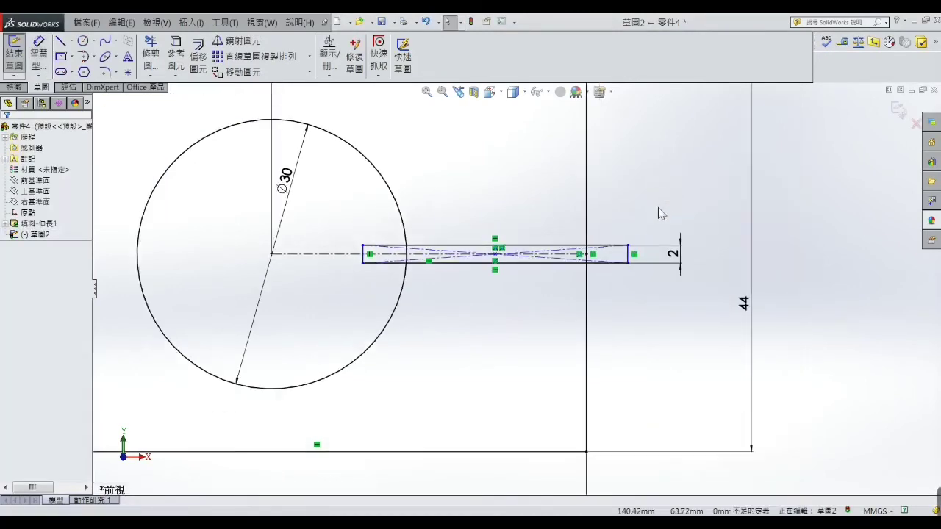
scroll(626, 257, down, 3)
scroll(618, 287, down, 4)
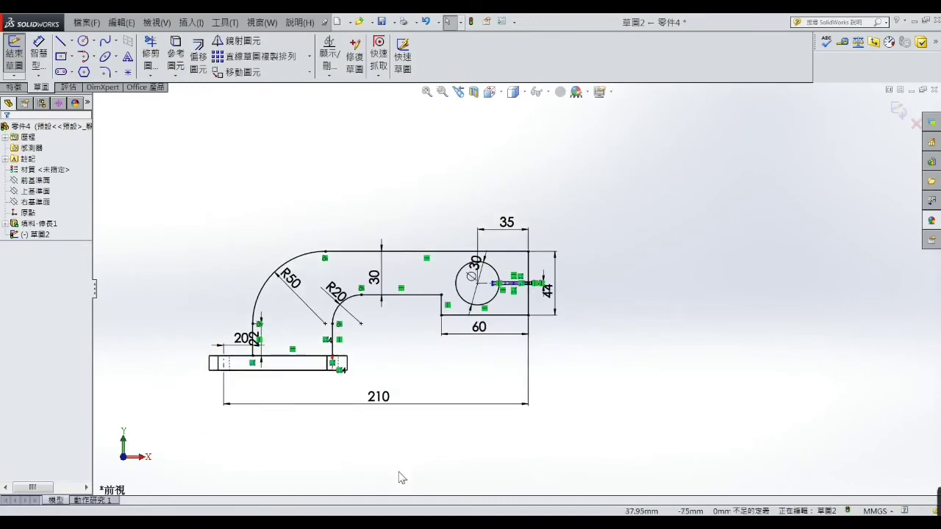
key(alt+Tab)
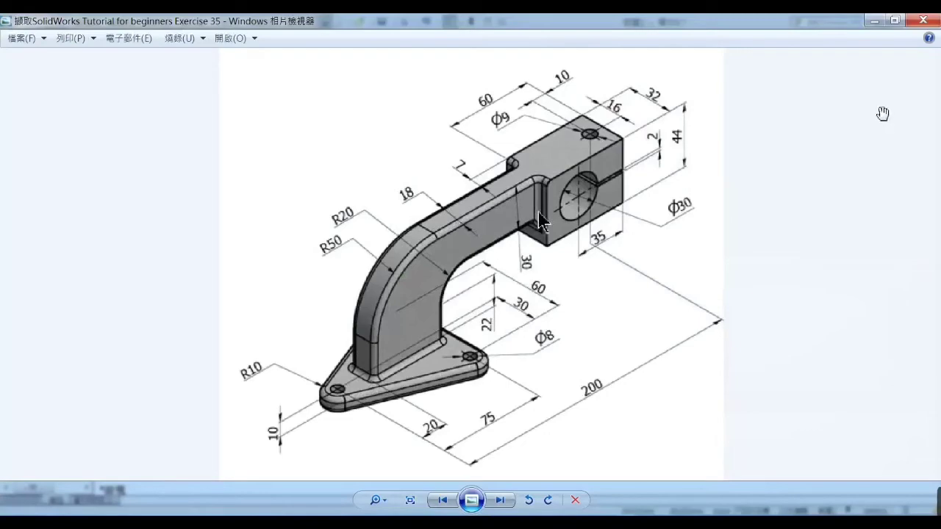
Minimize the Exercise 35 drawing so SolidWorks' 草圖2 with the 2 mm slot rectangle shows
click(870, 22)
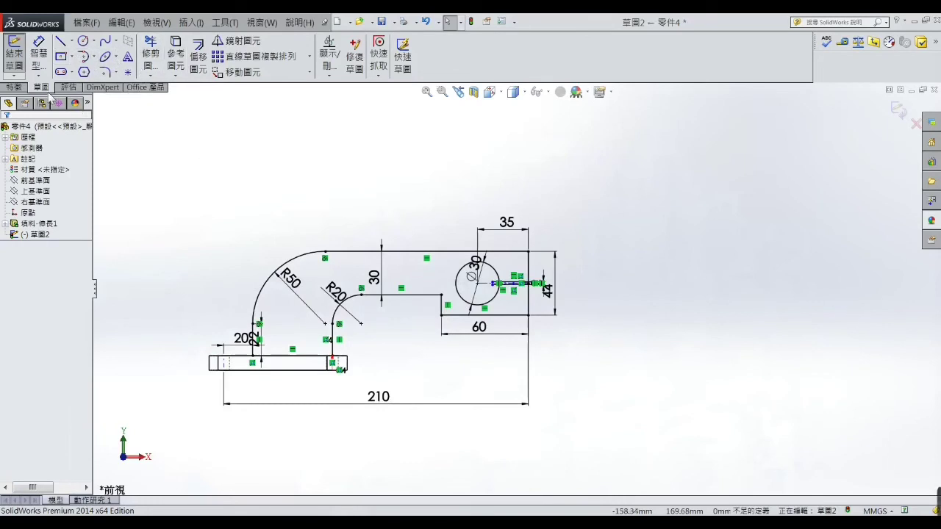
Extrude the arm profile region 18 mm Mid Plane into 填料-伸長2, then orbit to a 3D view
click(13, 87)
click(15, 55)
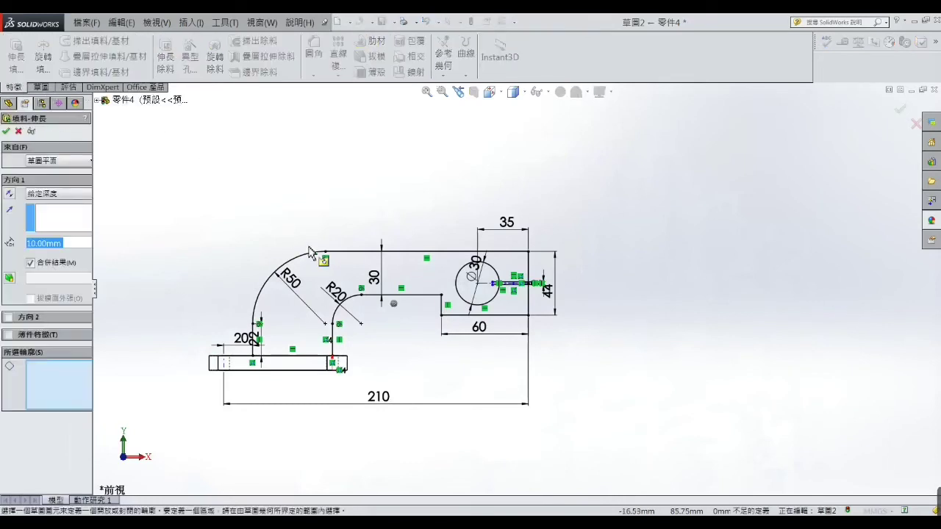
click(318, 264)
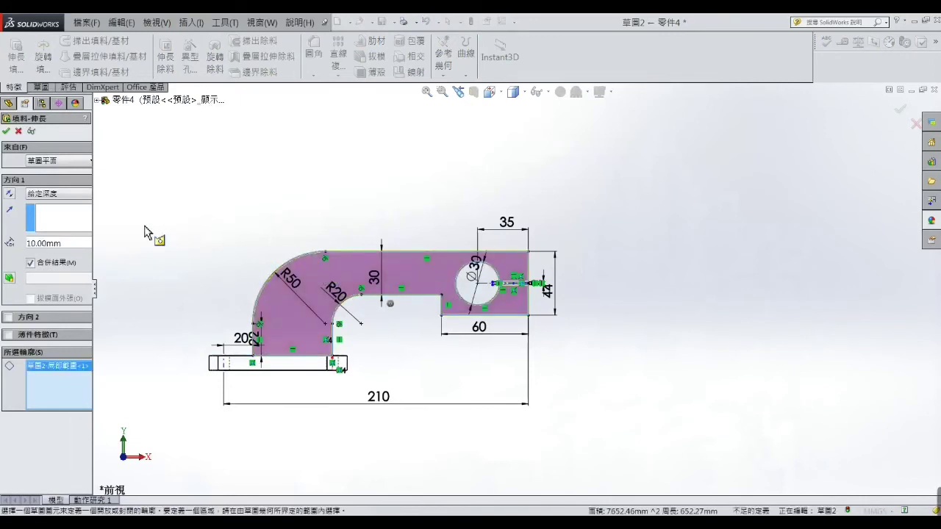
click(89, 194)
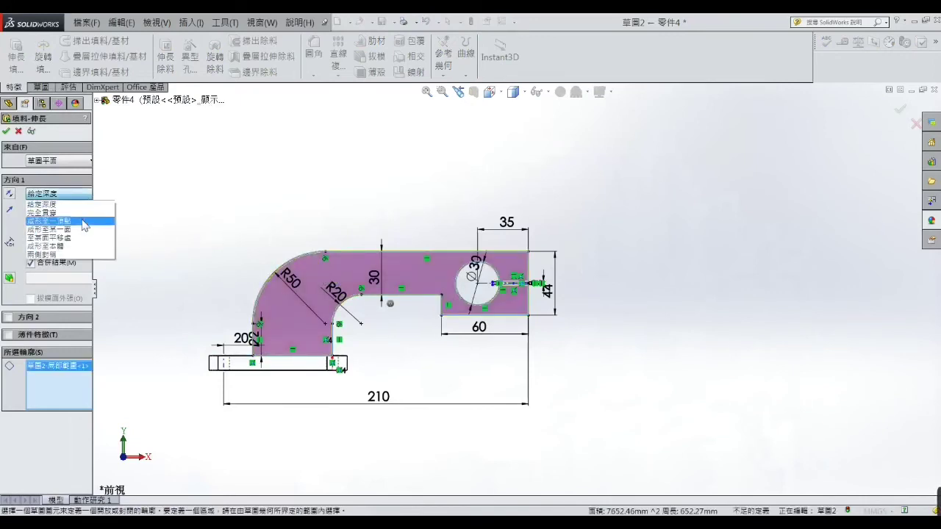
click(73, 254)
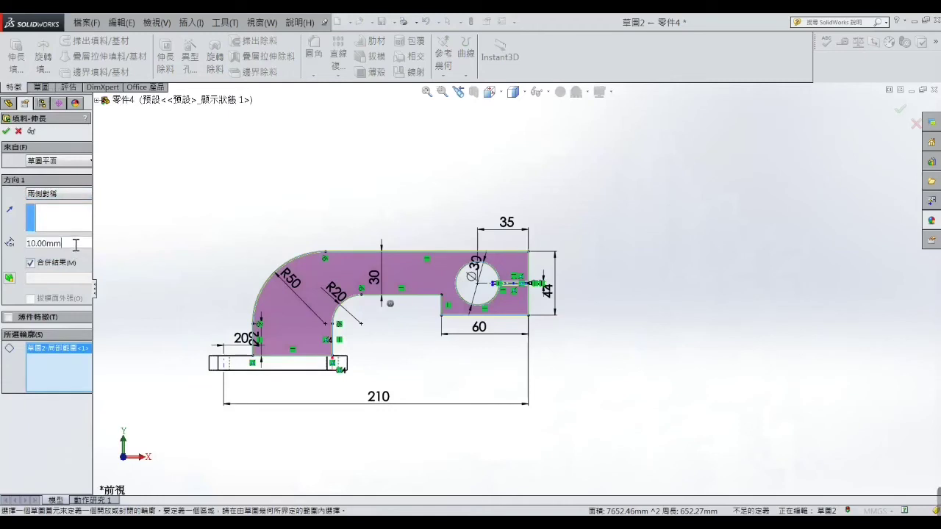
text(1)
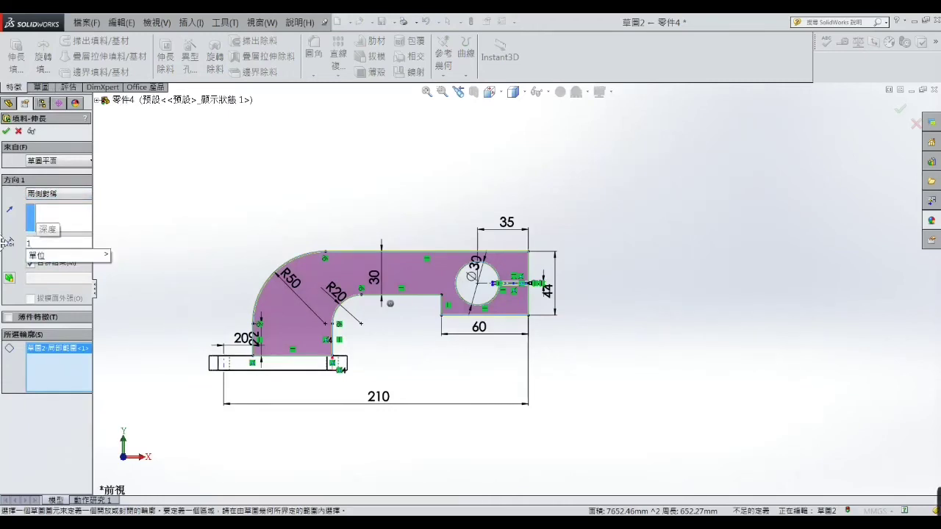
text(8)
key(Return)
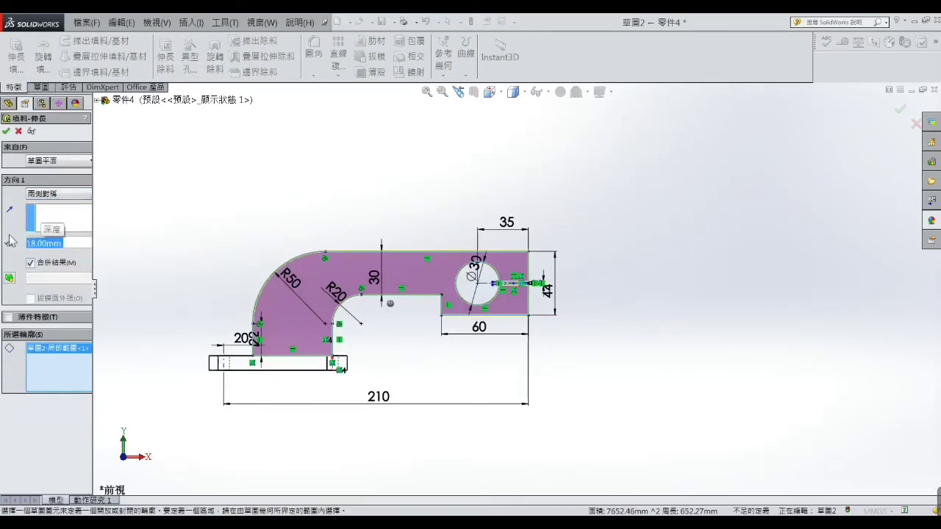
click(7, 132)
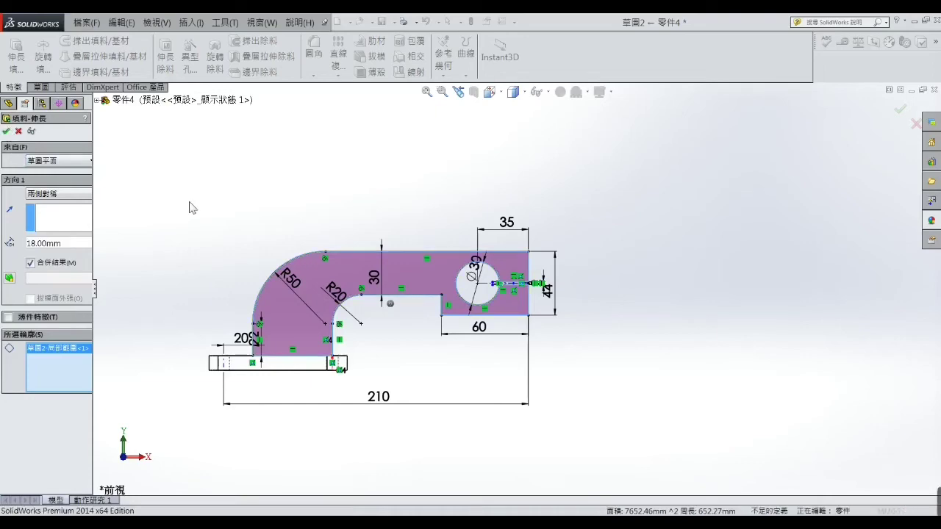
mouse_move(188, 204)
middle_down()
mouse_move(221, 302)
mouse_move(218, 248)
middle_up()
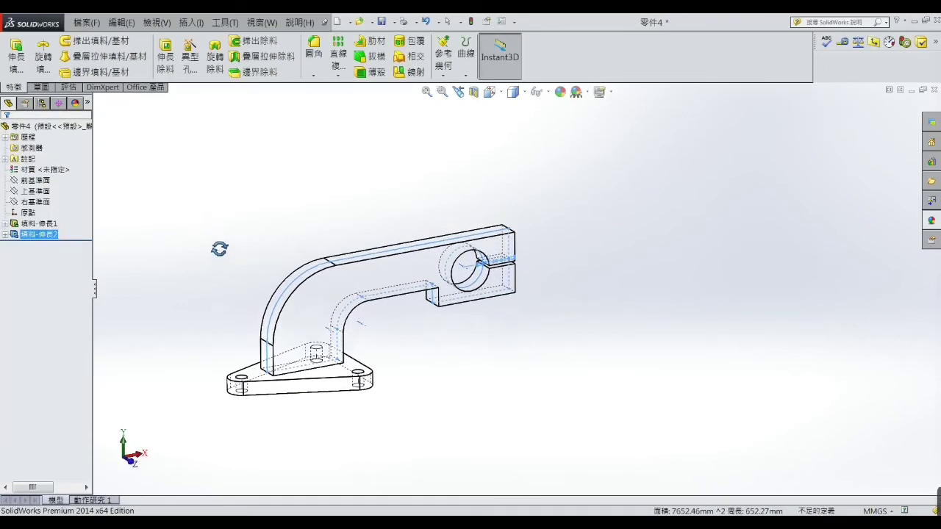
click(269, 220)
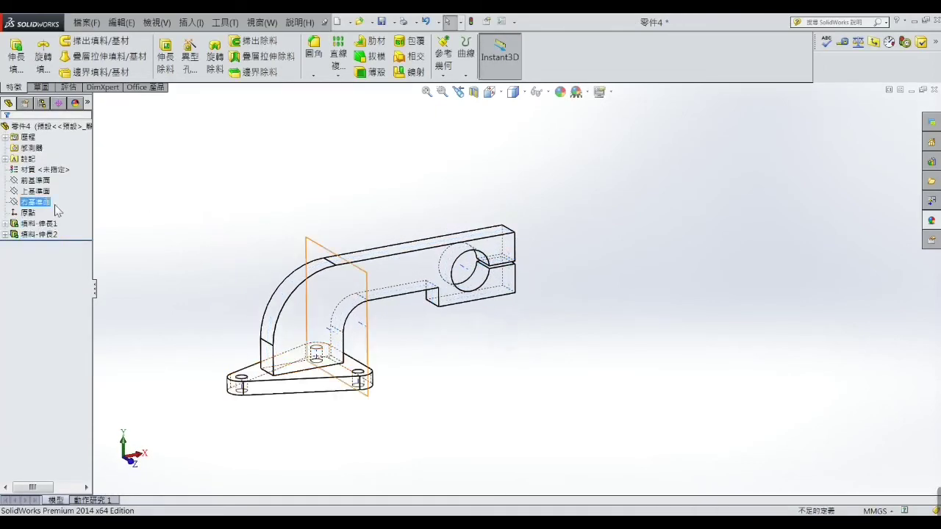
Start a Front Plane sketch and convert 草圖2's arm outline into it
click(36, 180)
click(51, 170)
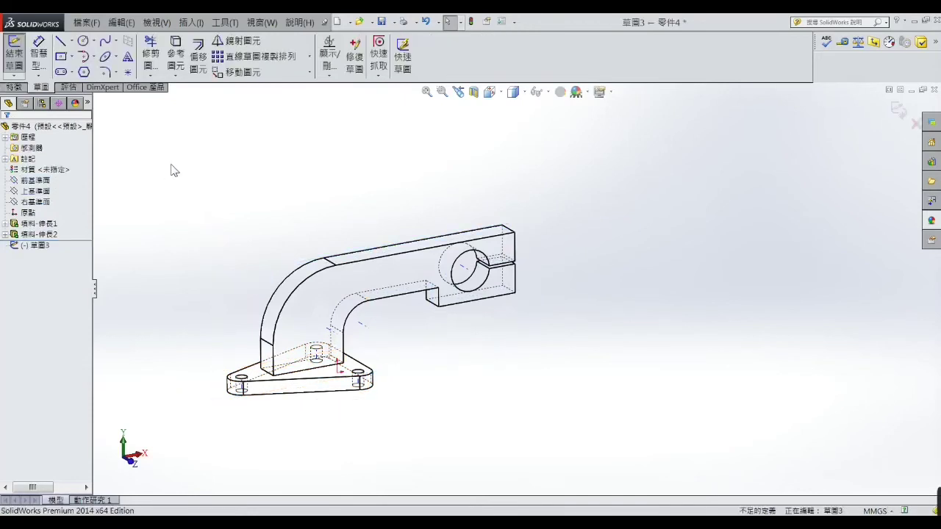
click(44, 234)
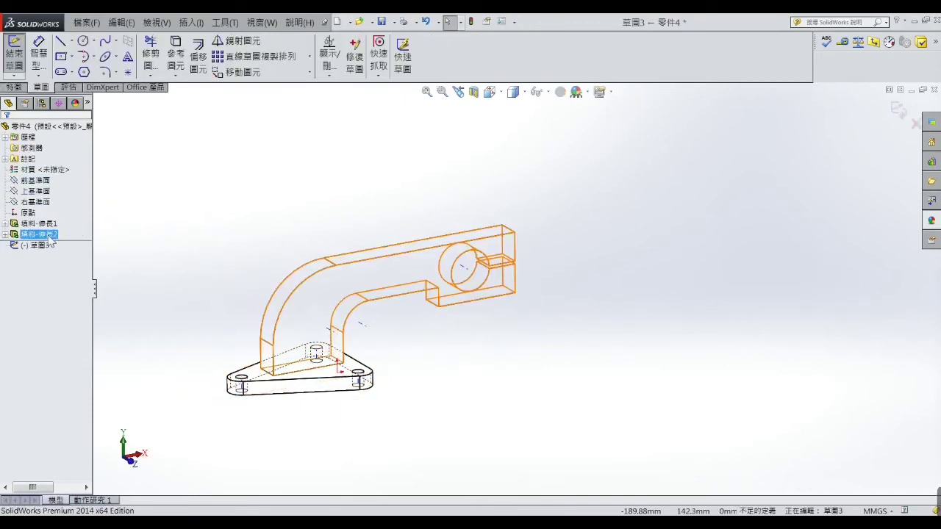
click(5, 234)
click(43, 245)
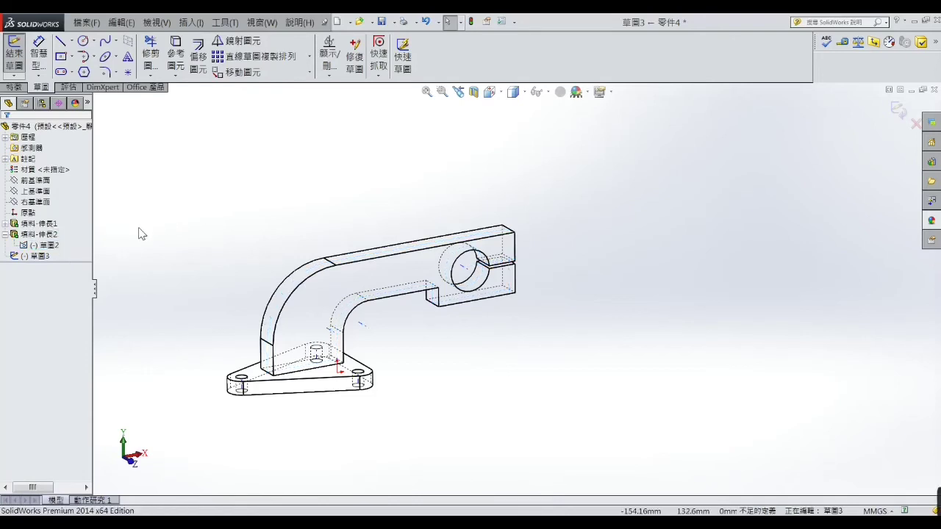
click(175, 55)
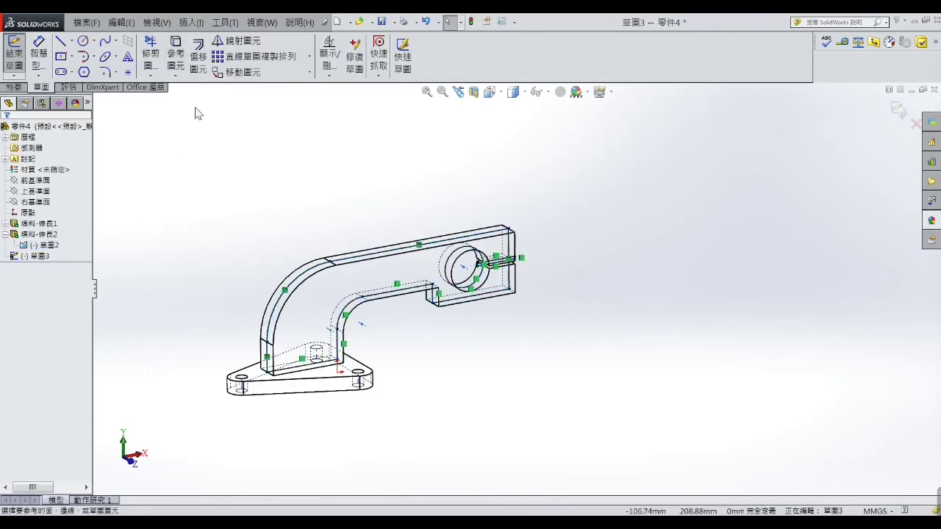
View the sketch Normal To and extend the short vertical line to close the clamp rectangle
click(500, 92)
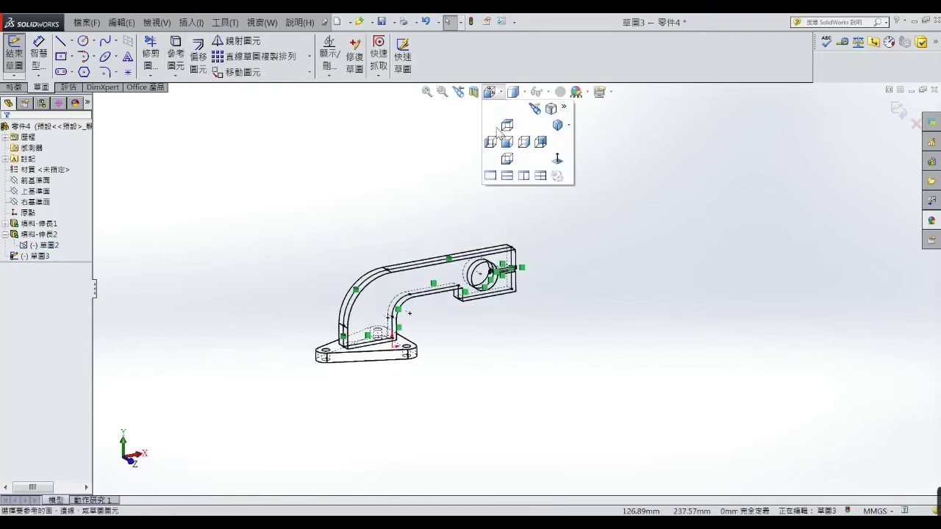
click(557, 160)
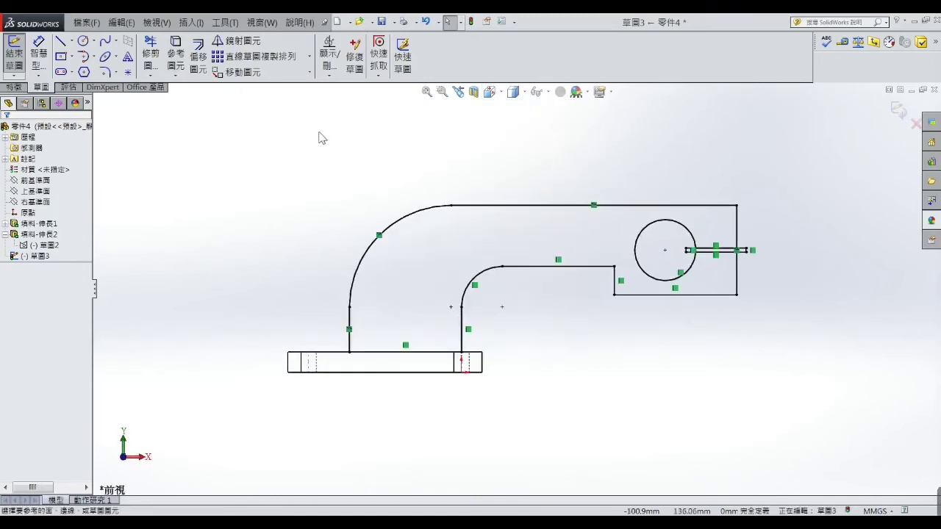
click(150, 75)
click(160, 88)
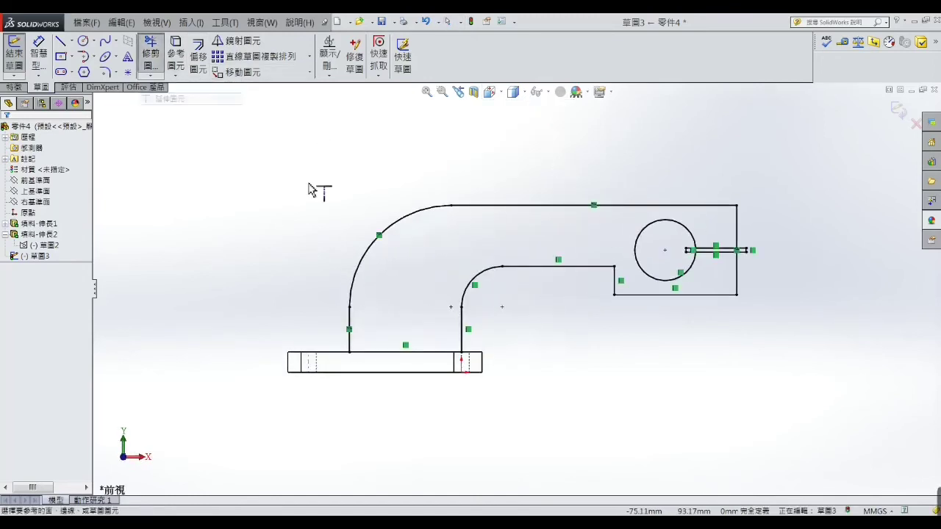
click(619, 281)
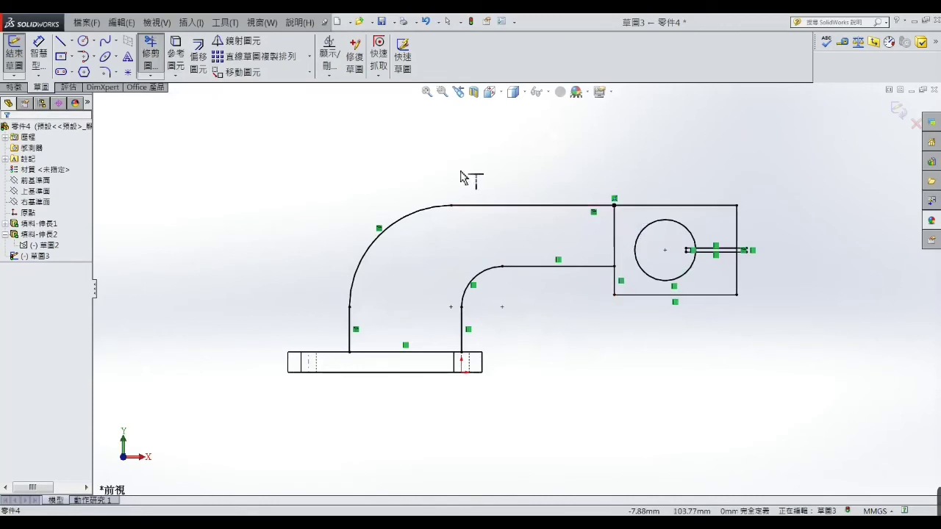
click(15, 87)
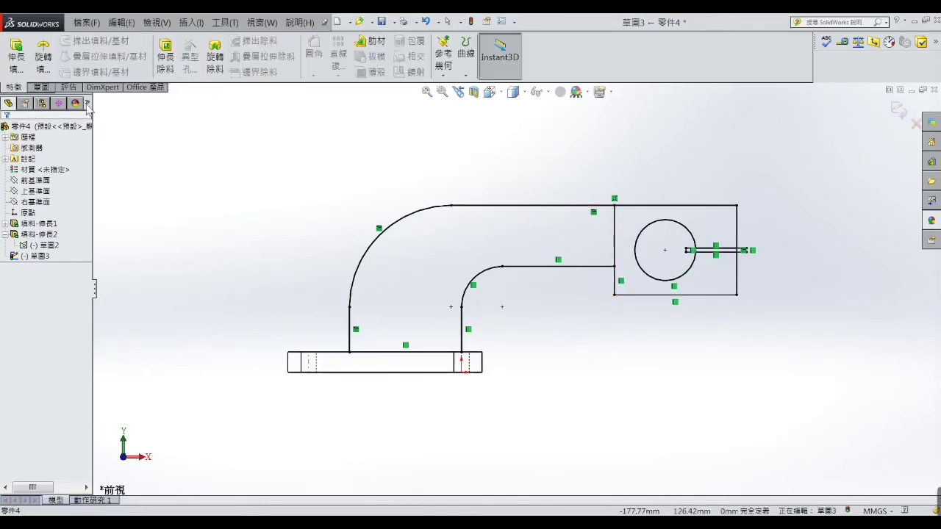
Extrude 草圖3's clamp region around the hole 32 mm Mid Plane as 填料-伸長3
click(15, 56)
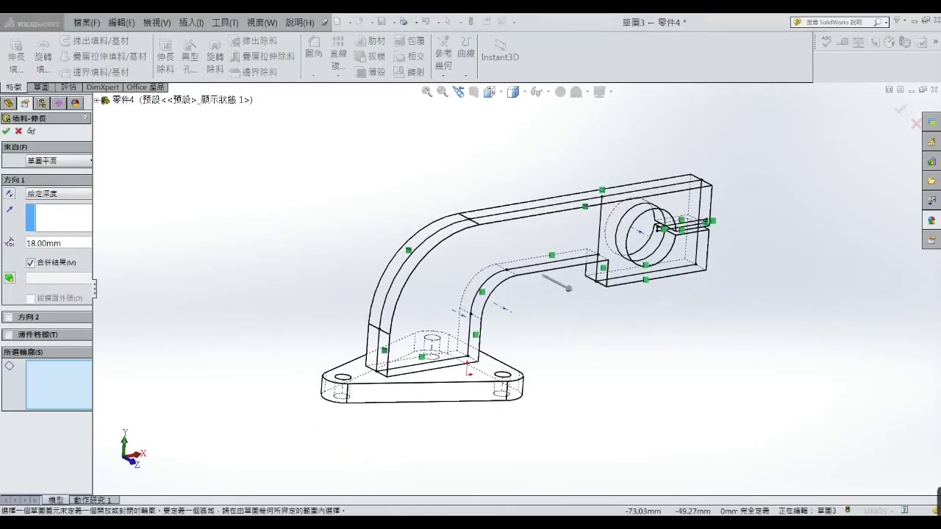
key(alt+Tab)
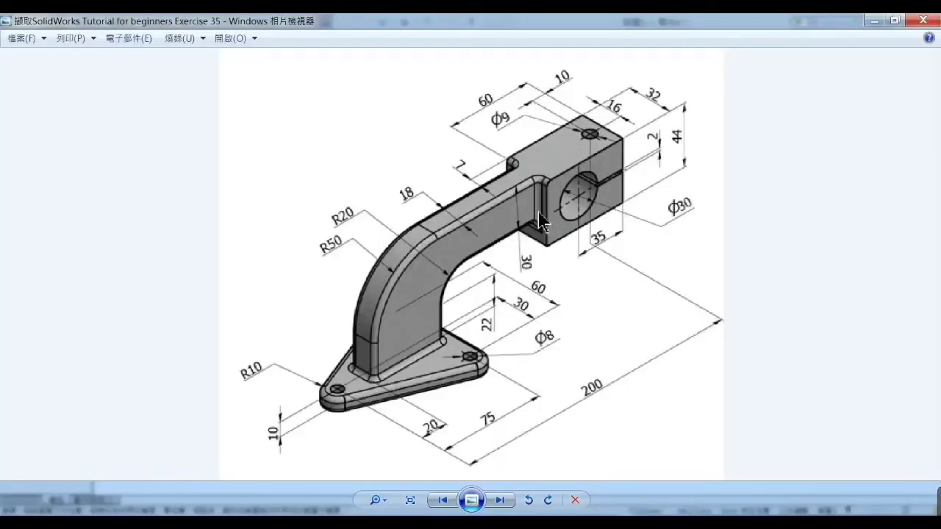
click(874, 20)
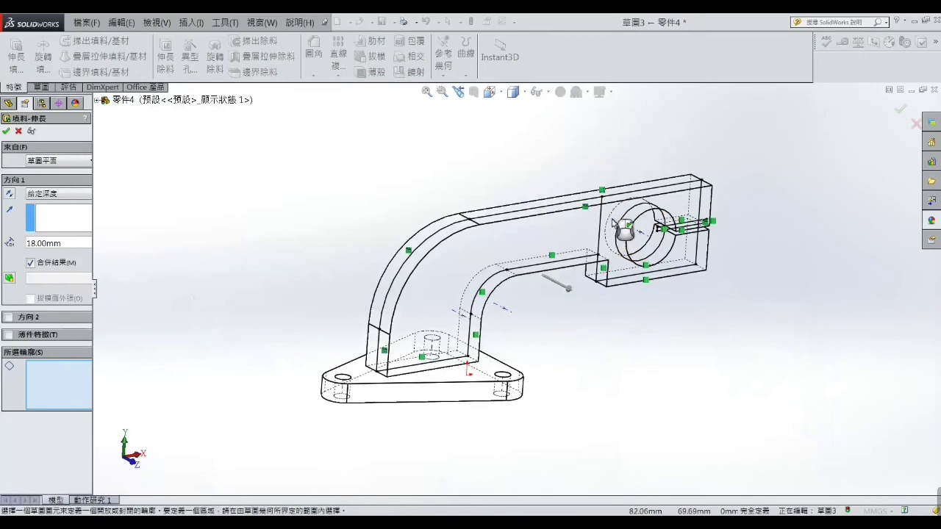
middle_drag(621, 239, 578, 189)
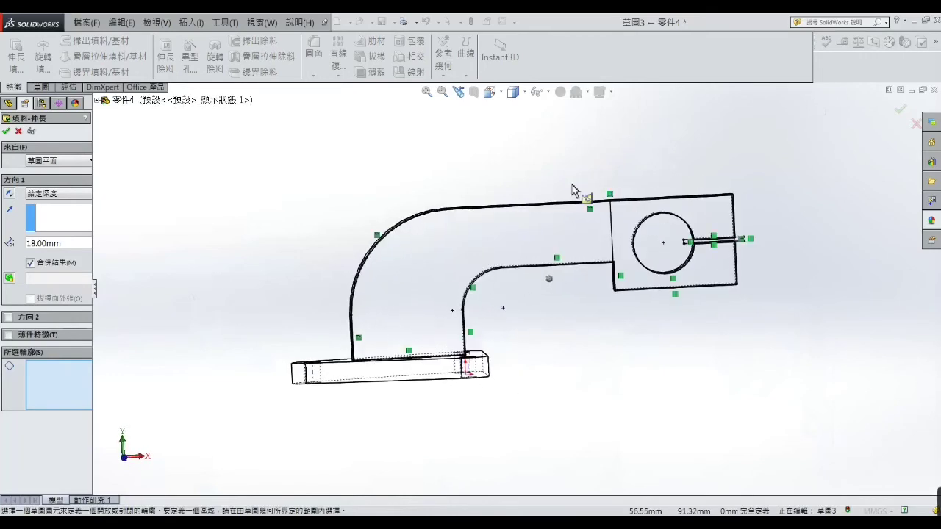
click(625, 228)
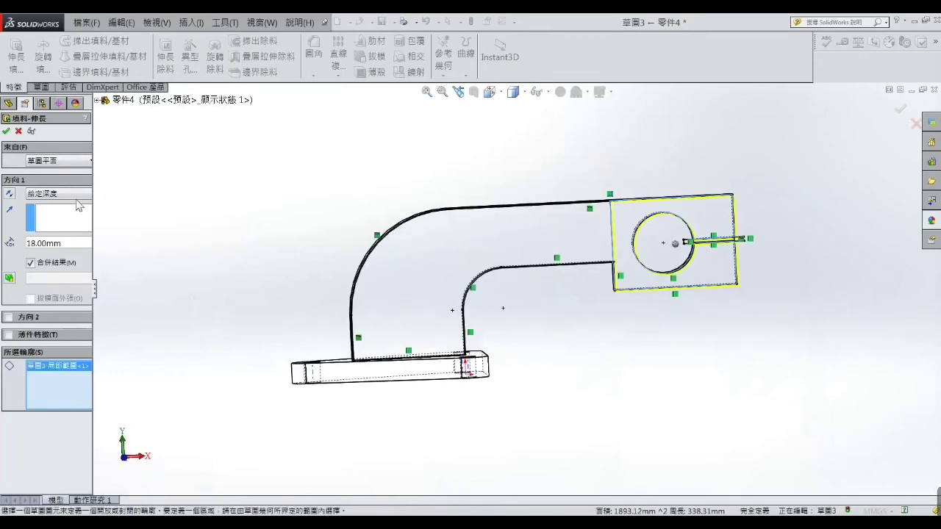
click(80, 194)
click(75, 256)
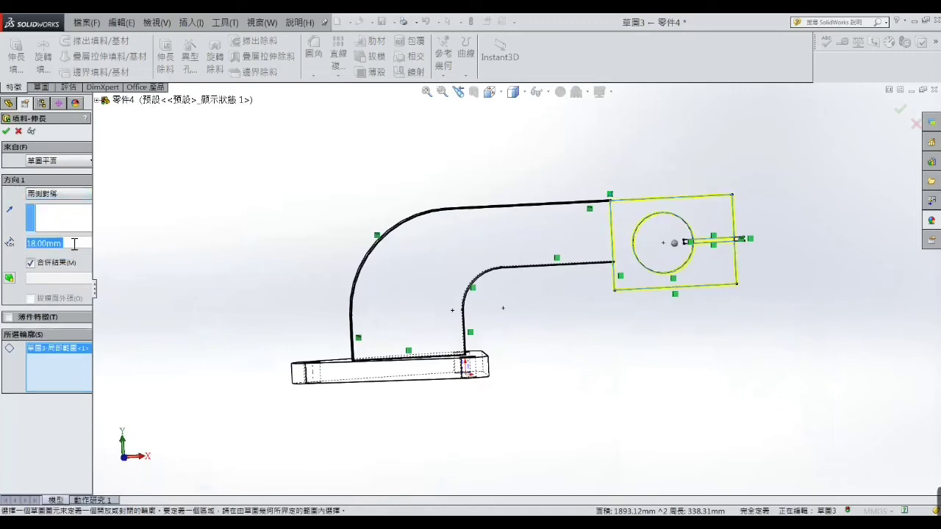
drag(73, 243, 6, 243)
text(32)
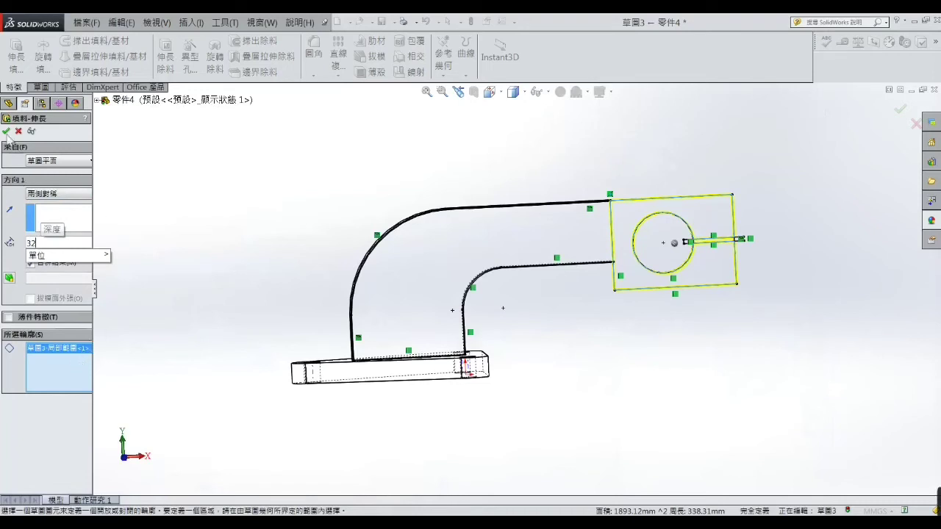
key(Return)
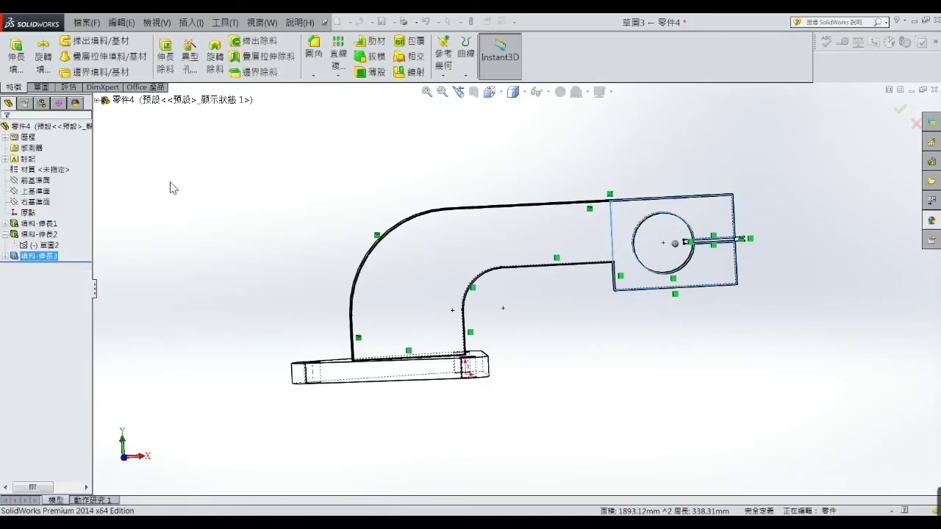
mouse_move(242, 228)
middle_down()
mouse_move(209, 191)
mouse_move(196, 199)
middle_up()
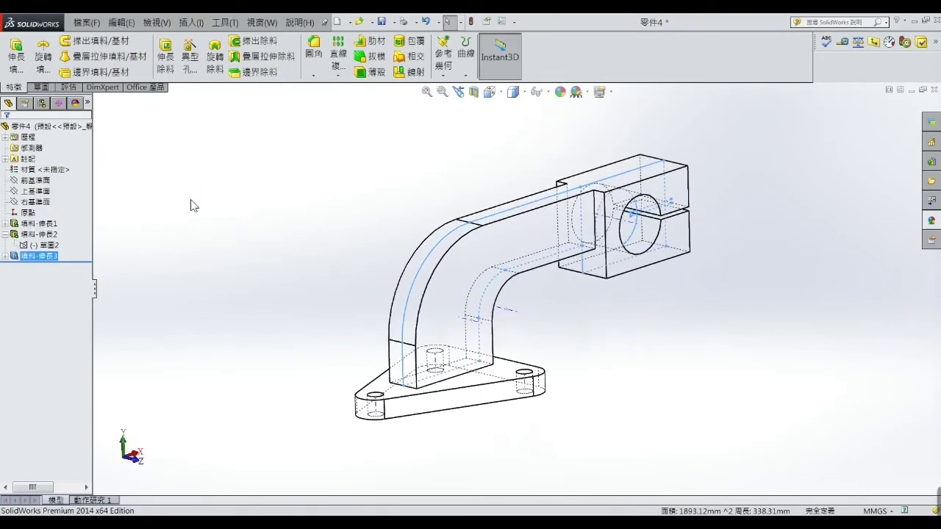
Switch the display to Shaded With Edges and orbit the bracket
click(156, 22)
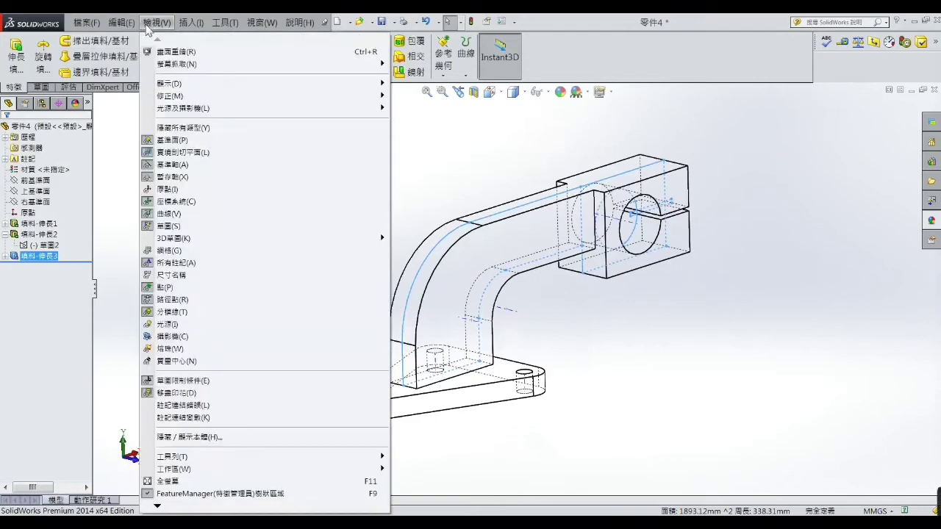
mouse_move(170, 83)
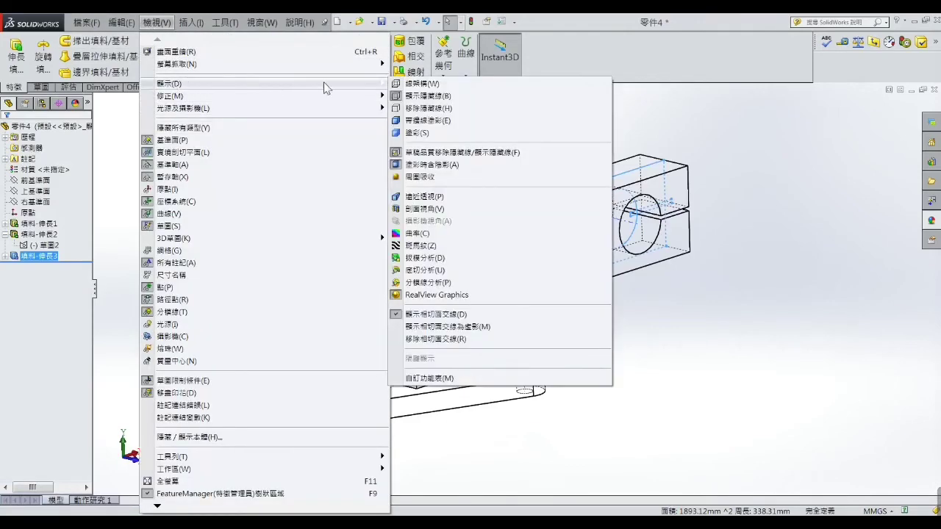
click(422, 122)
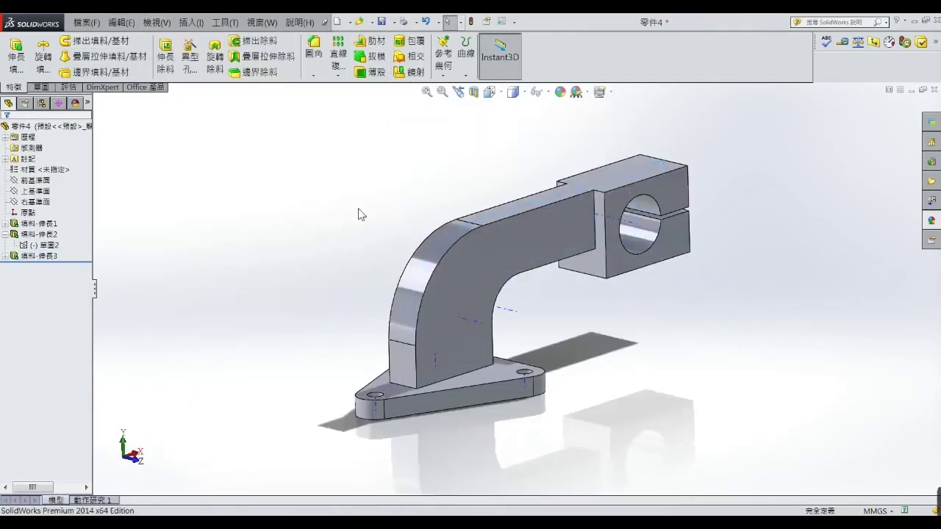
middle_drag(329, 290, 289, 295)
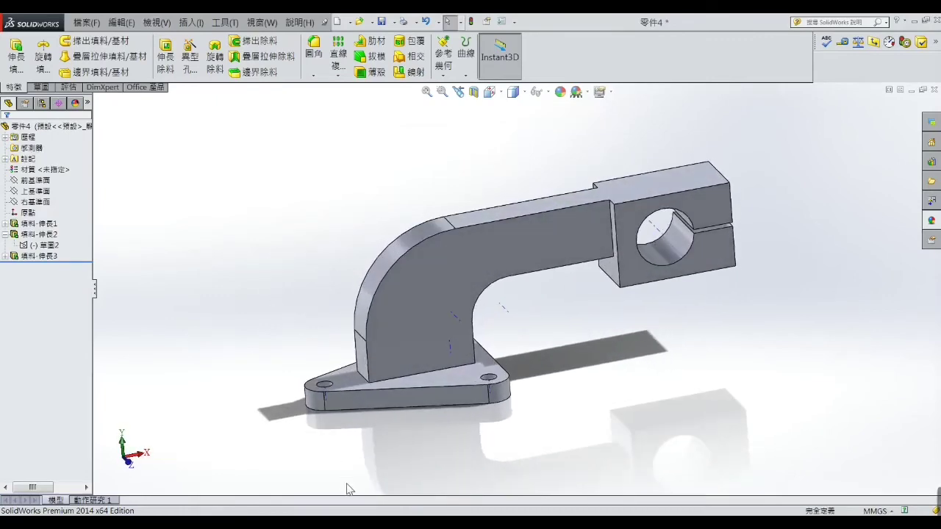
Compare the model with the reference drawing, then select the arm's top face to sketch on
key(alt+Tab)
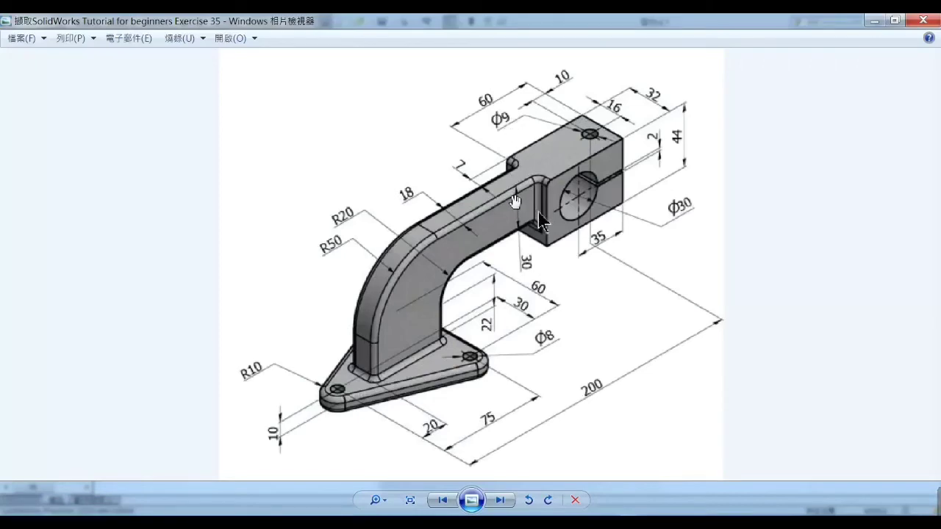
click(874, 21)
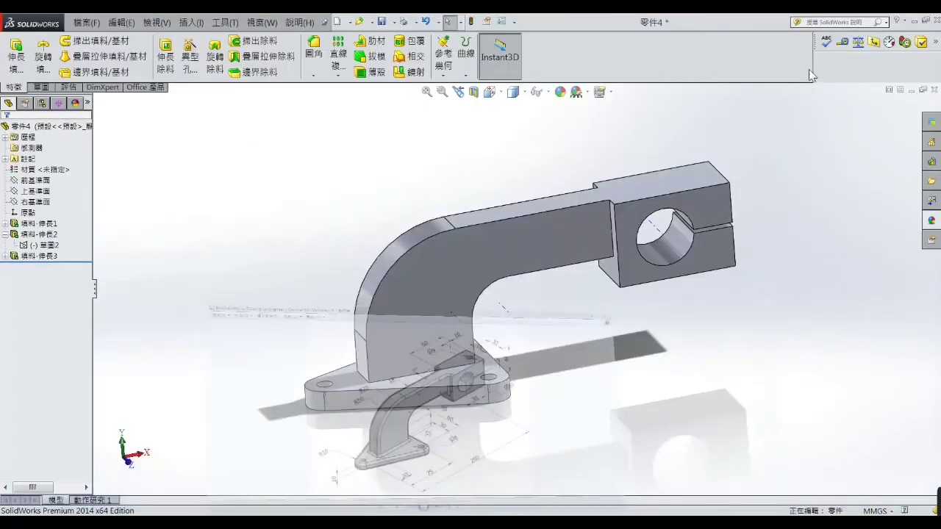
click(698, 177)
Open a sketch on the top face, view it Normal To, and draw a circle near the block's end
click(738, 147)
scroll(610, 147, up, 2)
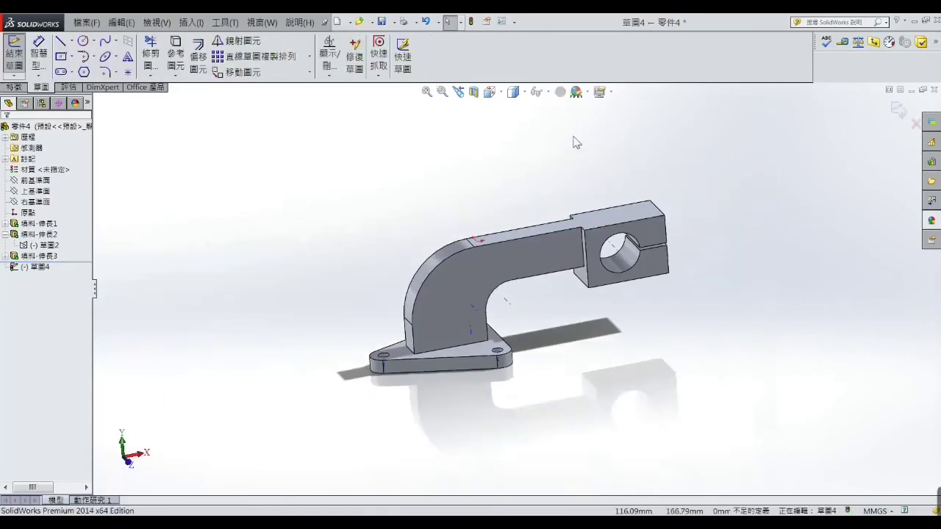
click(490, 91)
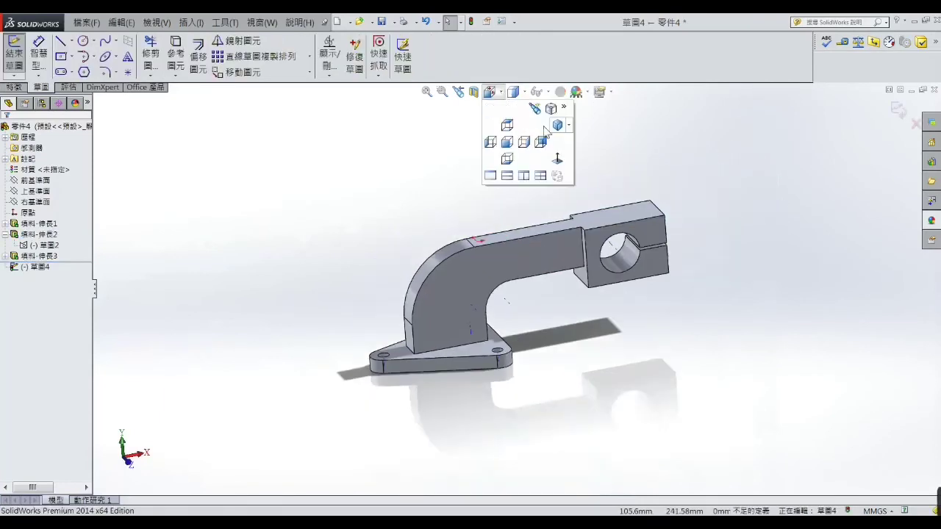
click(556, 162)
scroll(714, 279, down, 3)
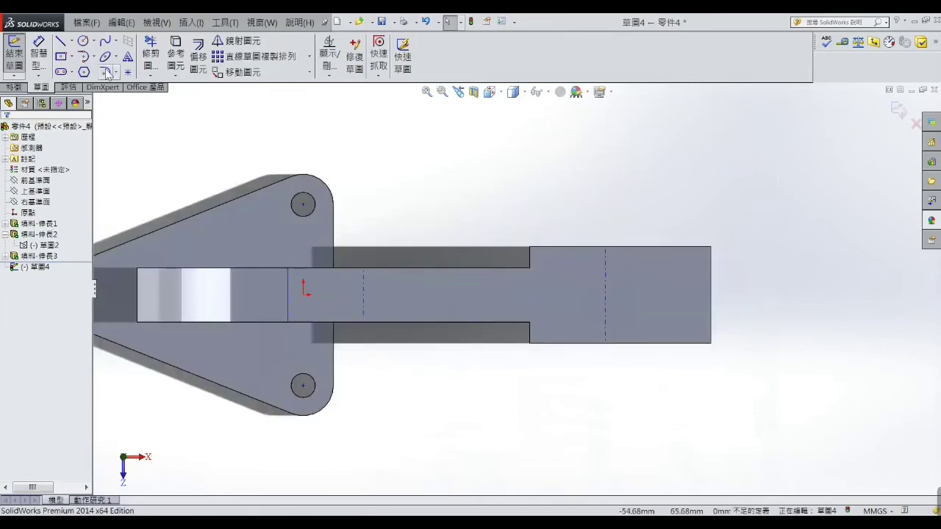
click(83, 42)
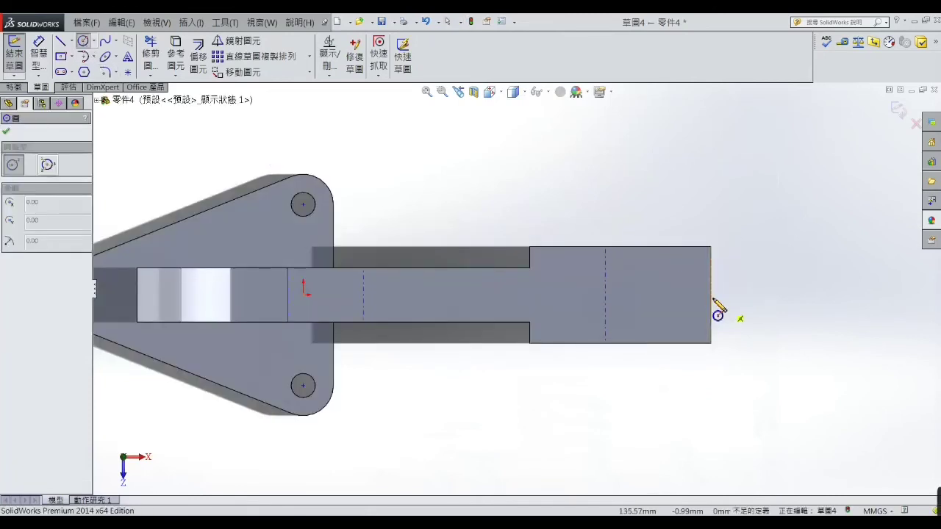
click(682, 295)
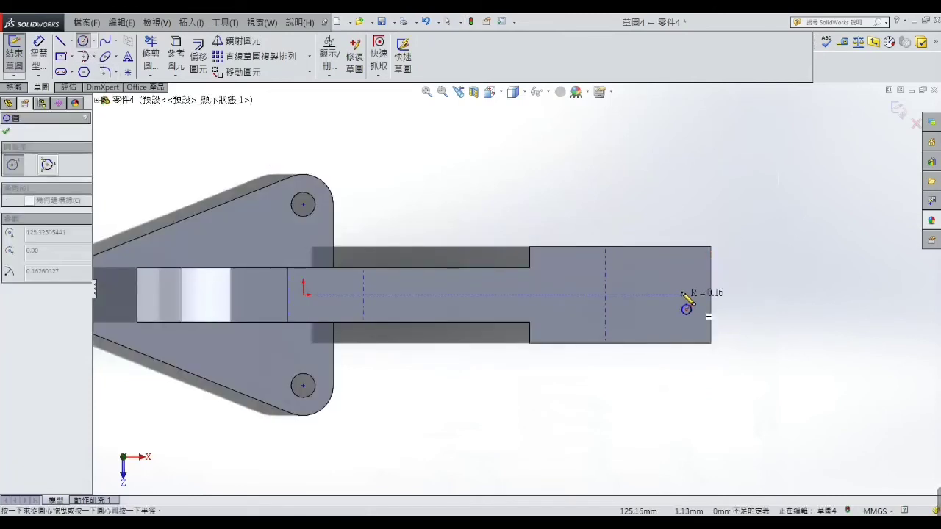
right_click(689, 290)
click(694, 206)
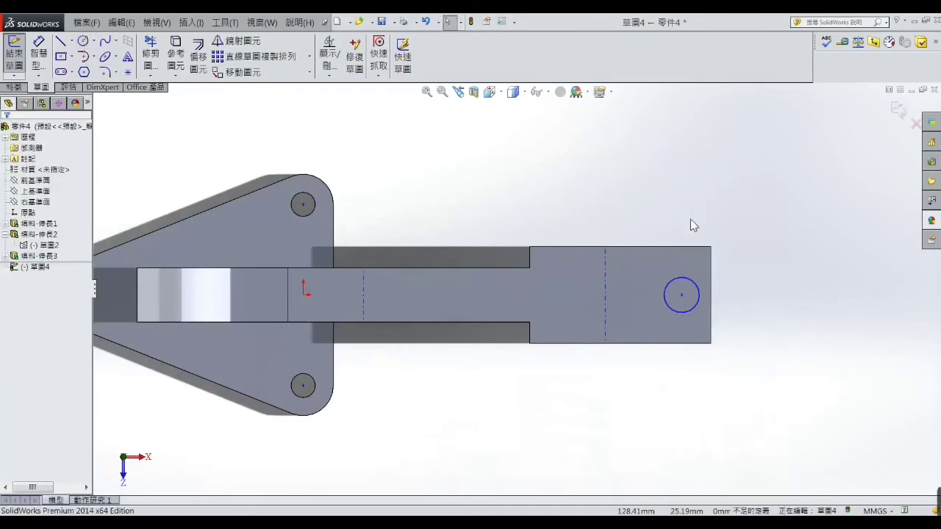
Dimension the circle to Ø9 and 10 mm from the part's end edge
click(44, 64)
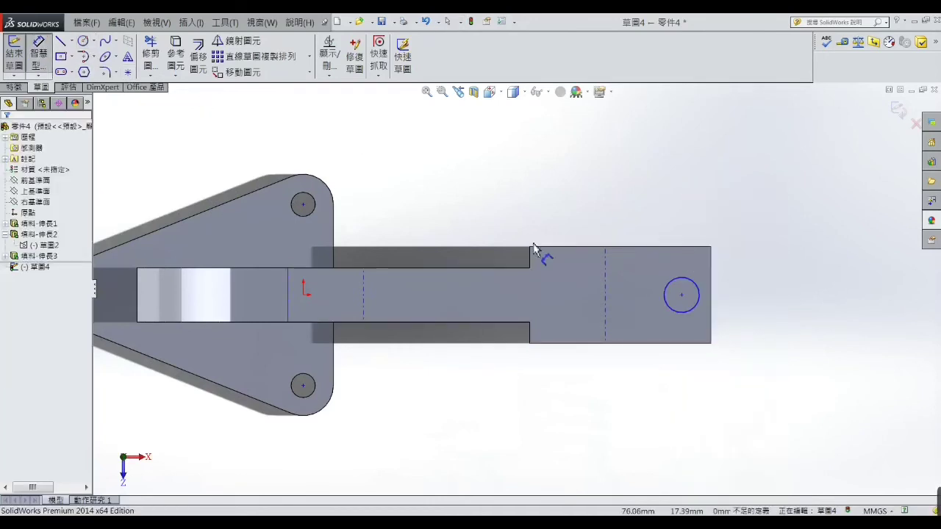
click(666, 286)
click(657, 280)
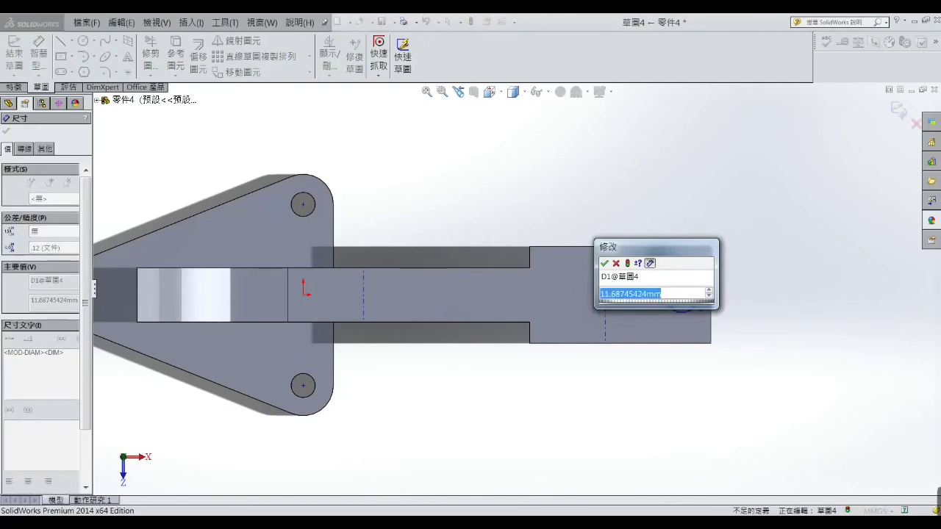
key(Return)
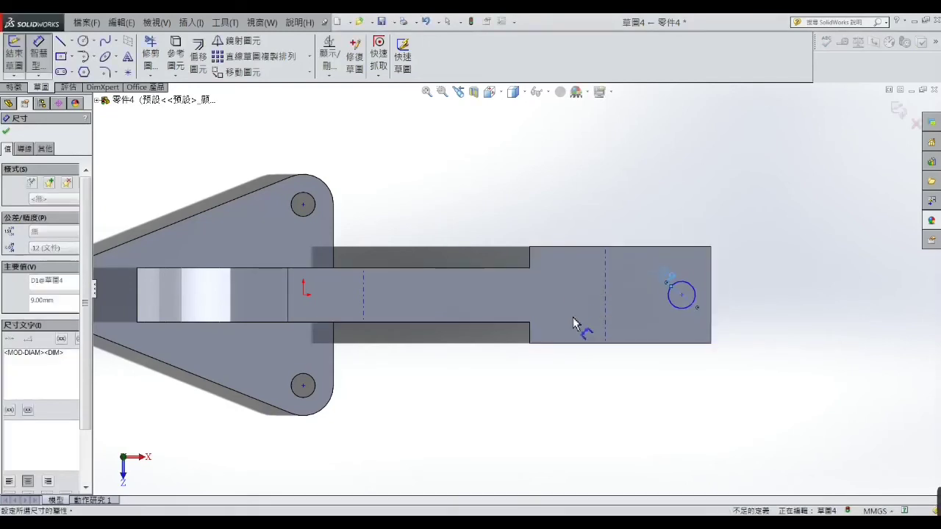
click(681, 318)
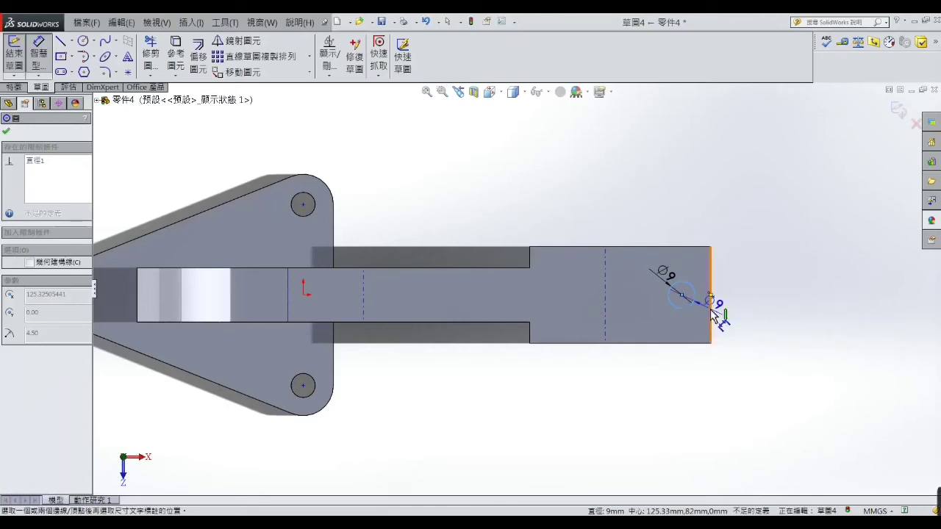
click(710, 317)
click(696, 237)
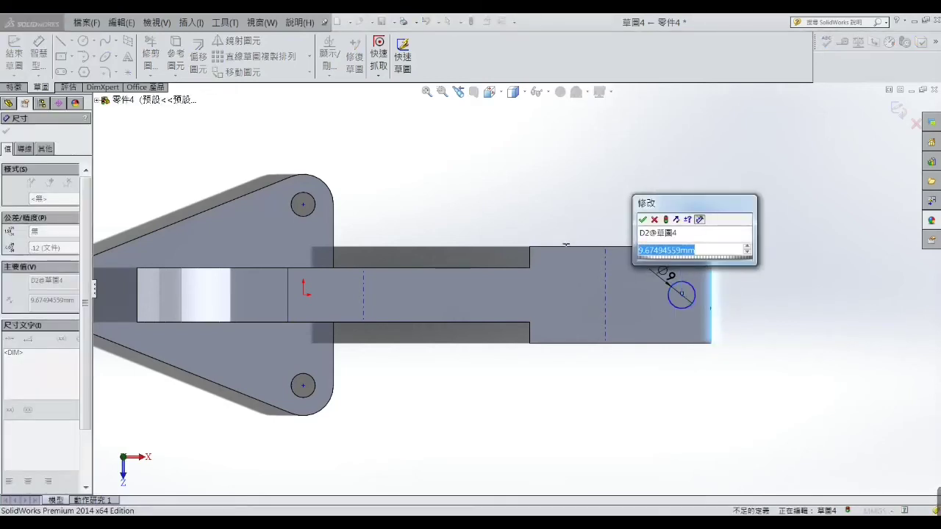
text(10)
key(Return)
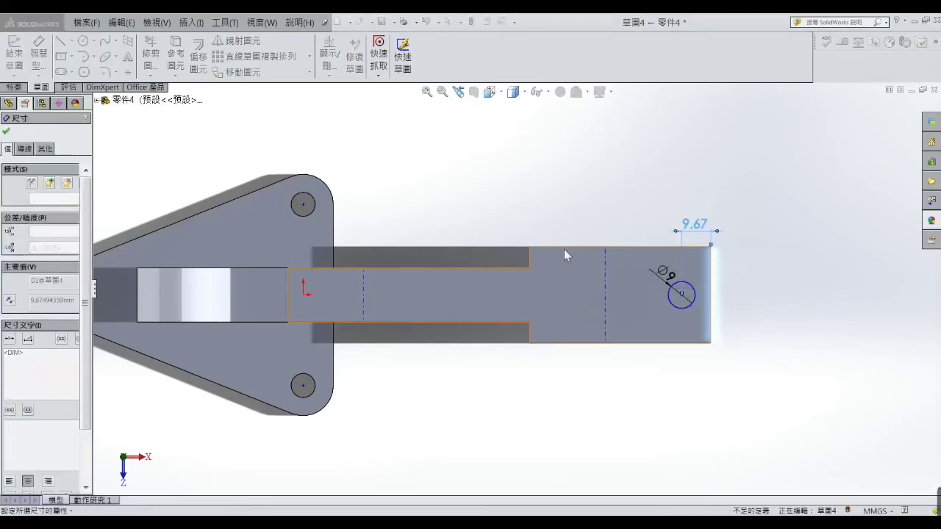
Add a Horizontal relation between the origin and the circle's centre
right_click(581, 209)
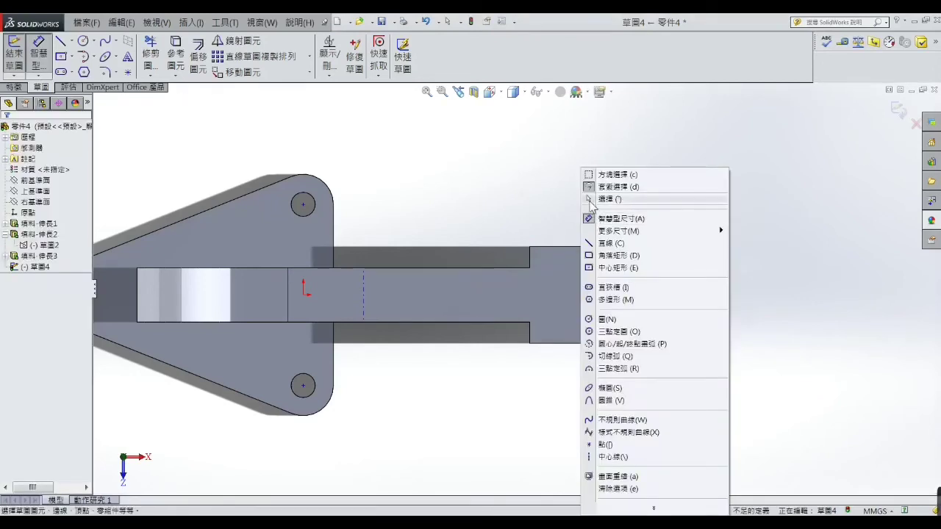
click(610, 200)
click(305, 293)
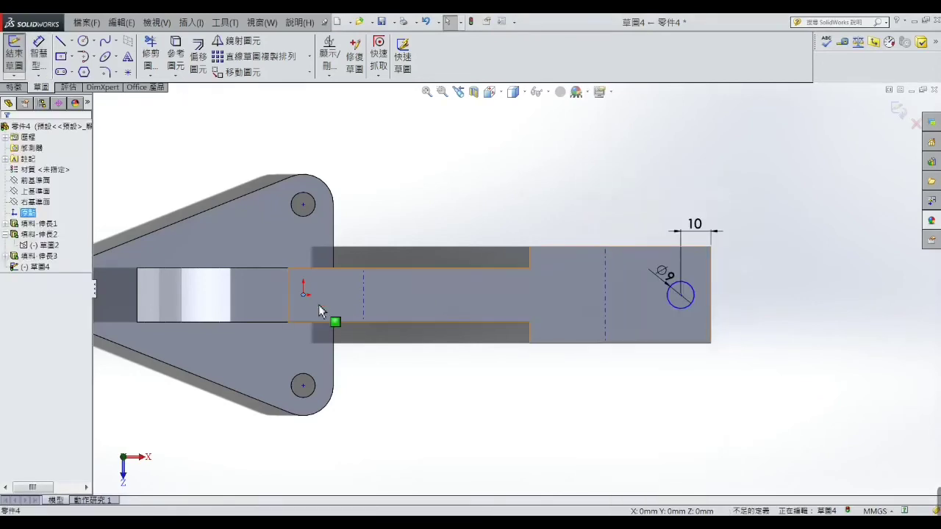
ctrl+click(680, 295)
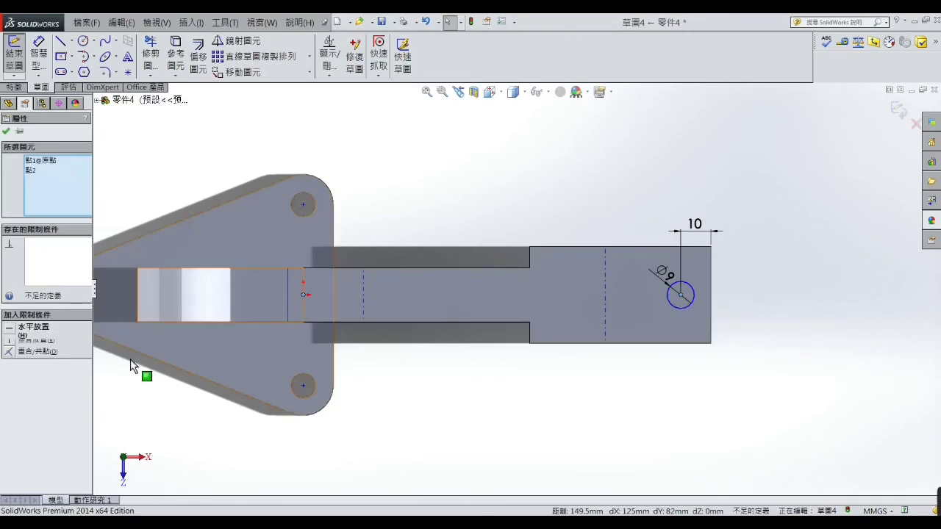
click(10, 330)
click(469, 418)
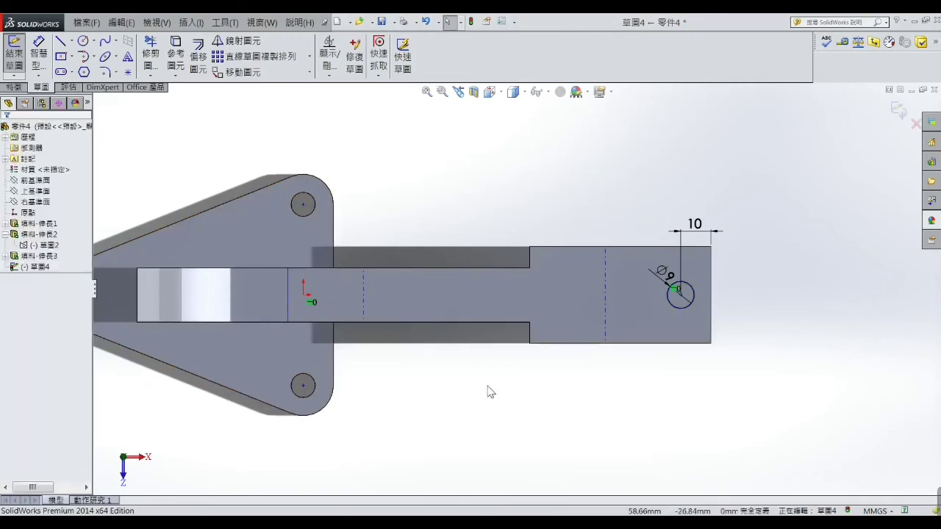
click(15, 88)
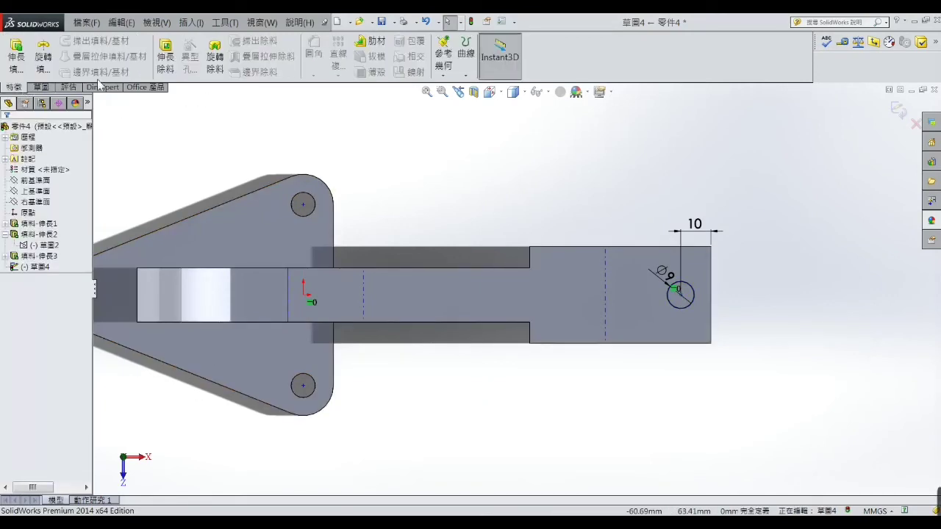
Cut the Ø9 circle Through All as 除料-伸長1 and orbit to an angled view
click(157, 69)
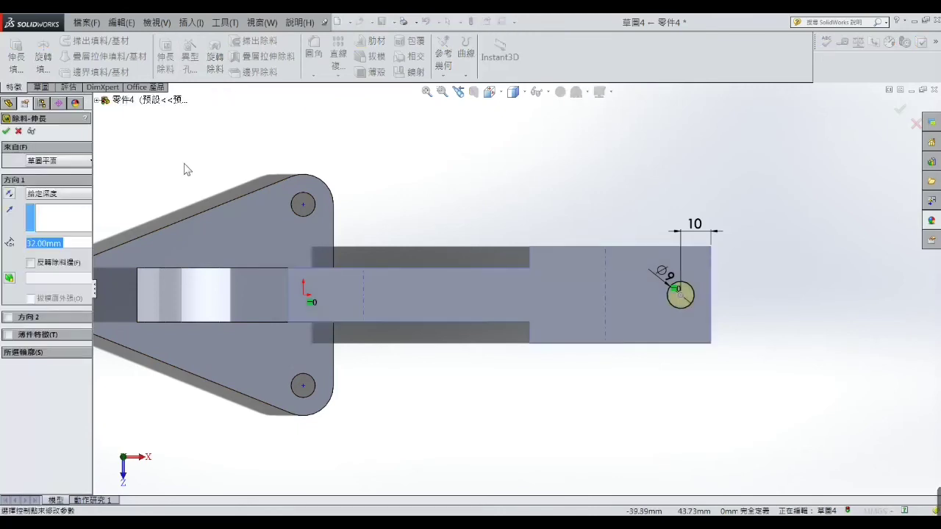
click(86, 197)
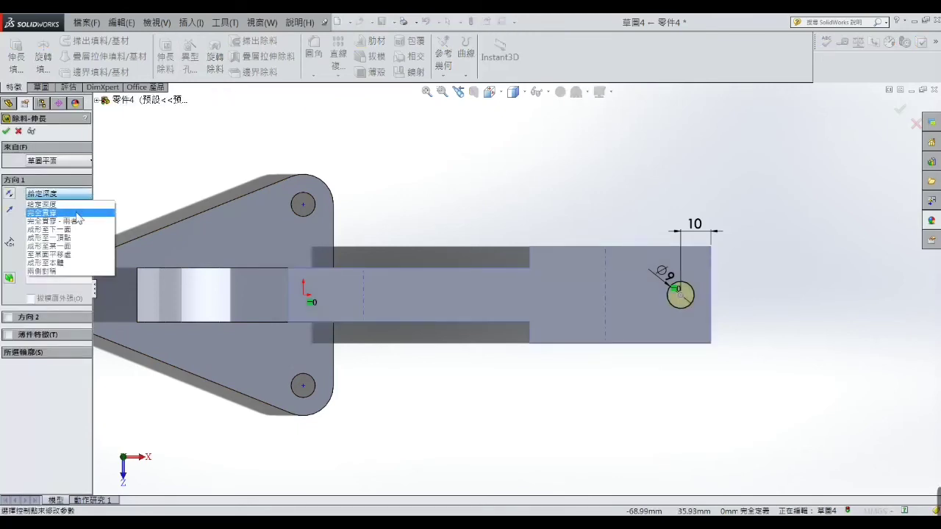
click(78, 214)
click(5, 131)
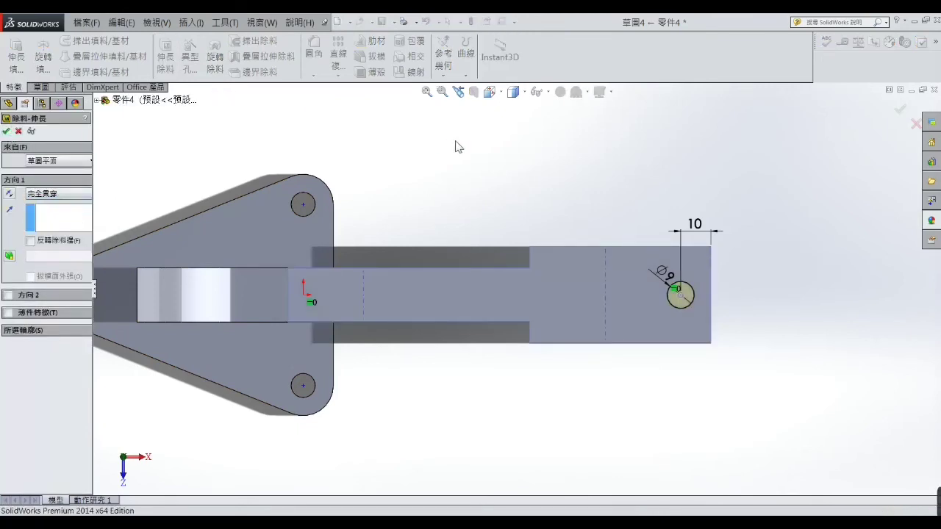
scroll(521, 374, up, 3)
mouse_move(521, 373)
middle_down()
mouse_move(530, 191)
mouse_move(538, 225)
middle_up()
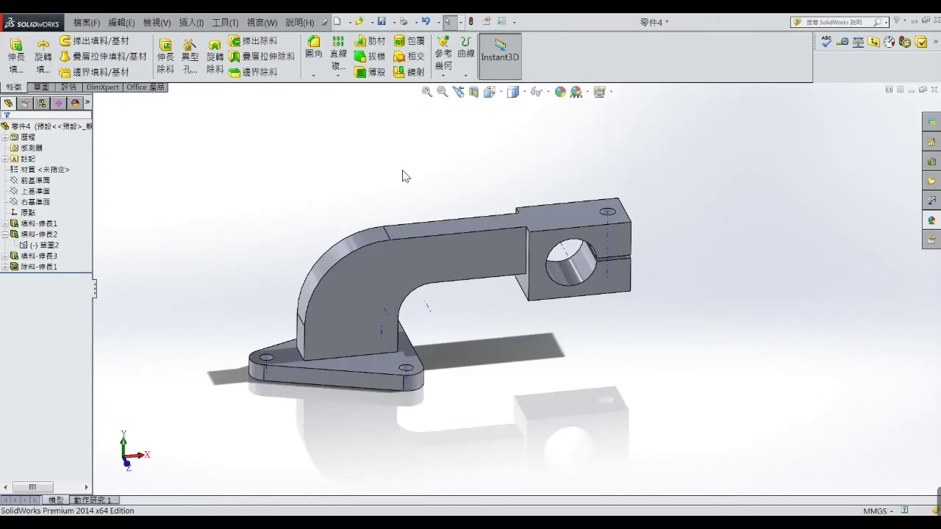
Fillet the base top edge and the arm's top, inner and outer edges at 2 mm, then recheck the drawing
click(314, 48)
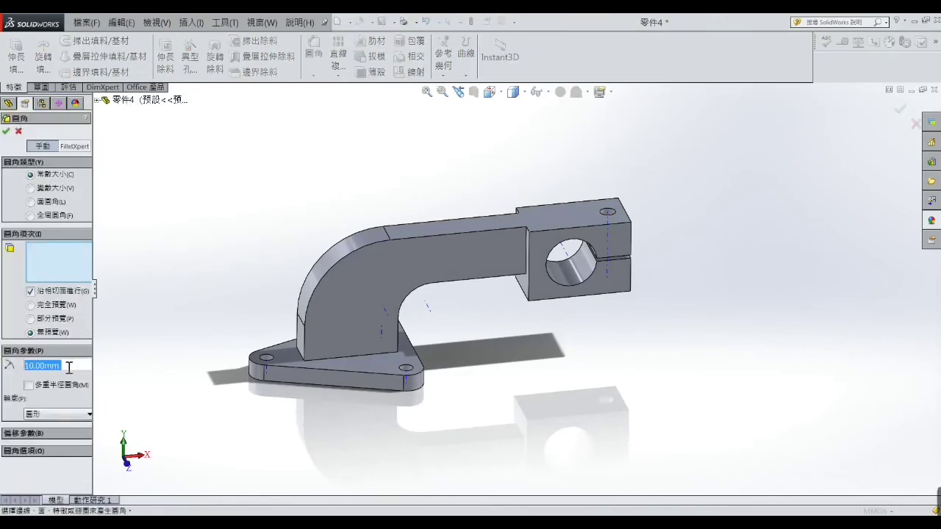
text(2)
key(Return)
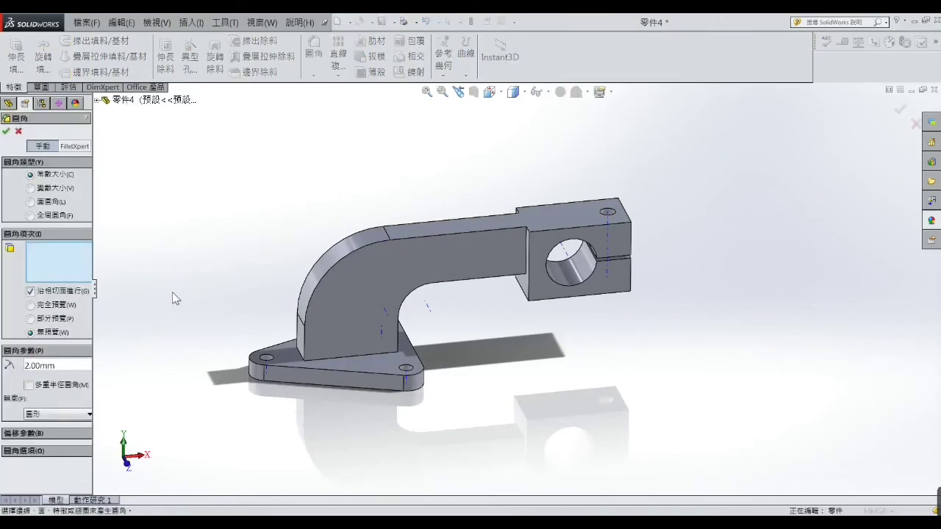
click(262, 352)
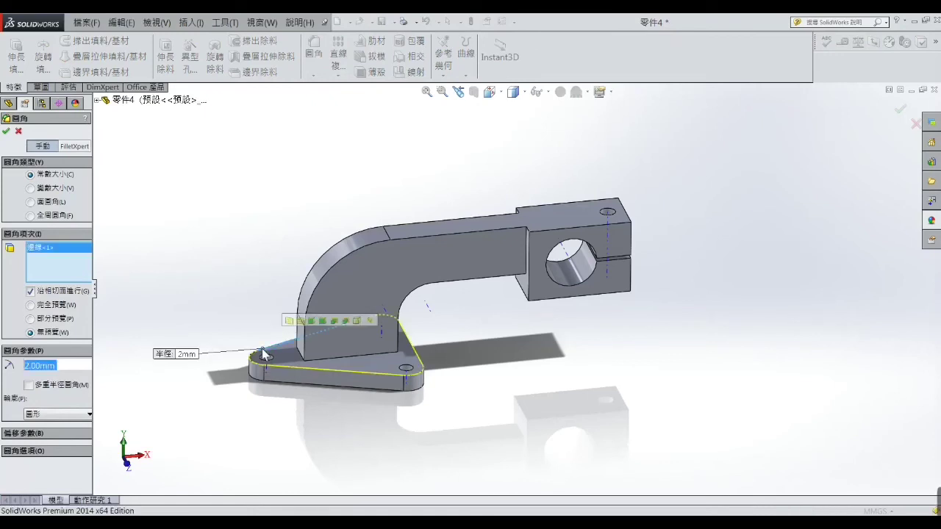
click(314, 288)
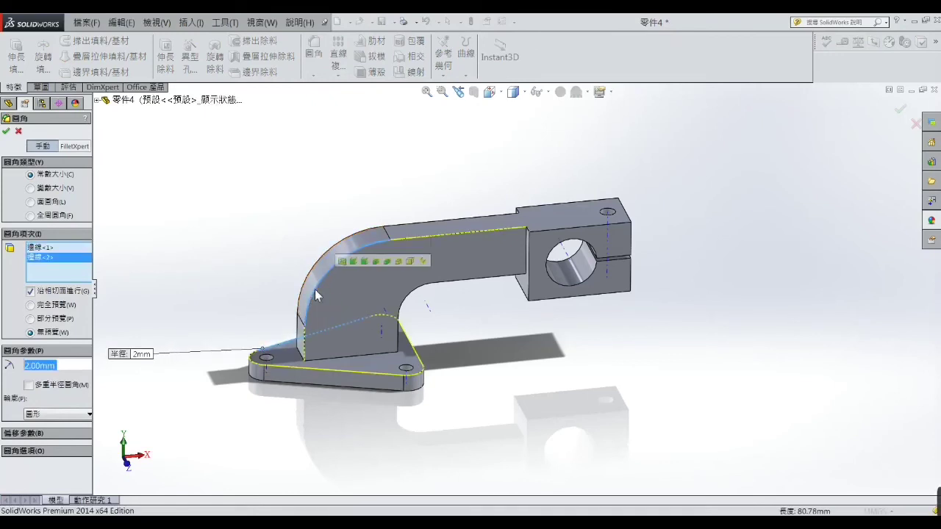
click(404, 308)
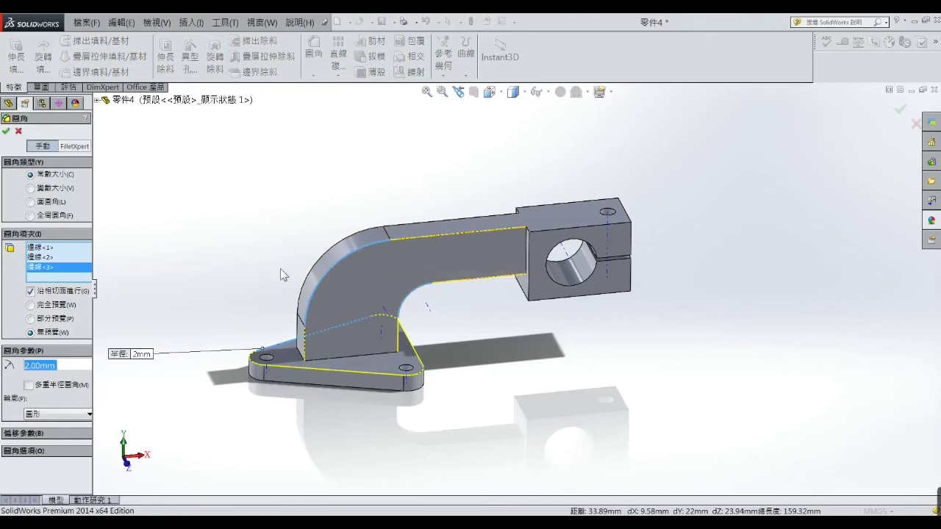
mouse_move(280, 268)
middle_down()
mouse_move(367, 258)
mouse_move(390, 287)
middle_up()
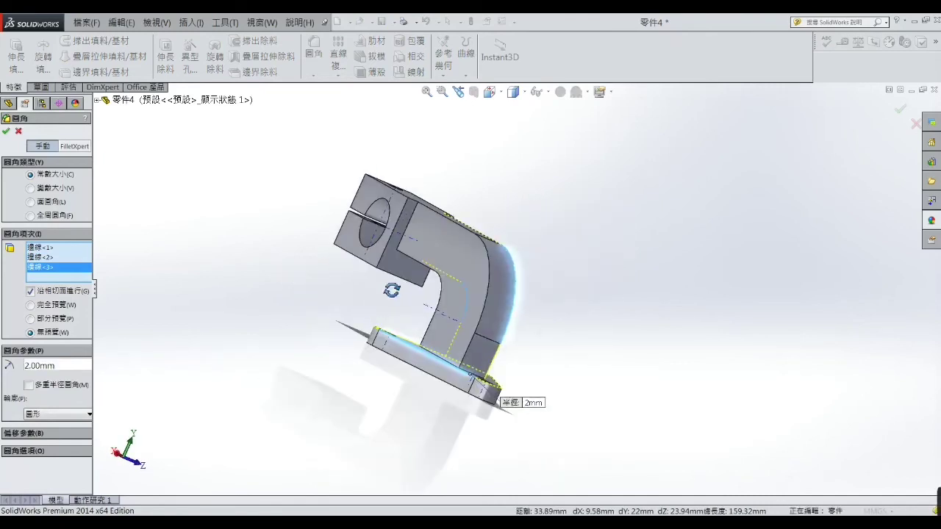
click(491, 263)
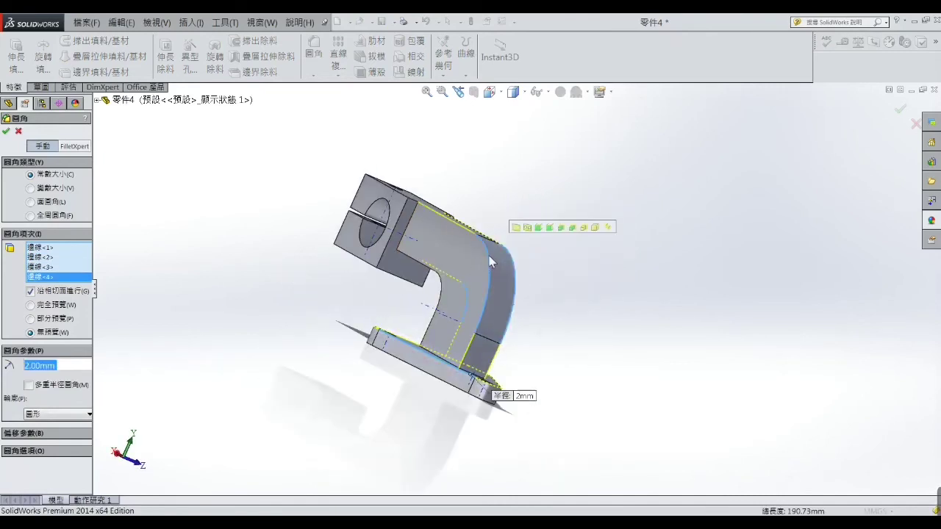
click(419, 269)
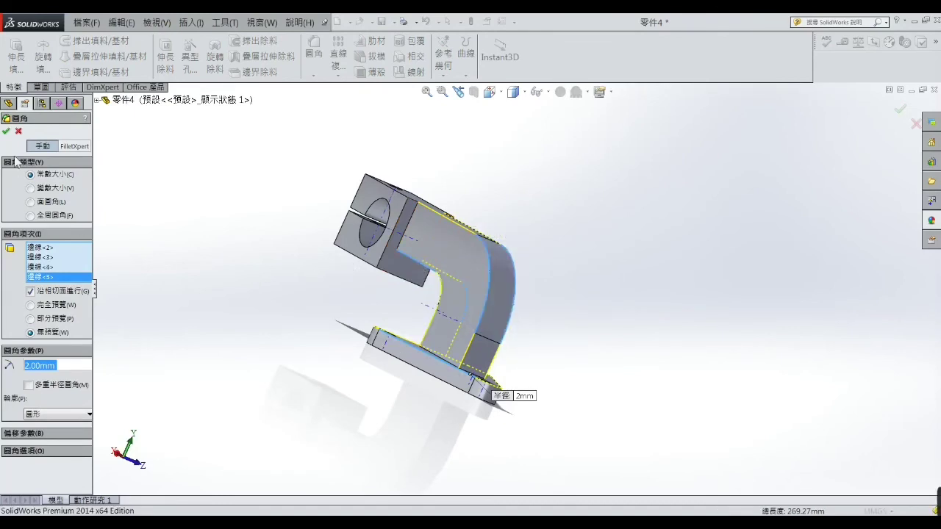
click(7, 131)
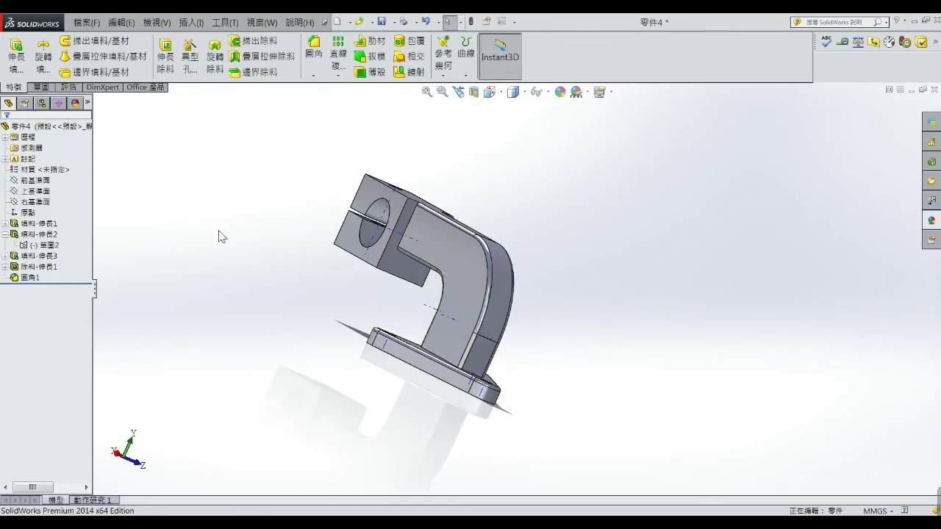
mouse_move(218, 235)
middle_down()
mouse_move(152, 205)
mouse_move(140, 216)
middle_up()
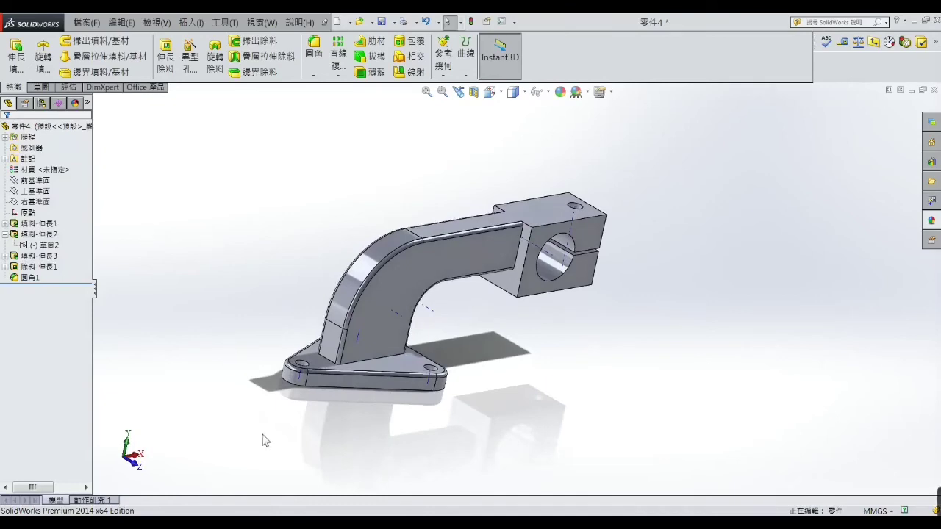
key(alt+Tab)
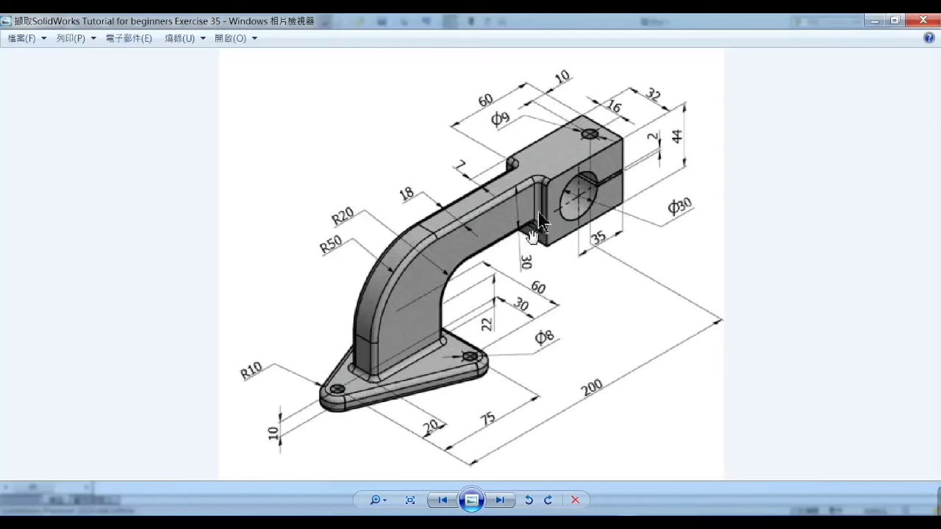
Minimize the reference drawing to bring the filleted bracket with 圓角1 back into view
click(873, 24)
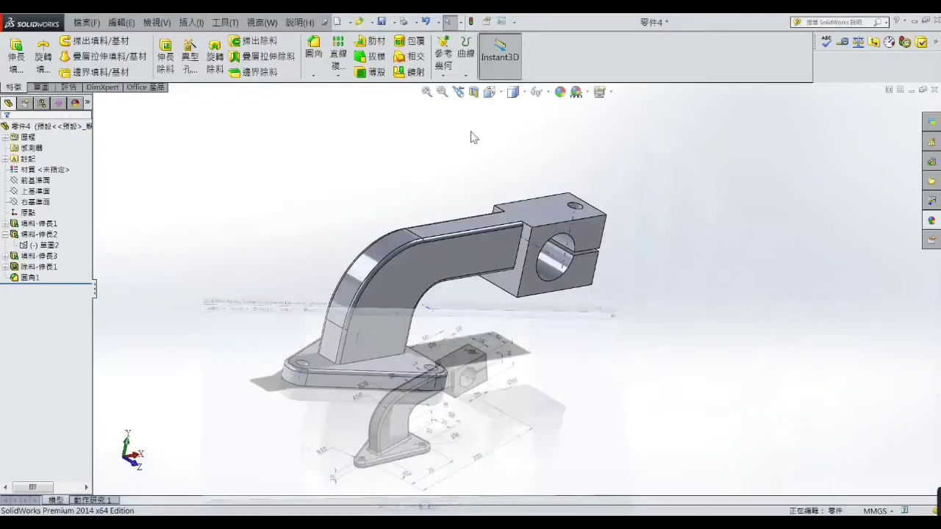
Add 2 mm fillet 圓角2 on the arm-to-base, arm-to-clamp-block and clamp block top edges
click(311, 53)
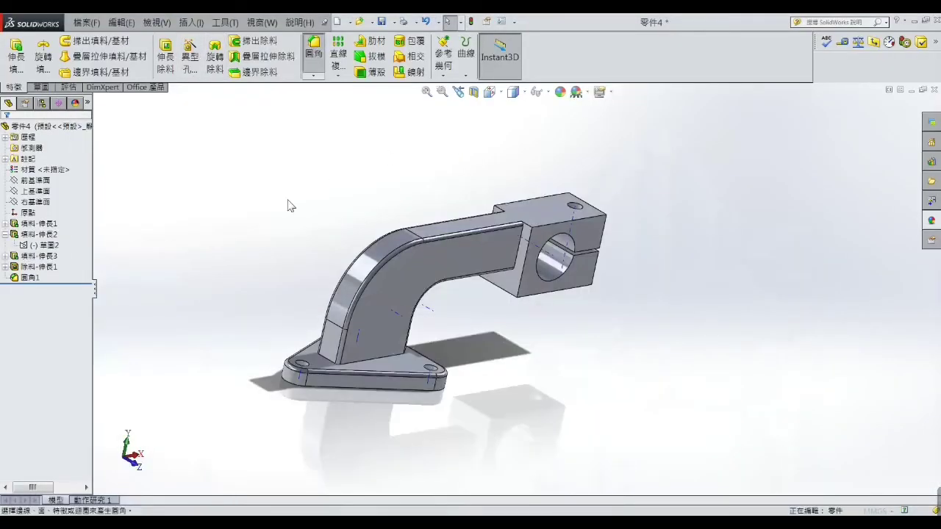
click(379, 365)
scroll(516, 276, down, 4)
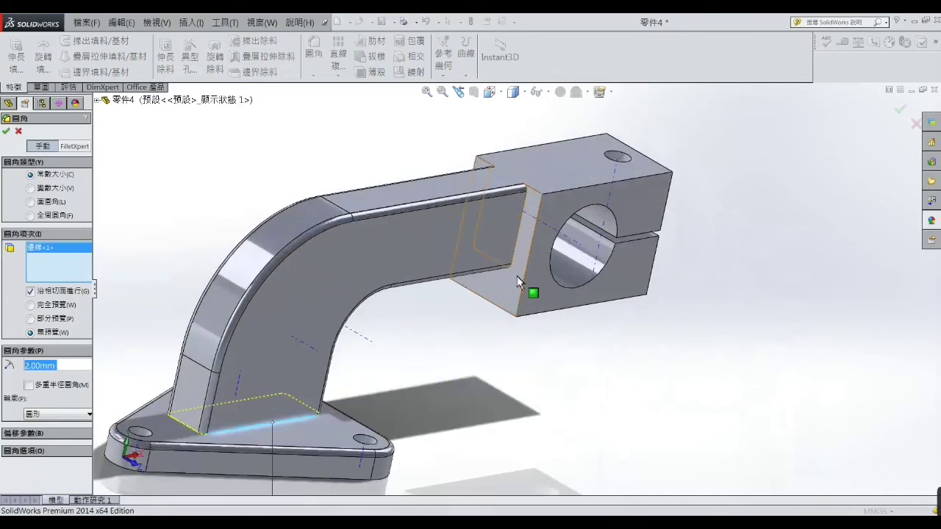
click(517, 234)
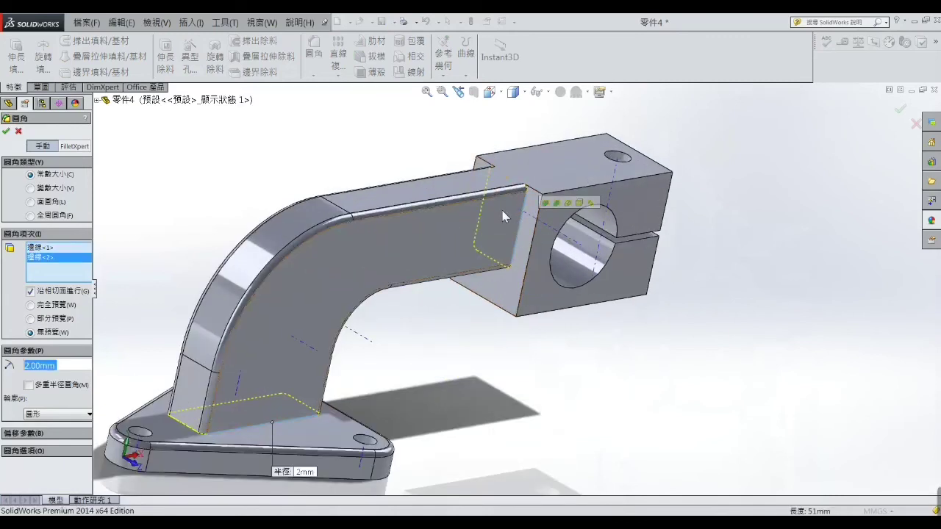
click(537, 166)
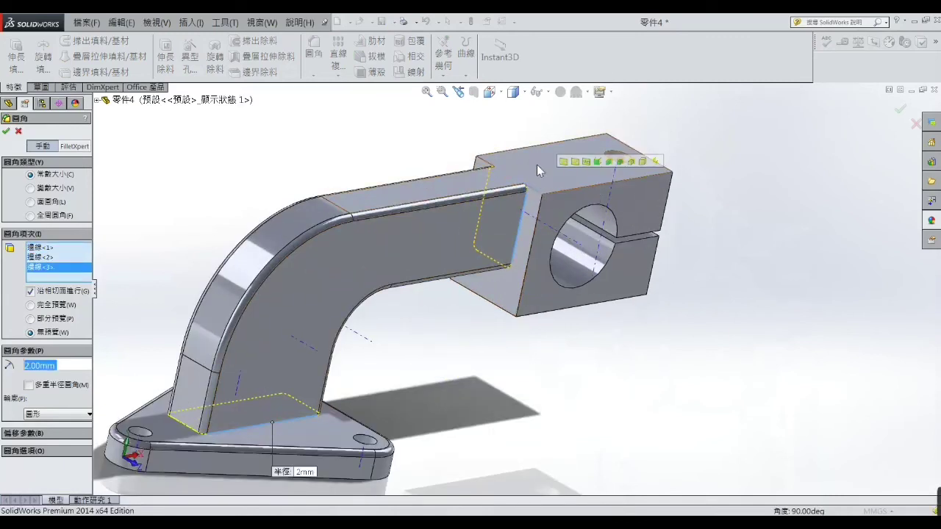
click(487, 166)
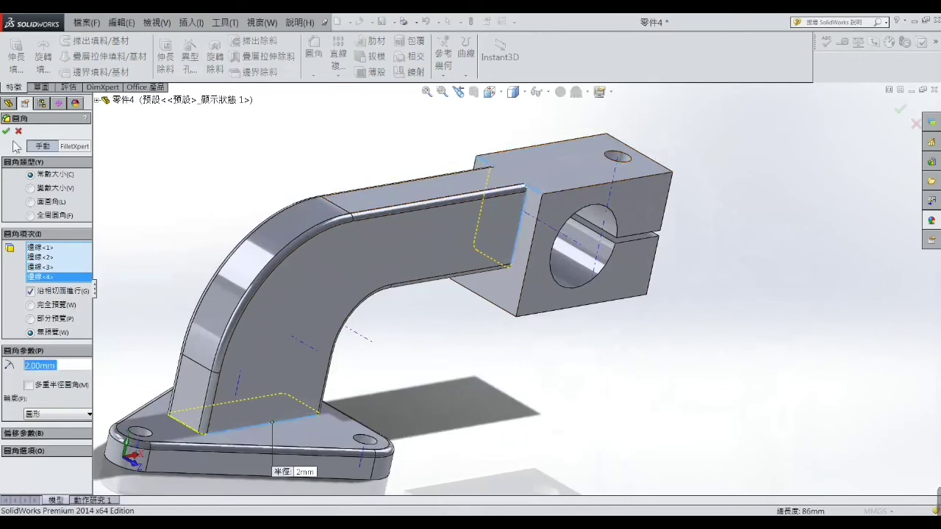
click(6, 131)
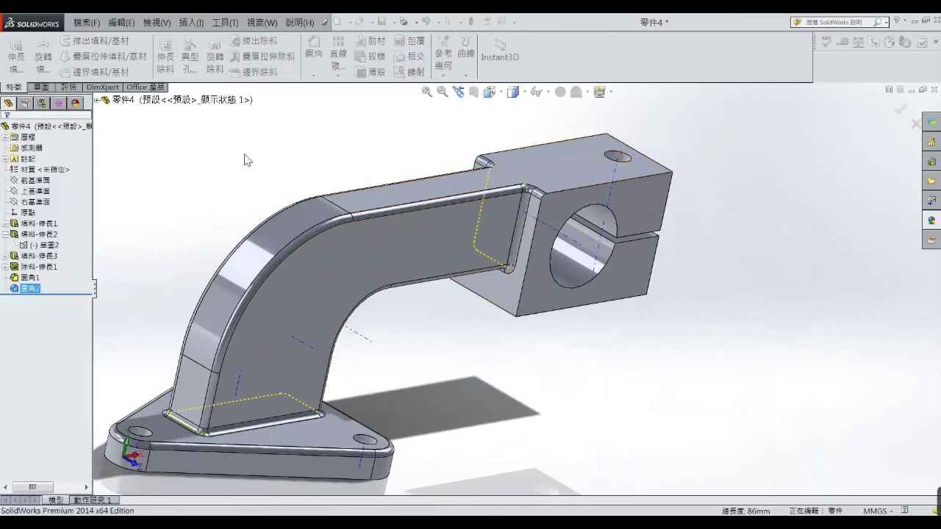
Hide all sketches, planes and reference geometry with View > Hide All Types
scroll(498, 327, up, 4)
mouse_move(498, 326)
middle_down()
mouse_move(447, 330)
mouse_move(447, 272)
mouse_move(473, 307)
mouse_move(466, 342)
mouse_move(494, 335)
mouse_move(483, 353)
middle_up()
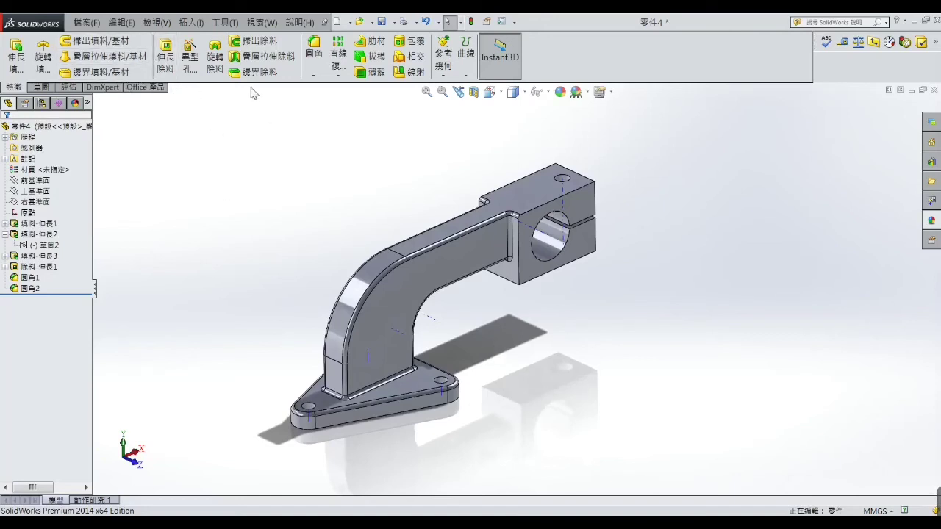
click(156, 23)
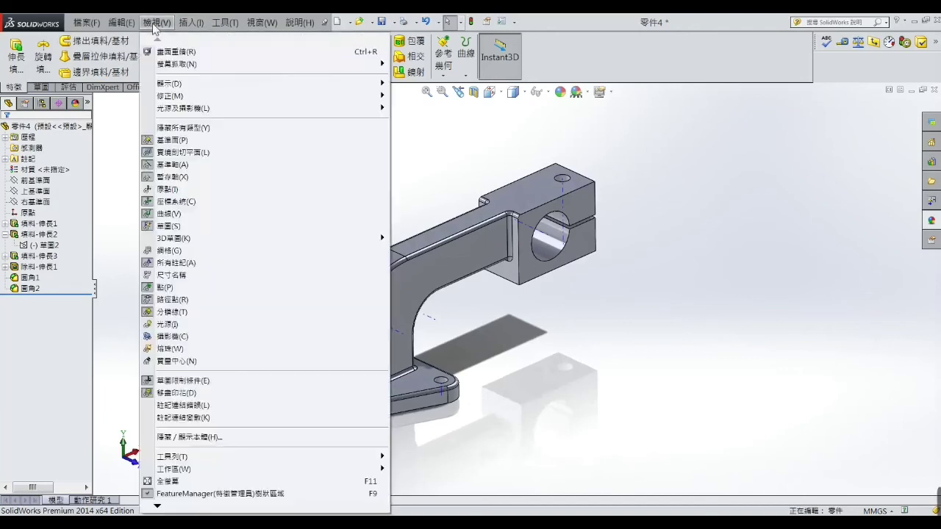
click(151, 128)
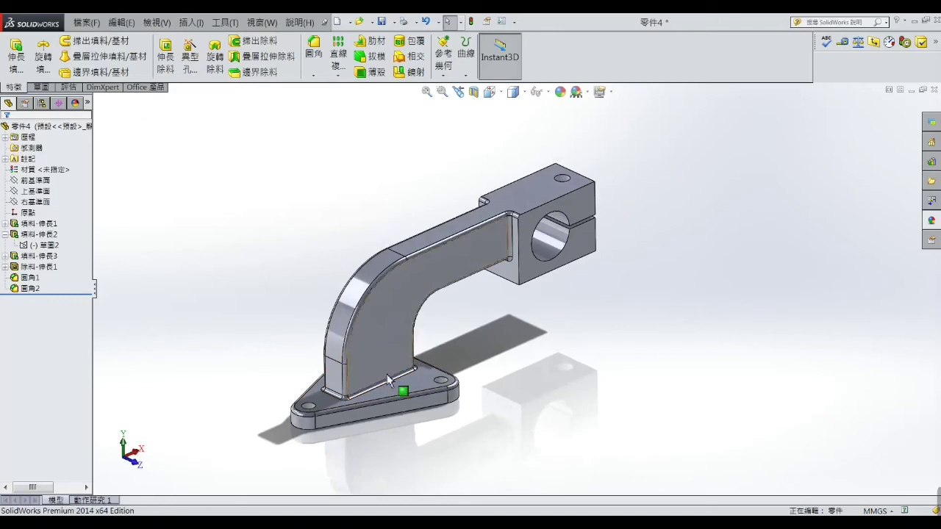
Review the base flange and arm extrusion dimensions, orbiting the bracket between checks
click(410, 397)
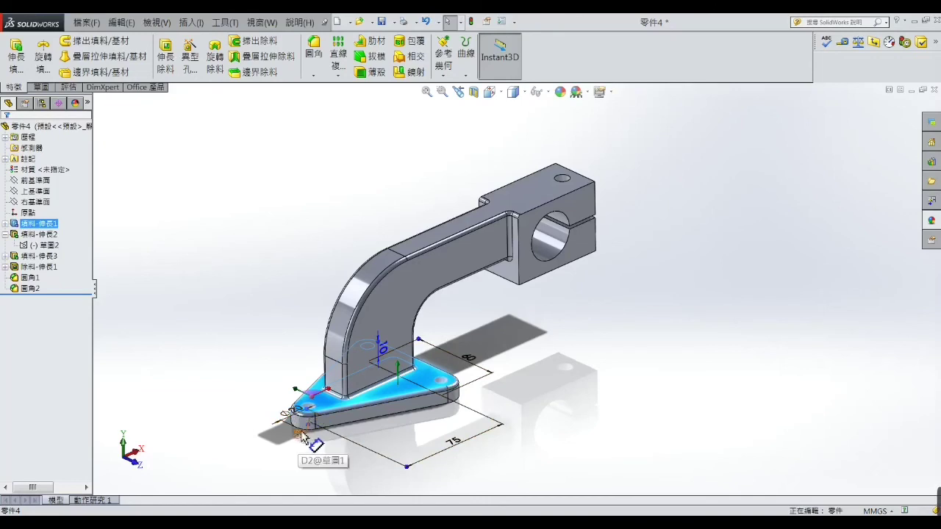
click(552, 325)
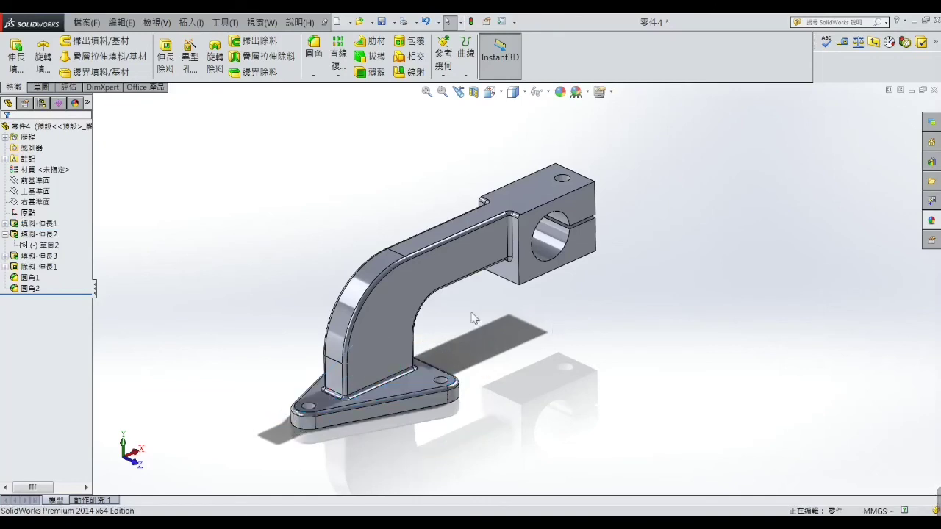
click(401, 308)
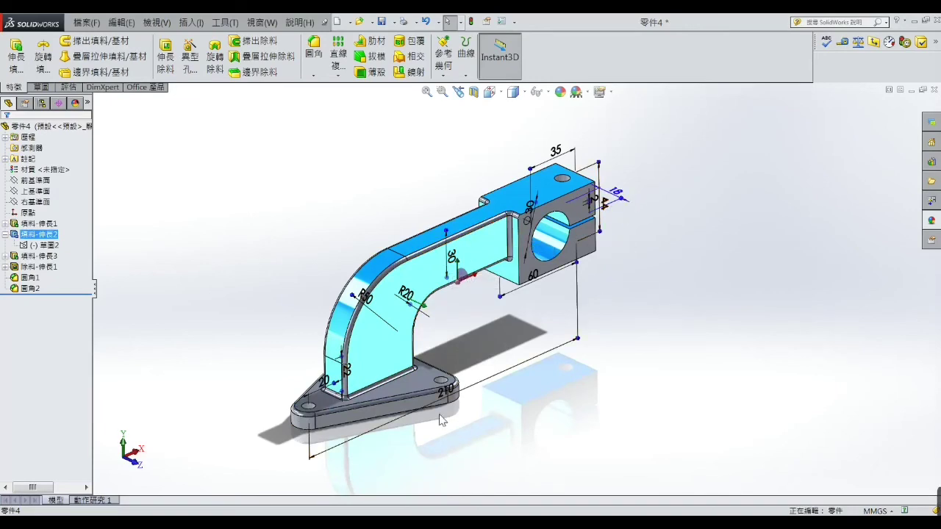
middle_drag(596, 331, 597, 199)
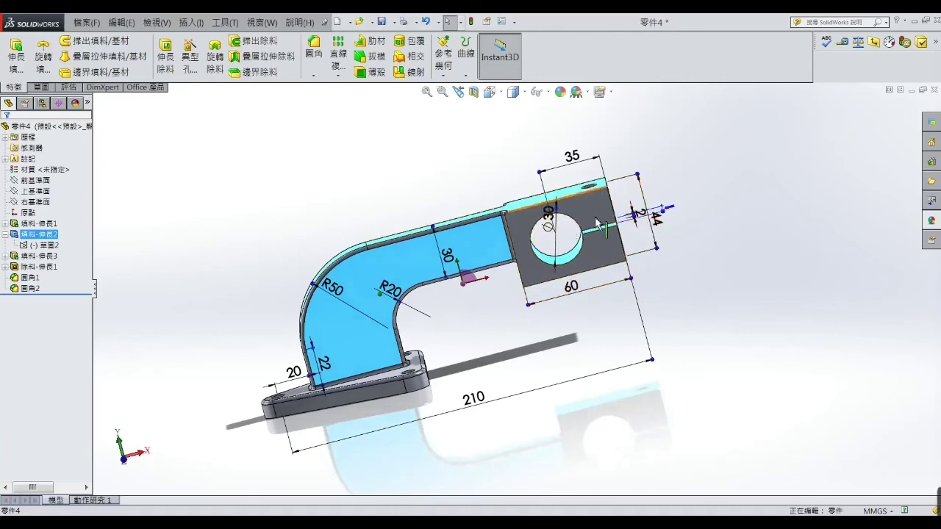
middle_drag(648, 274, 665, 309)
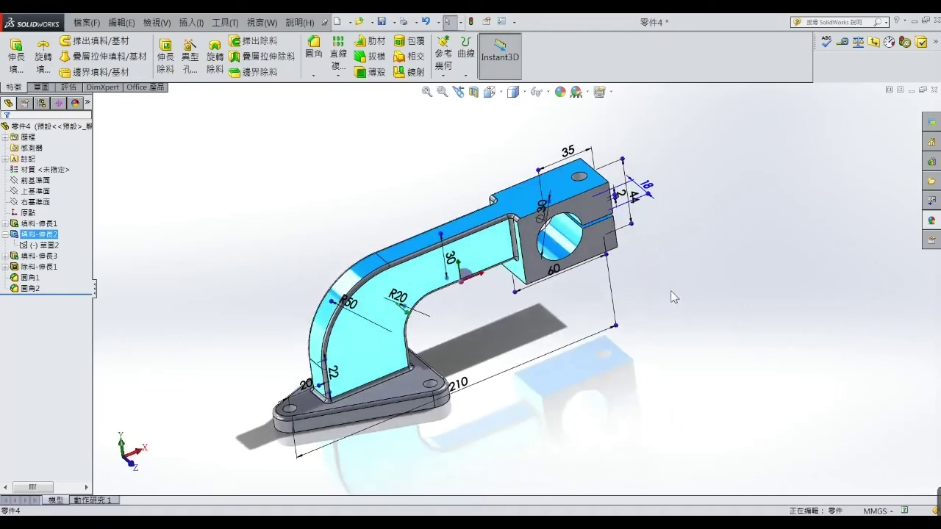
click(674, 275)
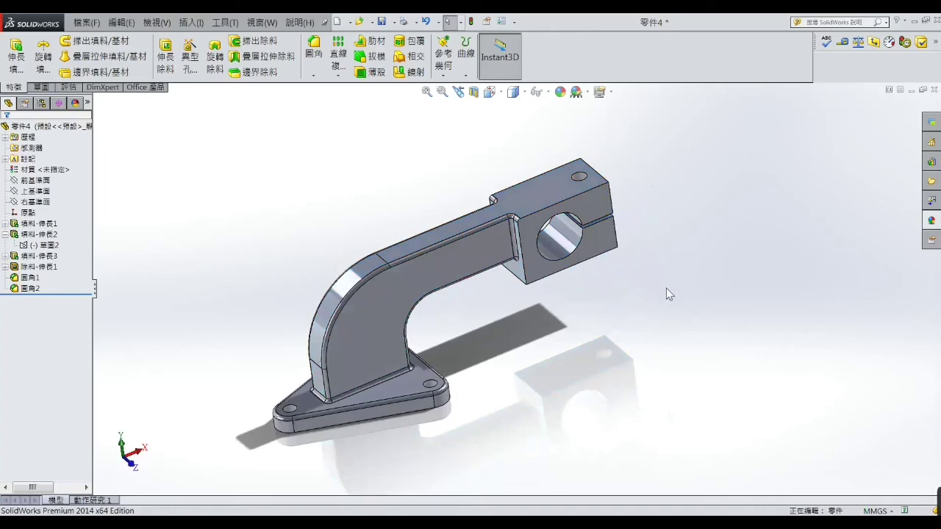
mouse_move(670, 294)
middle_down()
mouse_move(526, 290)
mouse_move(483, 318)
middle_up()
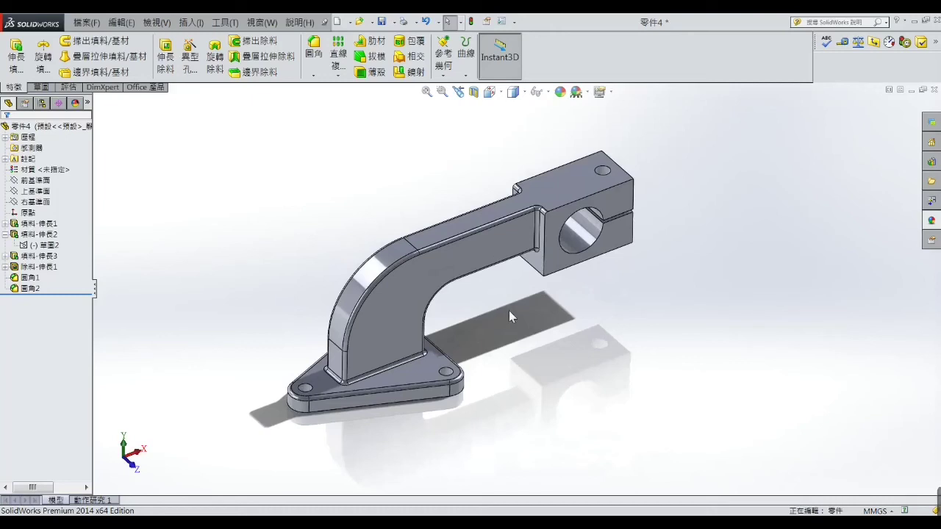
scroll(515, 312, up, 2)
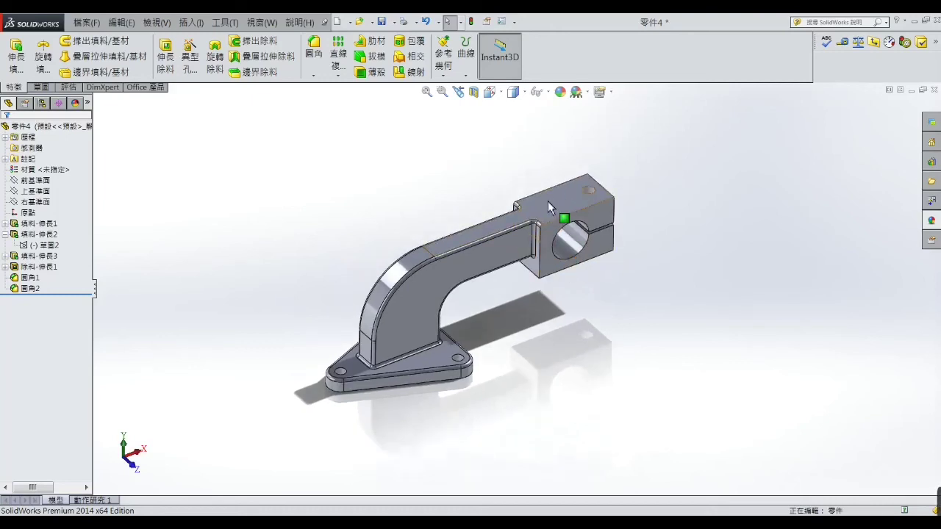
Apply a trial chrome plate appearance to the whole part 零件4
right_click(547, 201)
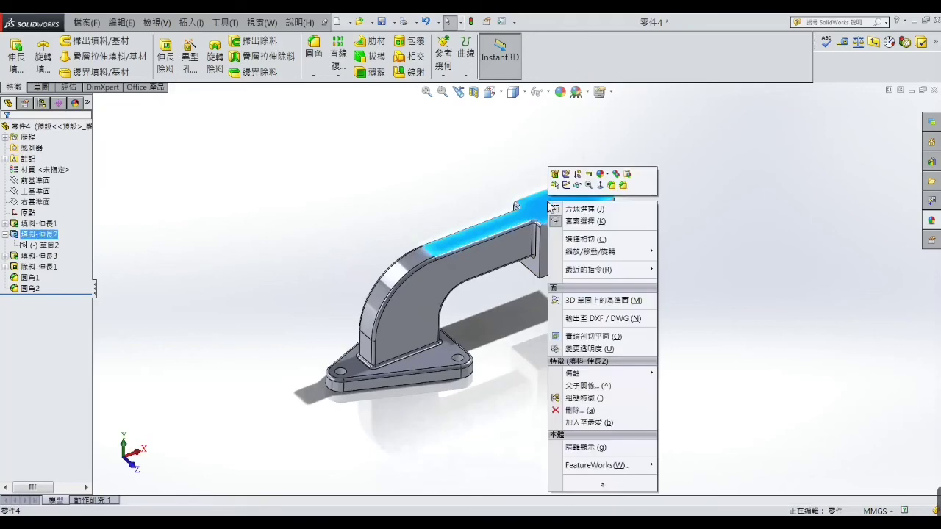
click(607, 178)
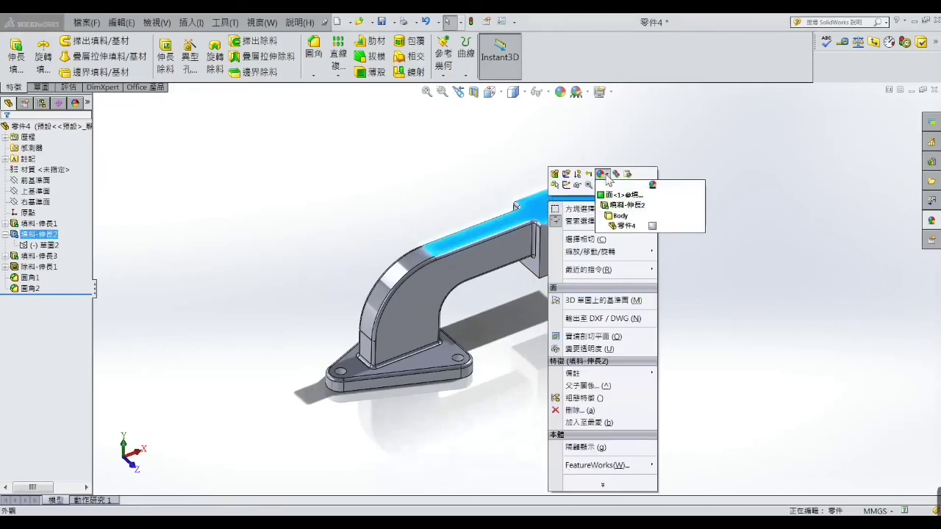
click(653, 226)
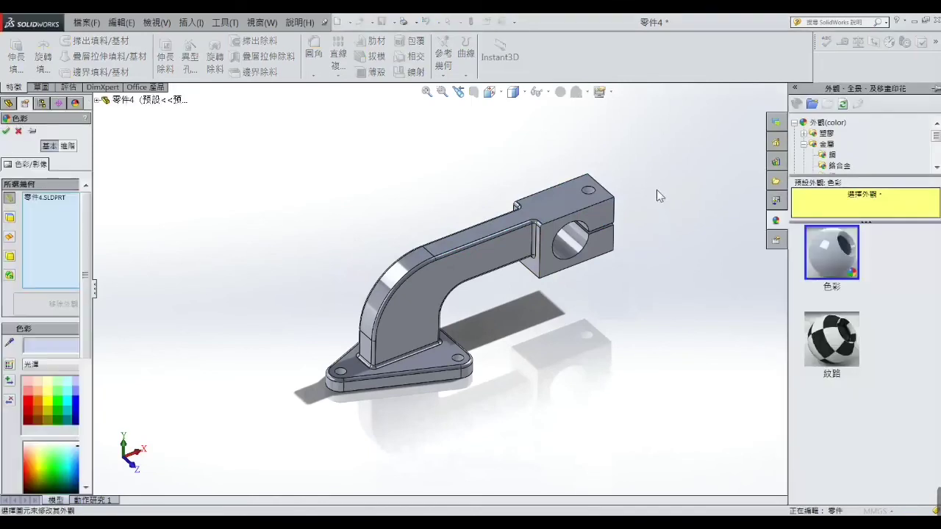
click(829, 146)
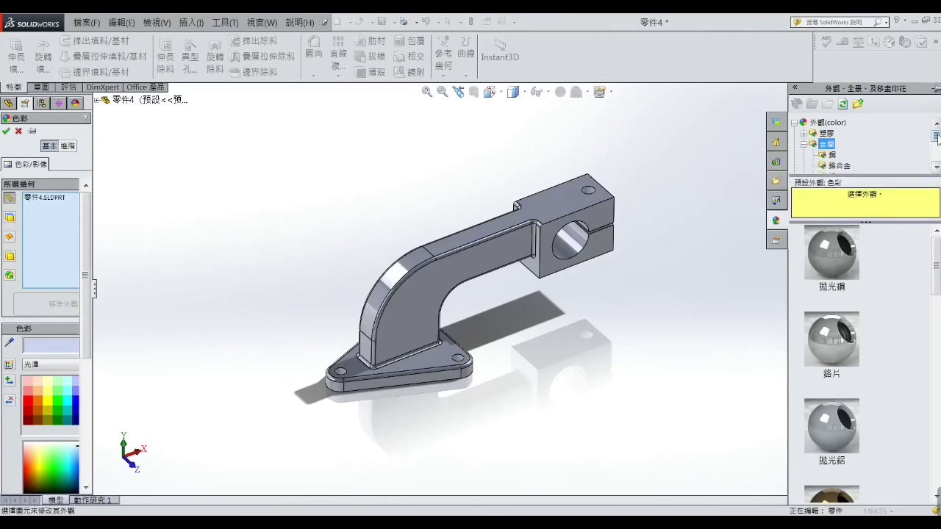
drag(936, 137, 938, 144)
scroll(937, 141, up, 1)
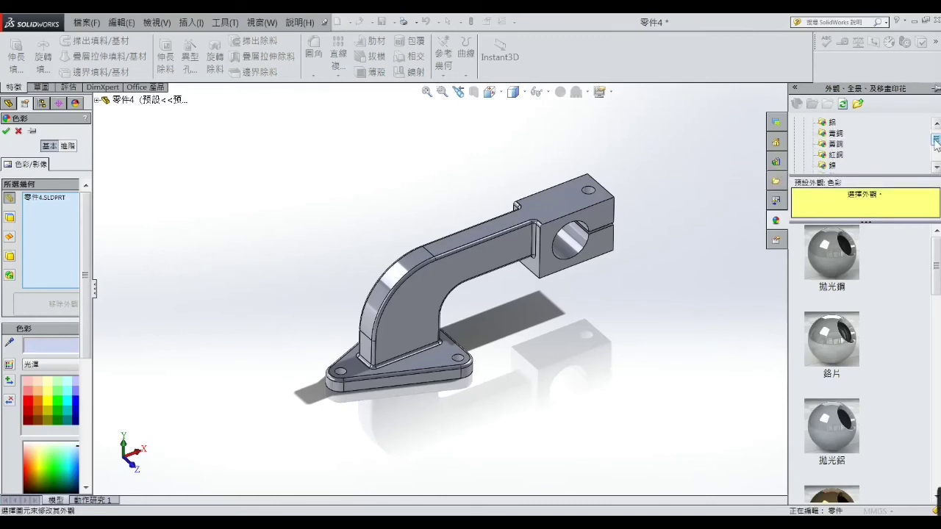
scroll(936, 140, up, 1)
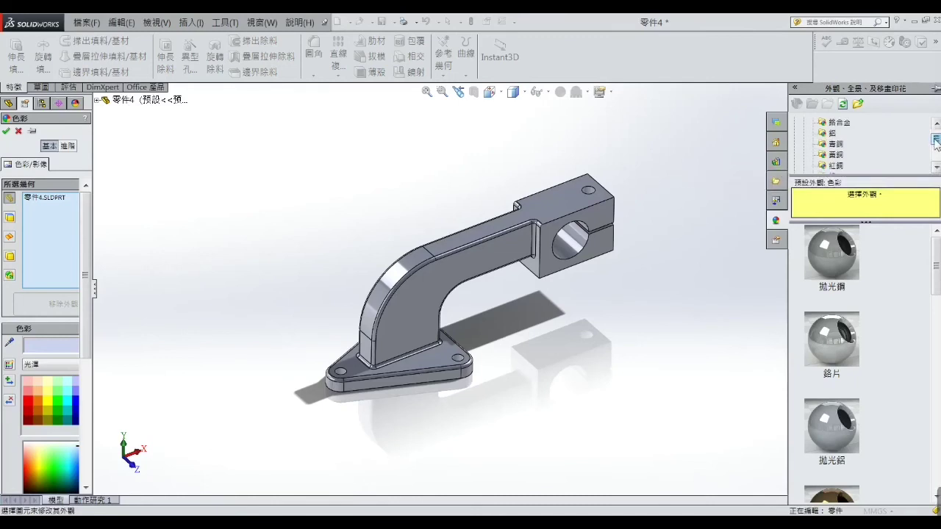
click(838, 122)
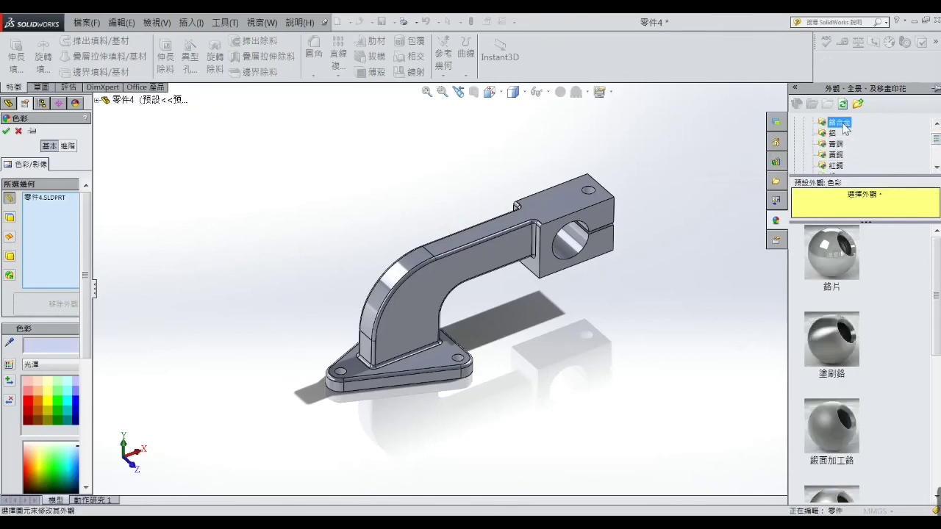
click(828, 249)
mouse_move(673, 302)
middle_down()
mouse_move(678, 235)
mouse_move(647, 258)
mouse_move(571, 261)
mouse_move(483, 330)
mouse_move(684, 269)
mouse_move(664, 311)
middle_up()
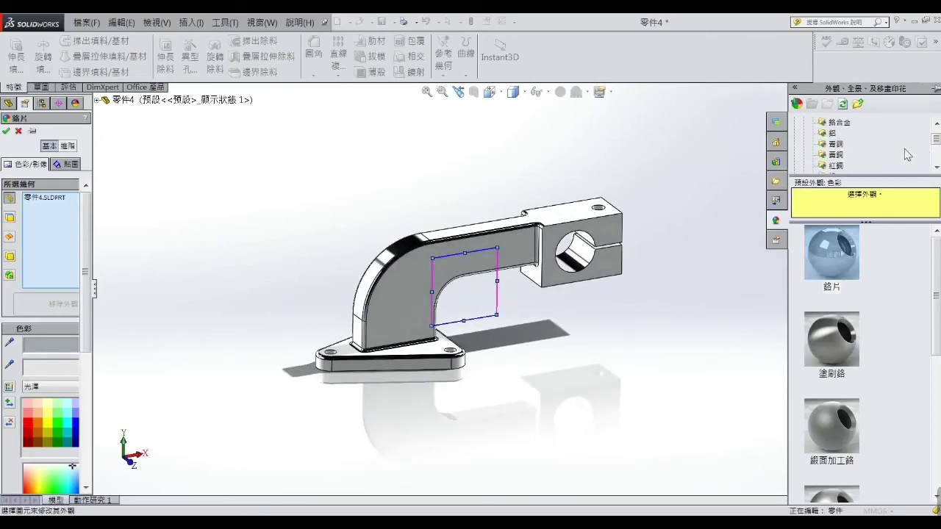
Try polished bronze, then switch the part to Polished Nickel (拋光鎳)
click(842, 145)
click(832, 253)
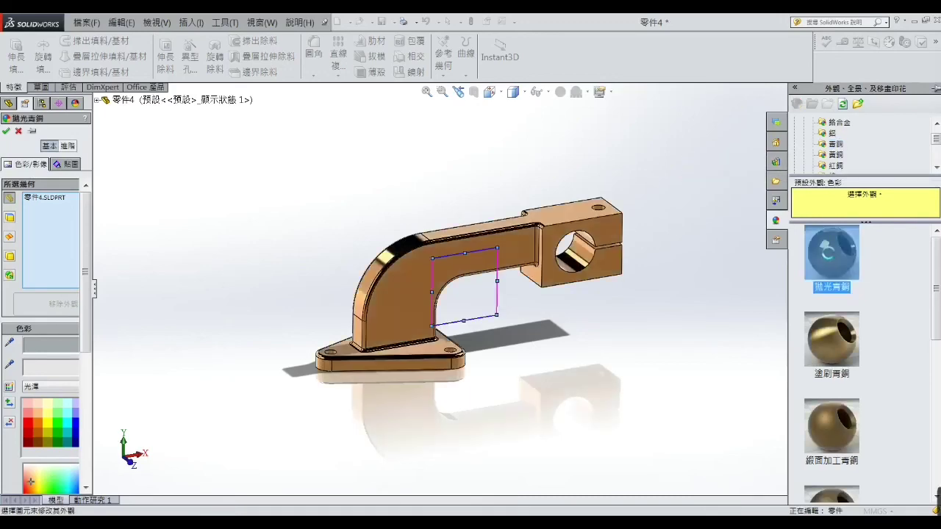
mouse_move(665, 305)
middle_down()
mouse_move(436, 333)
mouse_move(654, 331)
middle_up()
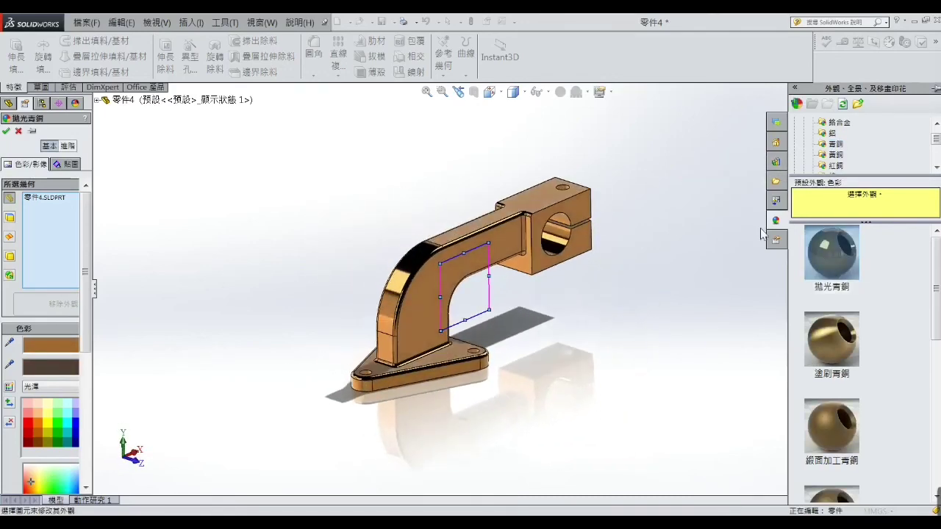
click(936, 167)
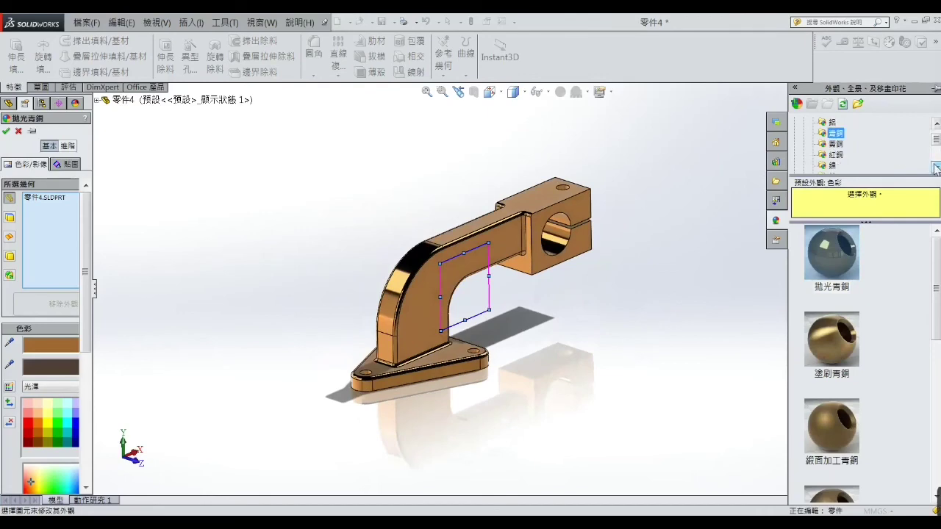
click(831, 165)
click(836, 253)
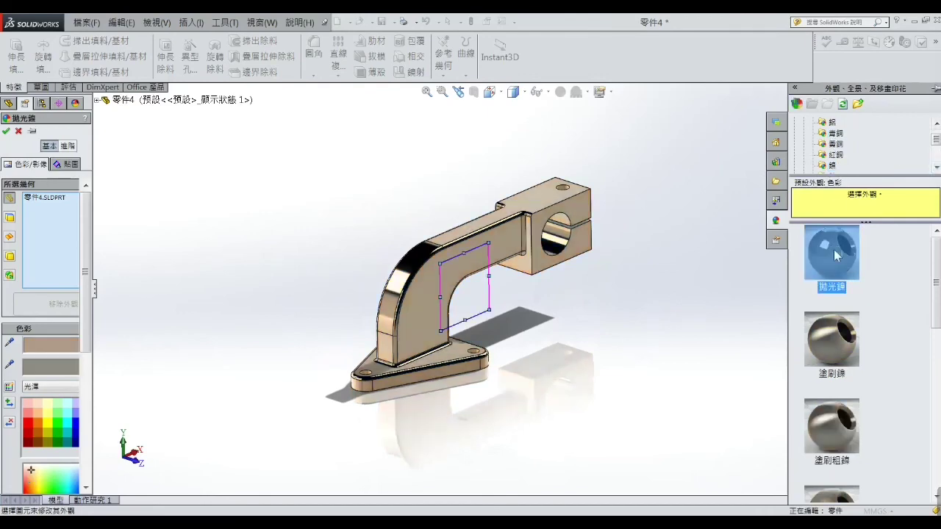
mouse_move(551, 325)
middle_down()
mouse_move(567, 307)
mouse_move(500, 331)
mouse_move(541, 316)
mouse_move(550, 326)
mouse_move(535, 335)
middle_up()
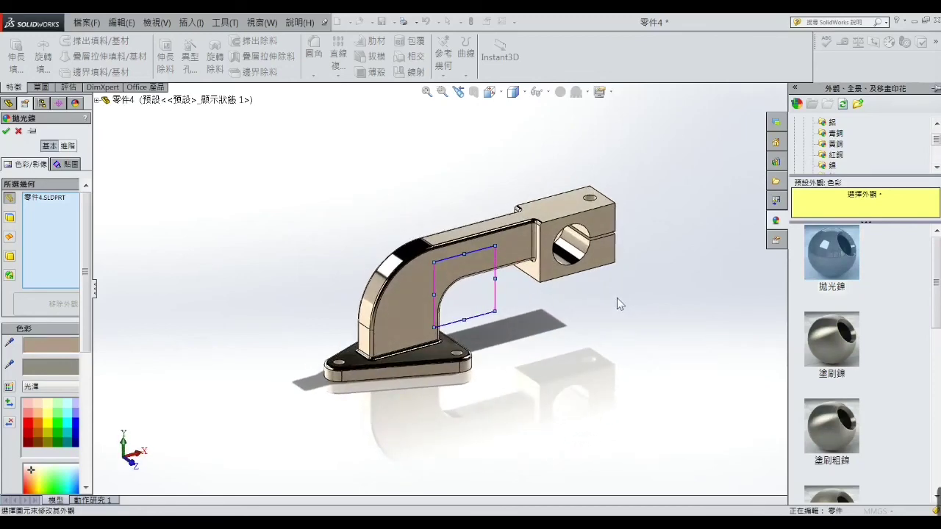
middle_drag(588, 336, 596, 311)
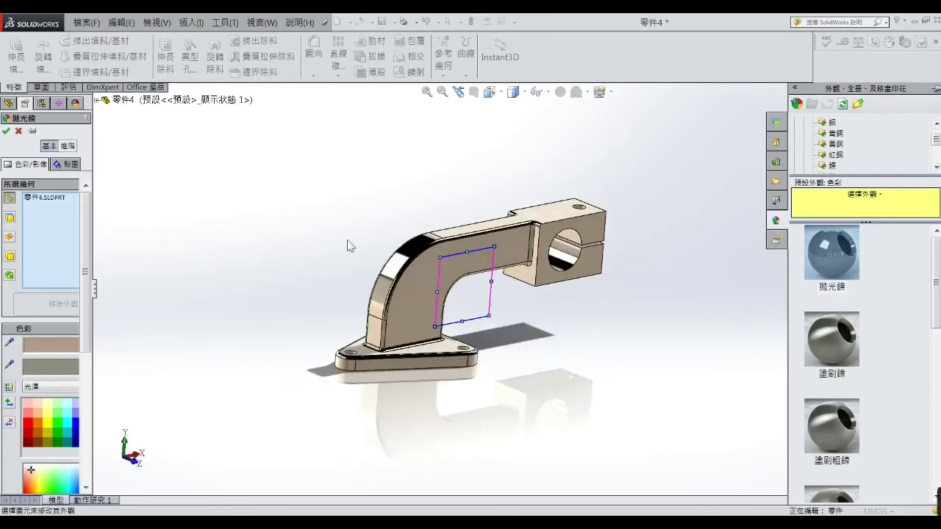
Confirm the nickel appearance, apply the warm 柔光投射 scene, and orbit to the clamp side
click(6, 133)
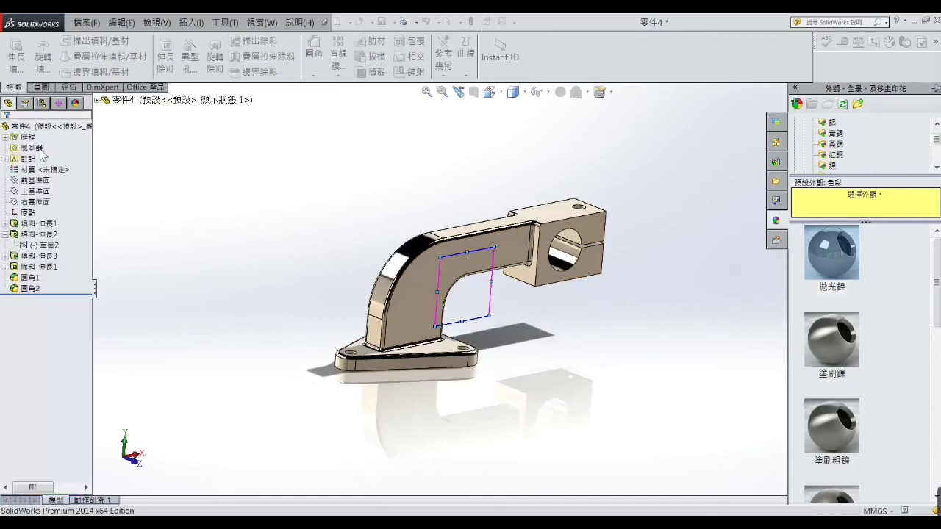
mouse_move(262, 246)
middle_down()
mouse_move(233, 268)
mouse_move(252, 275)
mouse_move(248, 218)
mouse_move(311, 238)
mouse_move(211, 239)
mouse_move(266, 286)
middle_up()
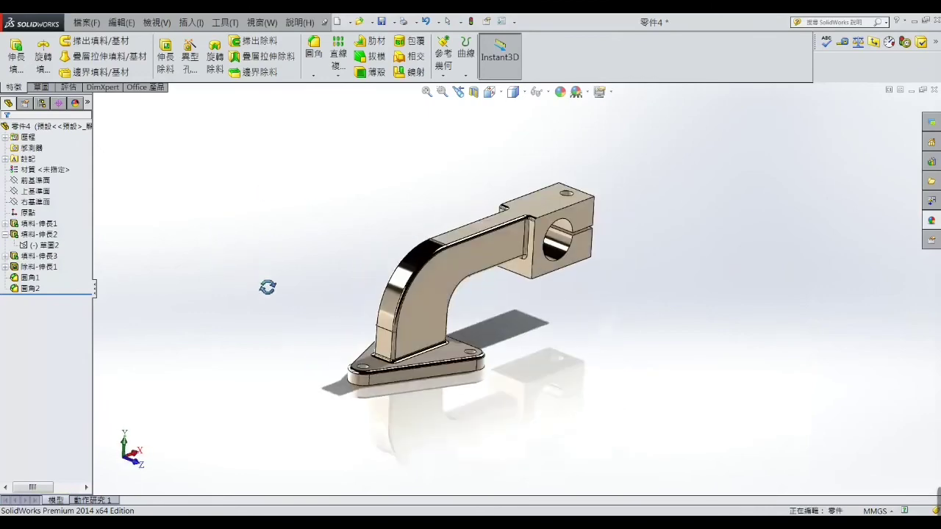
click(586, 93)
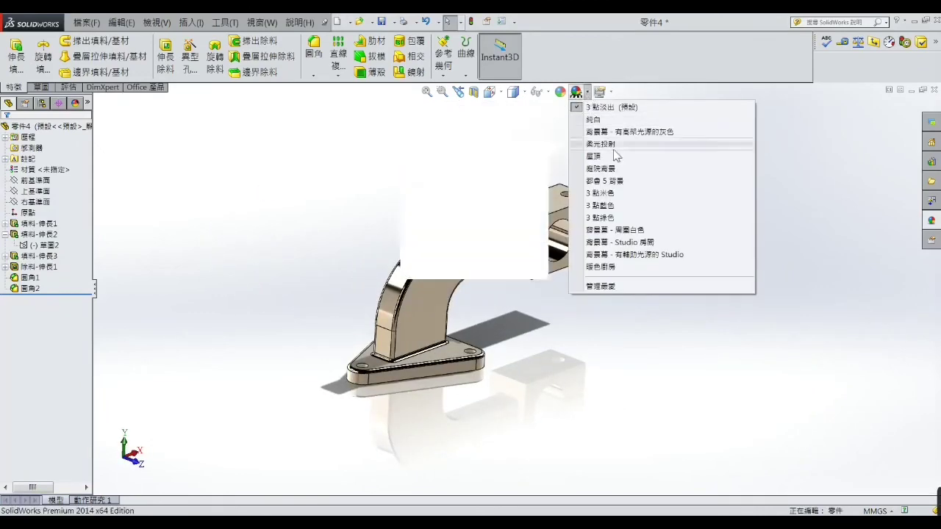
click(608, 277)
mouse_move(597, 331)
middle_down()
mouse_move(586, 300)
mouse_move(584, 324)
mouse_move(396, 253)
mouse_move(366, 210)
mouse_move(331, 262)
mouse_move(336, 236)
mouse_move(369, 282)
mouse_move(361, 291)
middle_up()
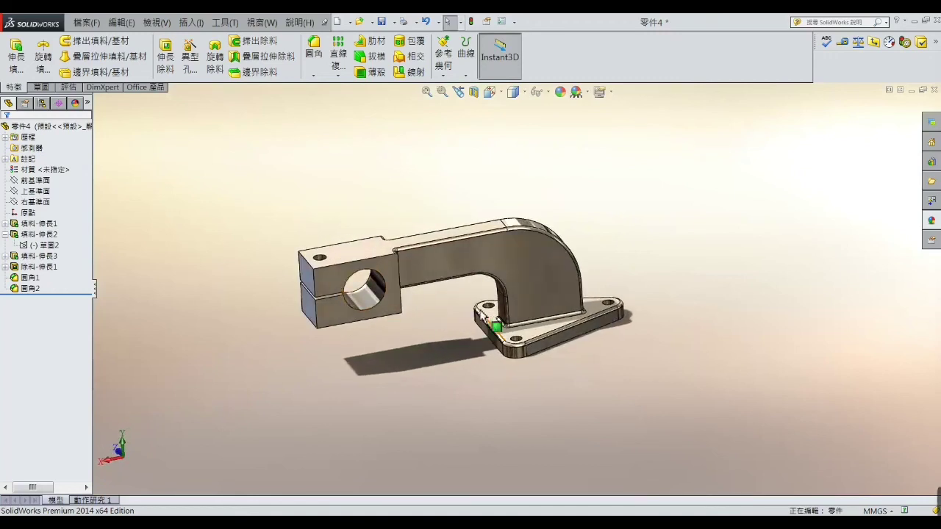
scroll(488, 319, down, 1)
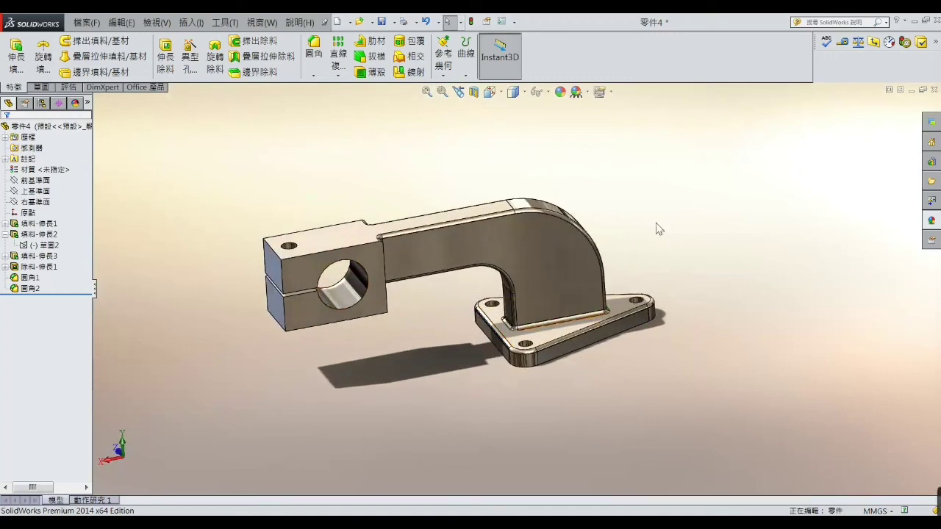